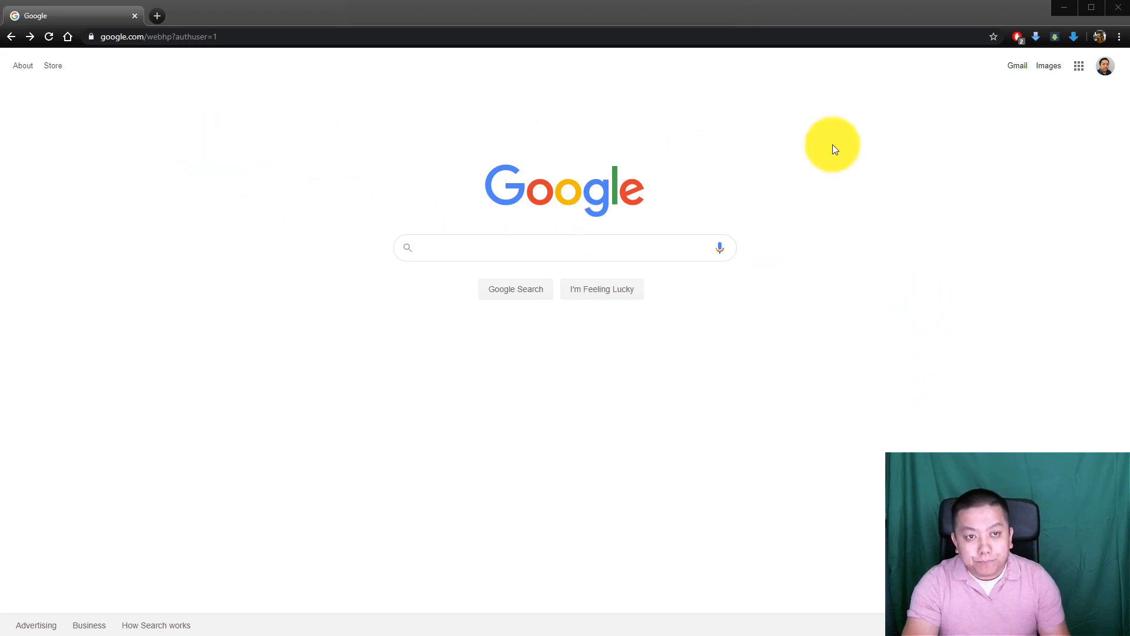
- Go to Google Drive from the Google home page and open the VESL Exercise folder
left_click(977, 152)
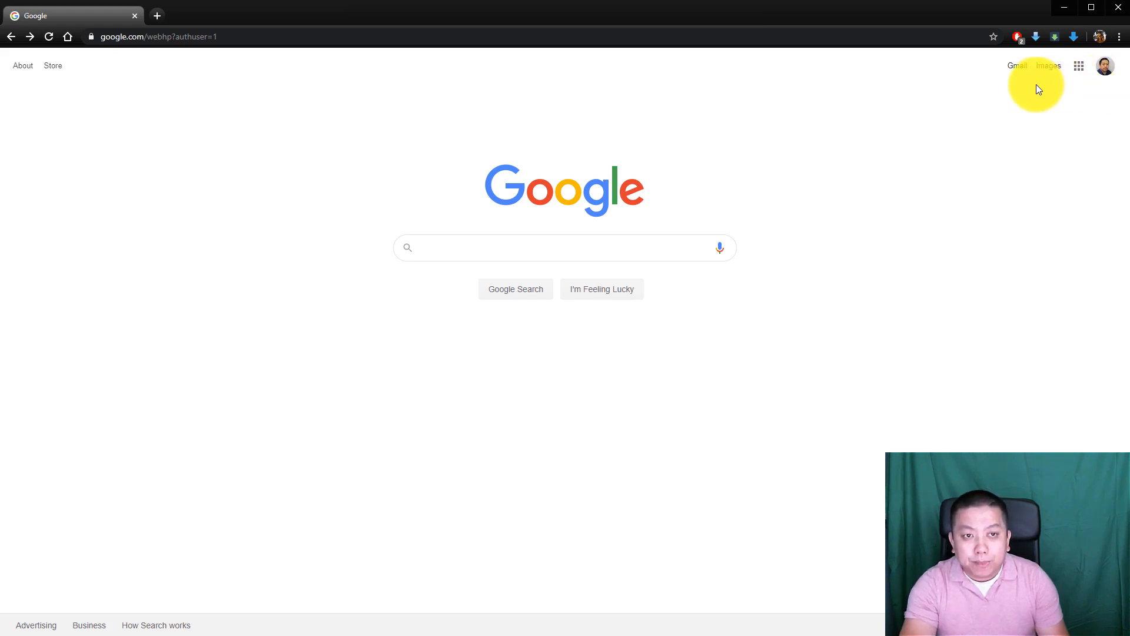
left_click(1079, 69)
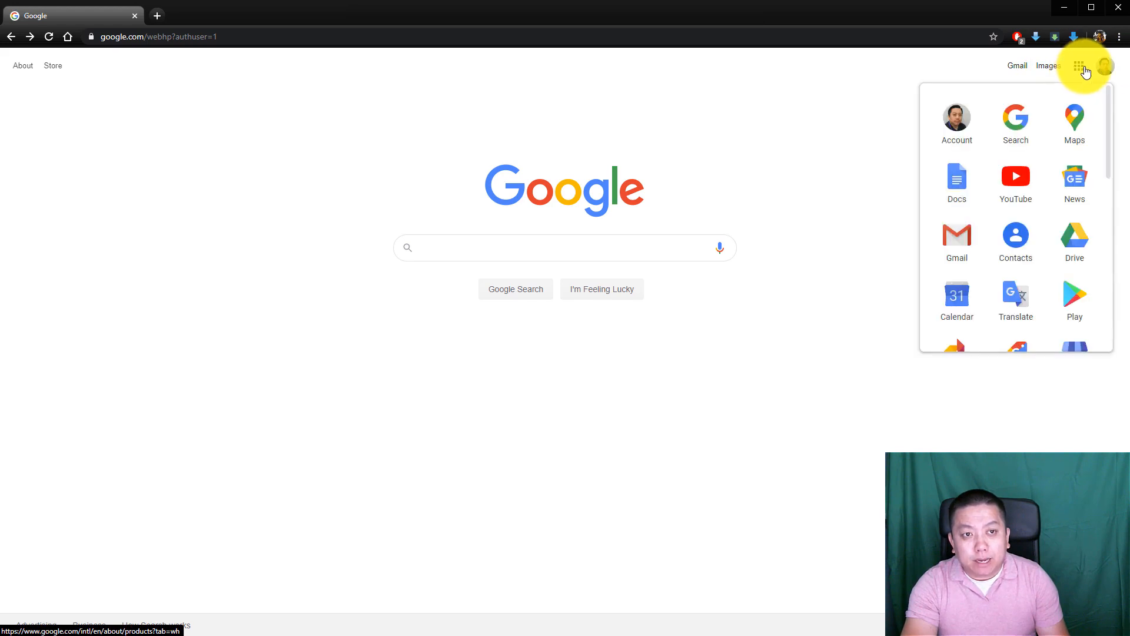
left_click(1074, 243)
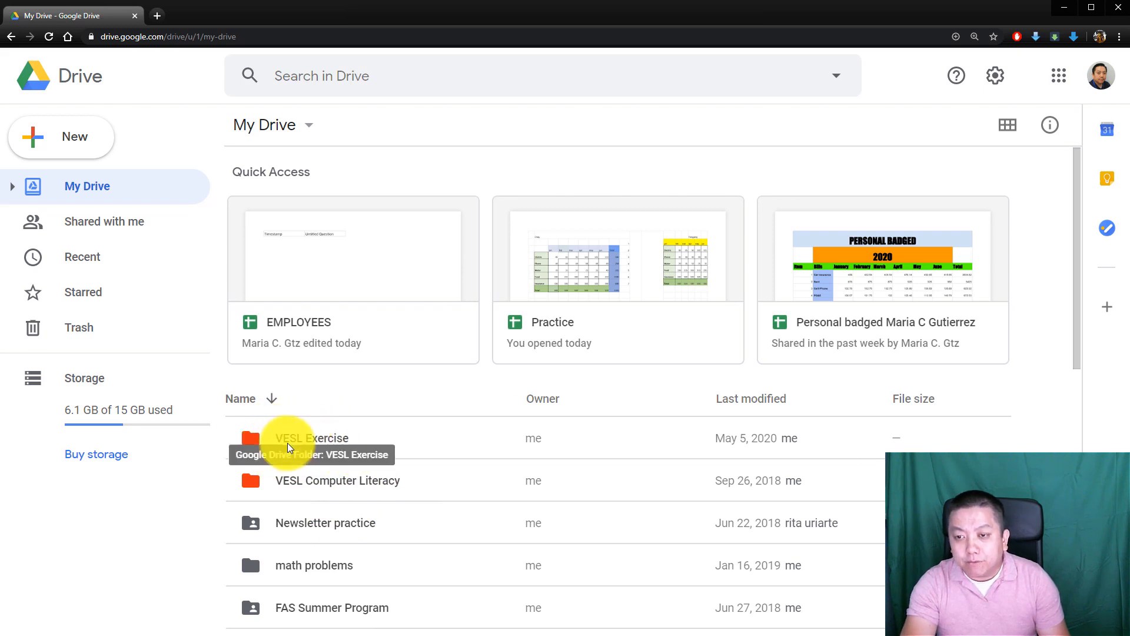
double_click(253, 439)
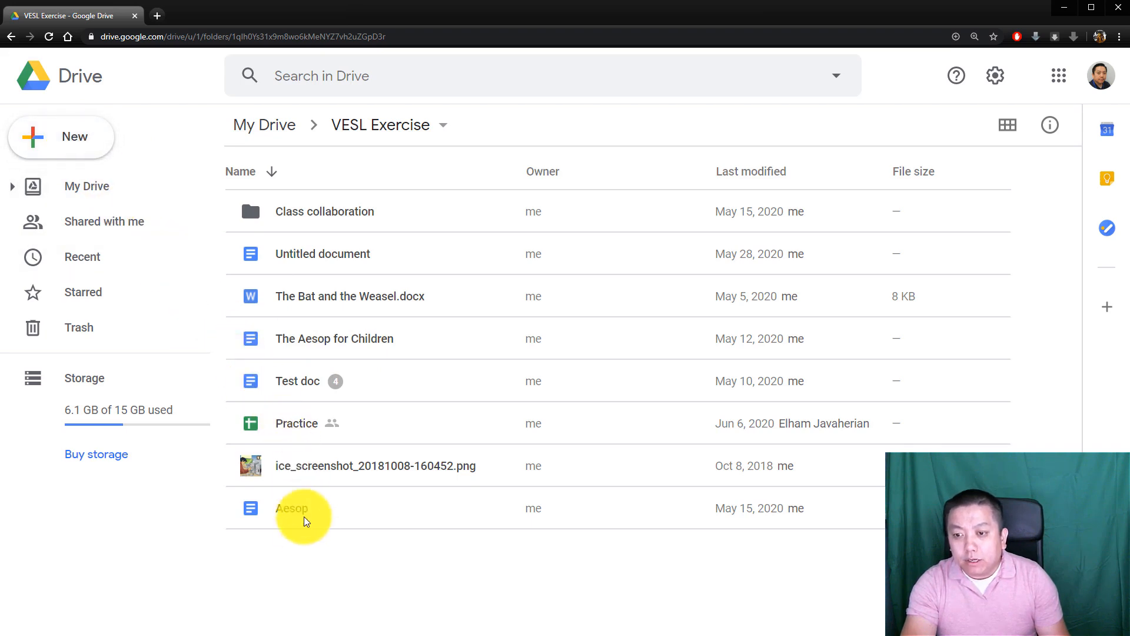
- Create a blank Google Sheets spreadsheet in the VESL Exercise folder
right_click(352, 549)
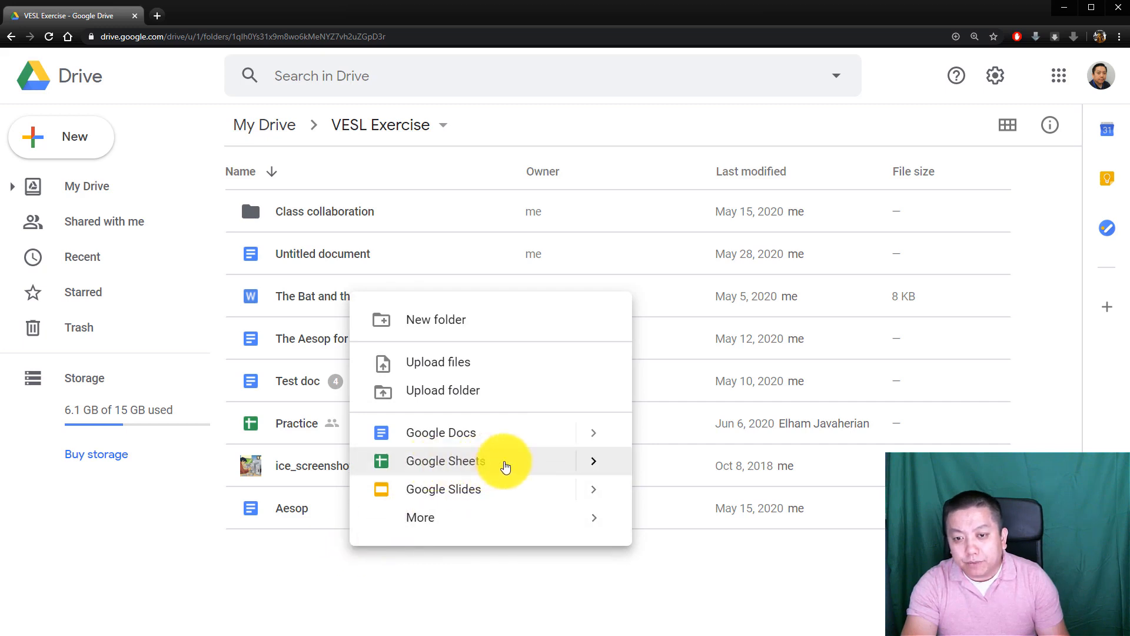
mouse_move(590, 463)
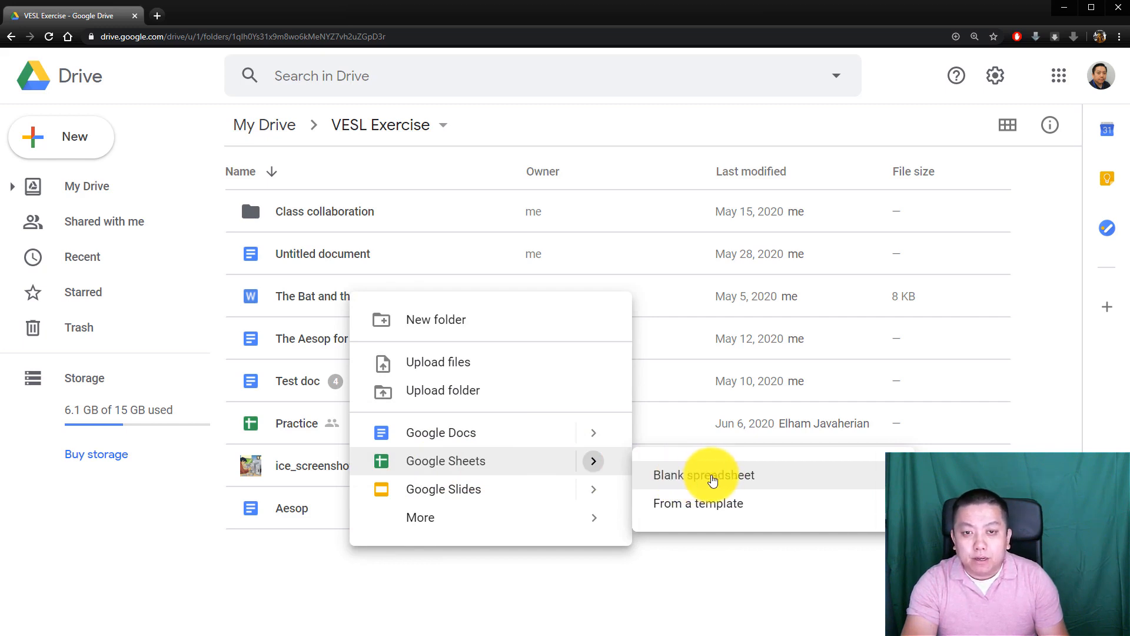
left_click(714, 480)
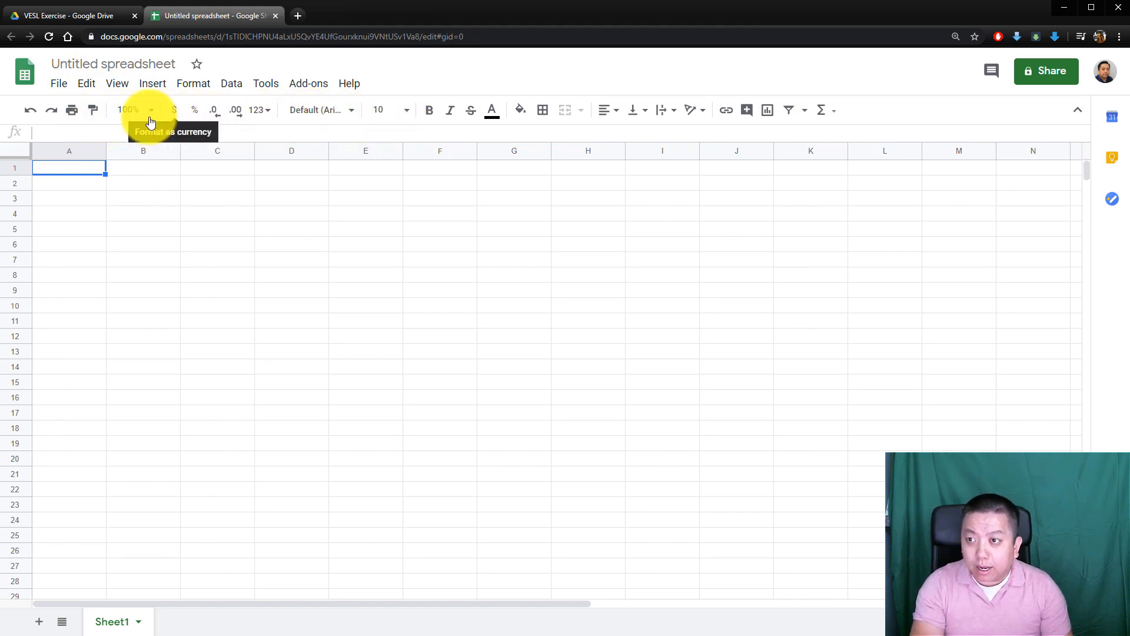
- Examine the formula bar, the lettered columns and the numbered rows 1 to 3 of the blank sheet
left_click(45, 134)
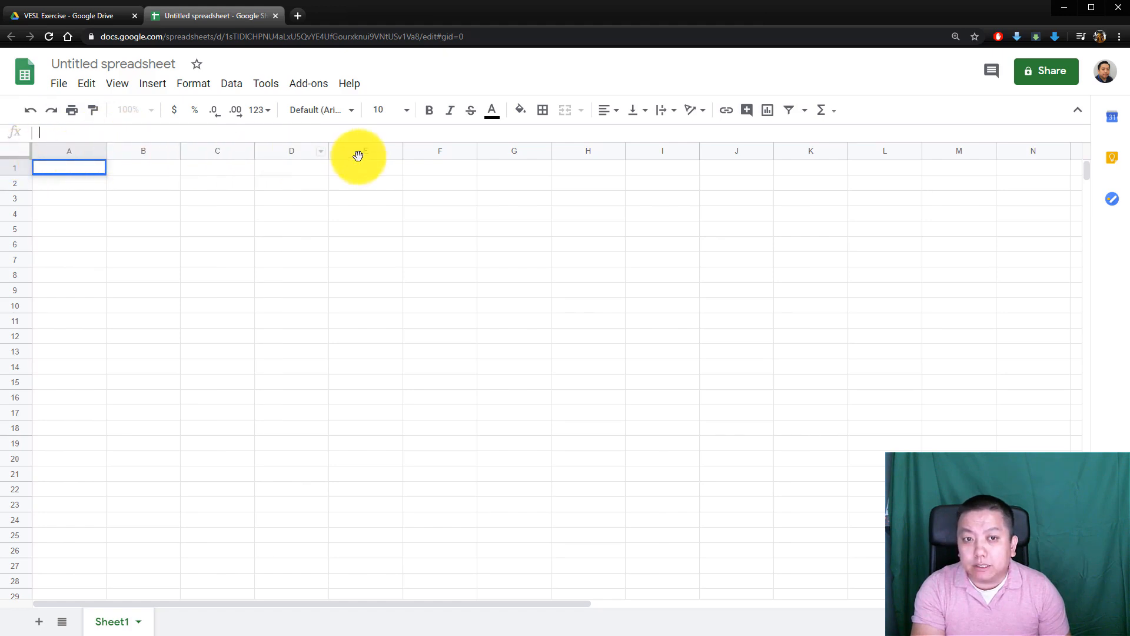
left_click(79, 151)
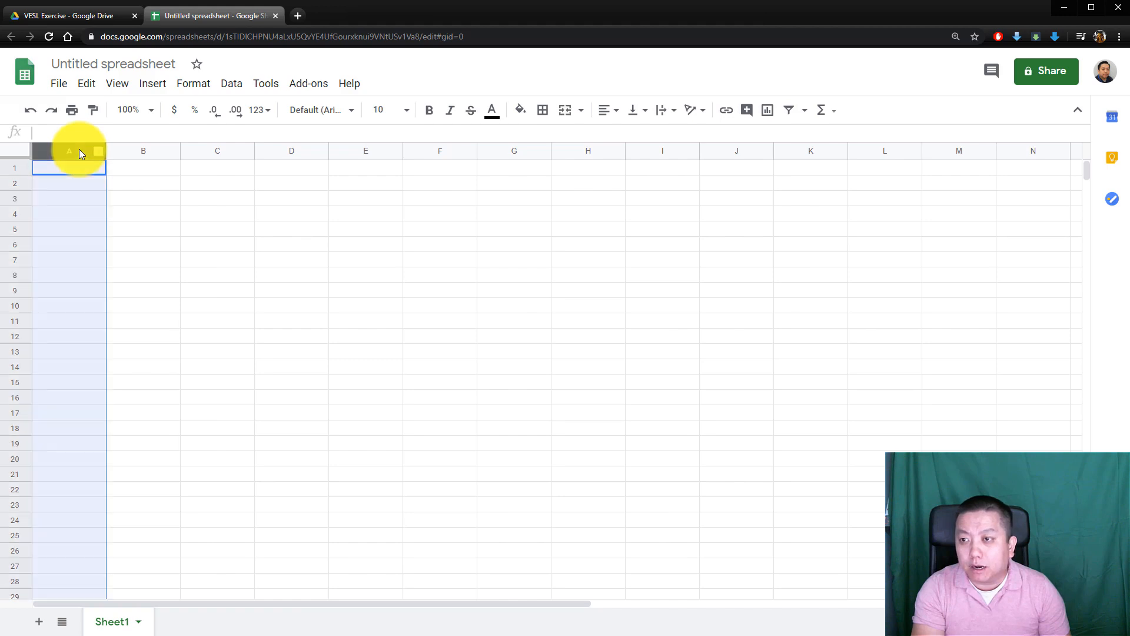
left_click(174, 151)
left_click(249, 153)
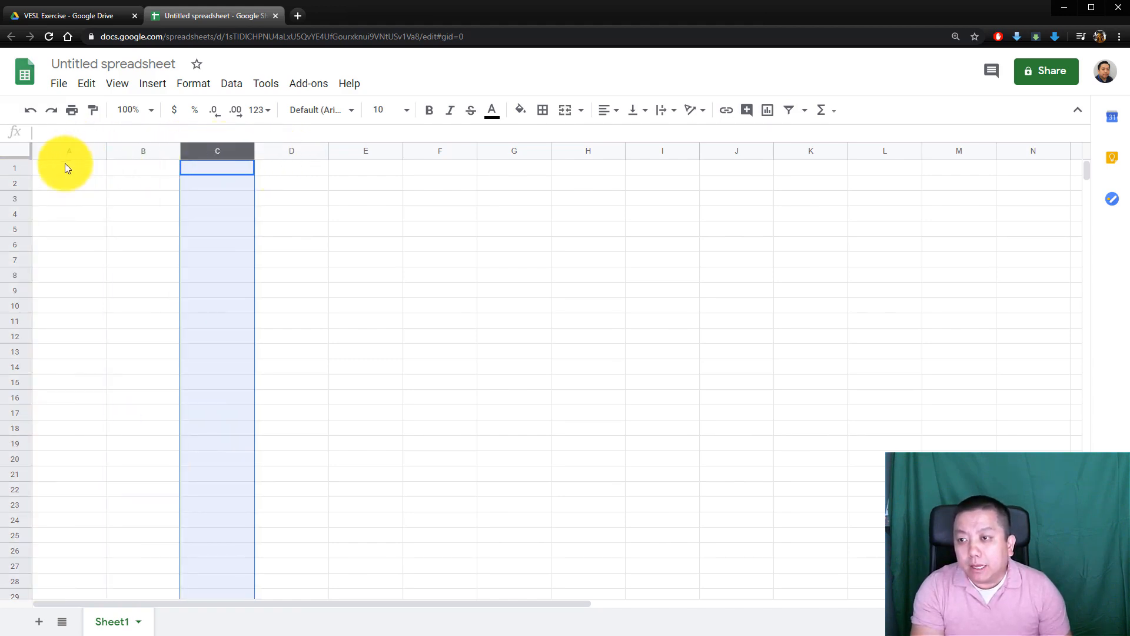
left_click(14, 168)
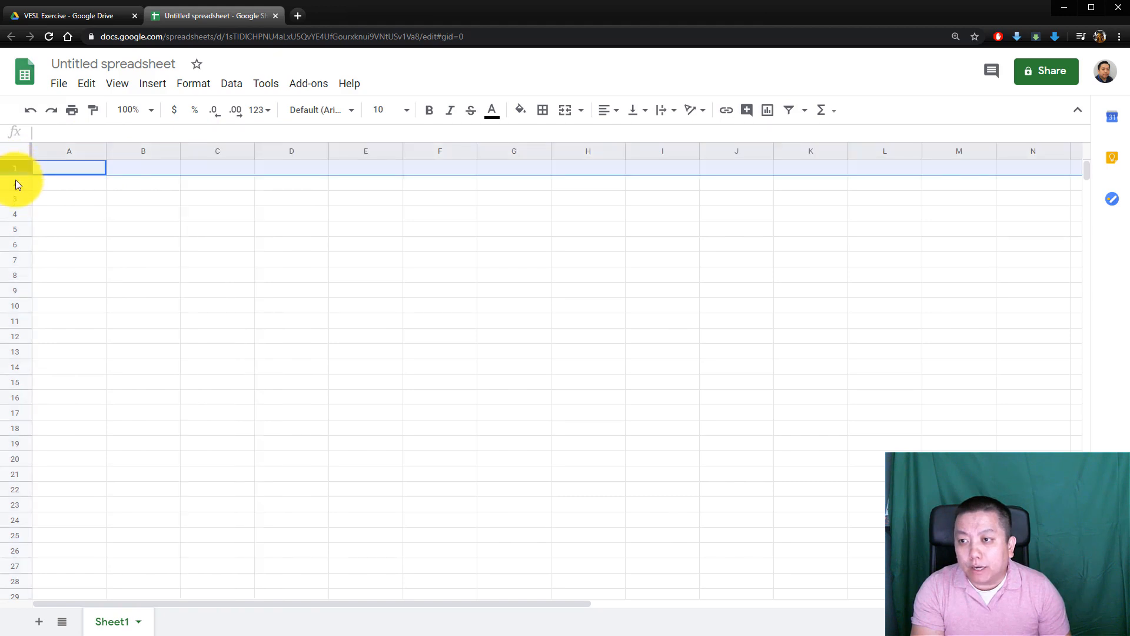
left_click(15, 184)
left_click(10, 196)
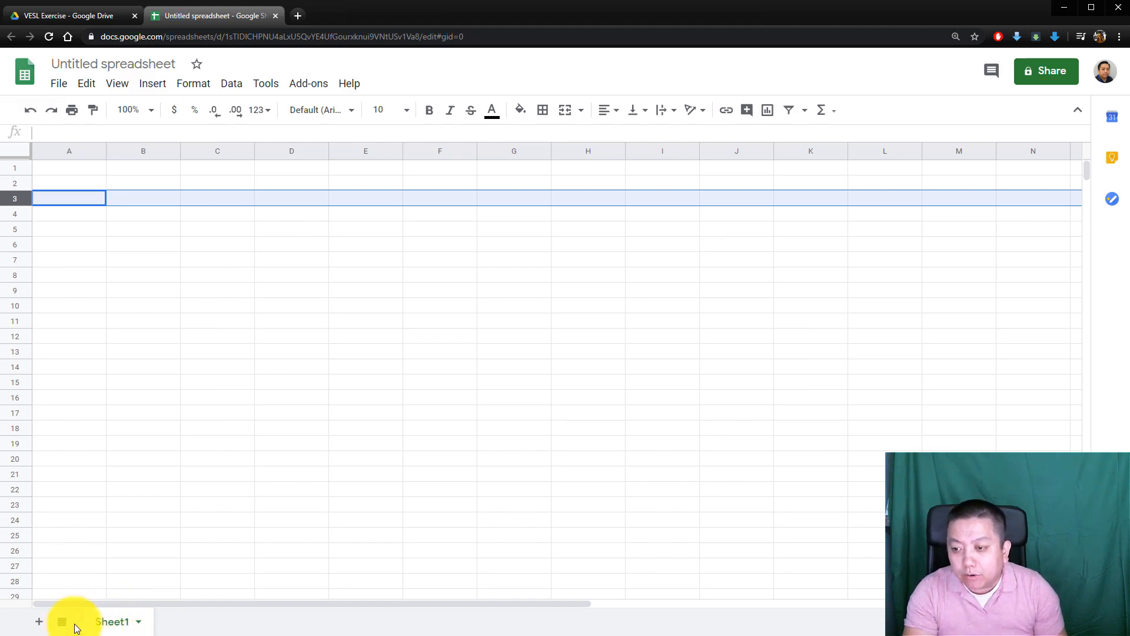
- Add a second sheet to the spreadsheet, then return to cell A1 of Sheet1
left_click(39, 624)
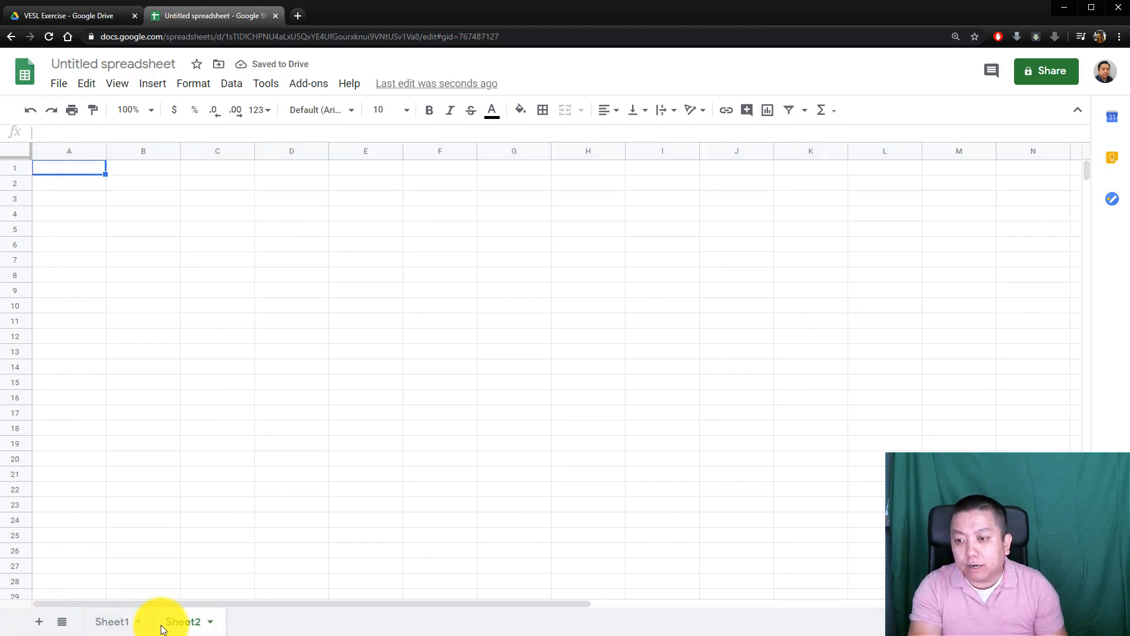
left_click(105, 629)
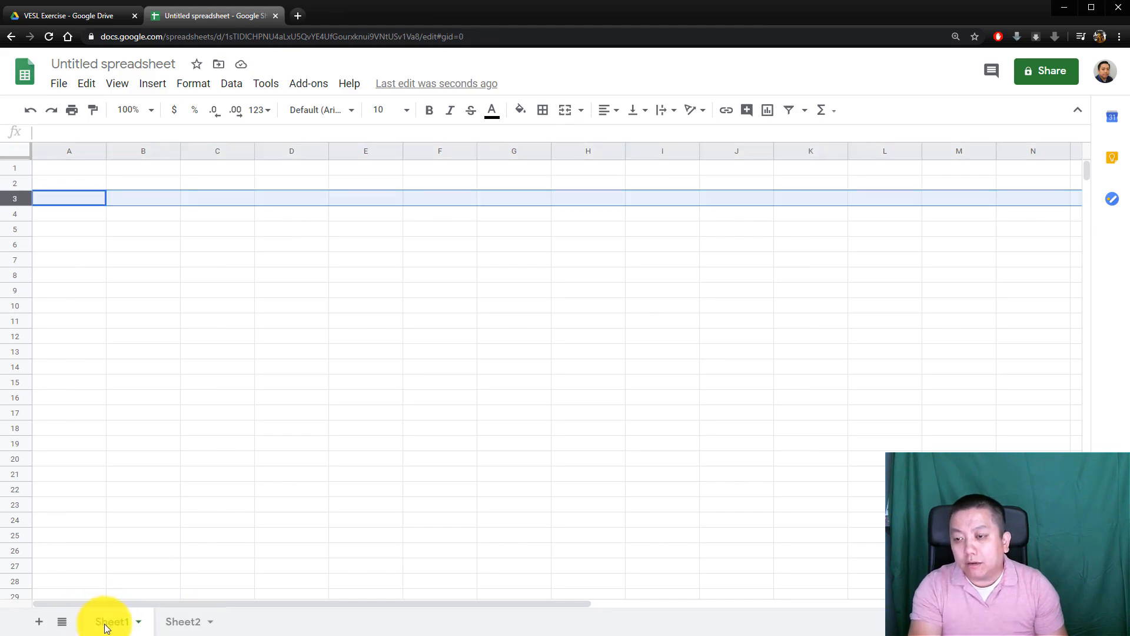
left_click(69, 171)
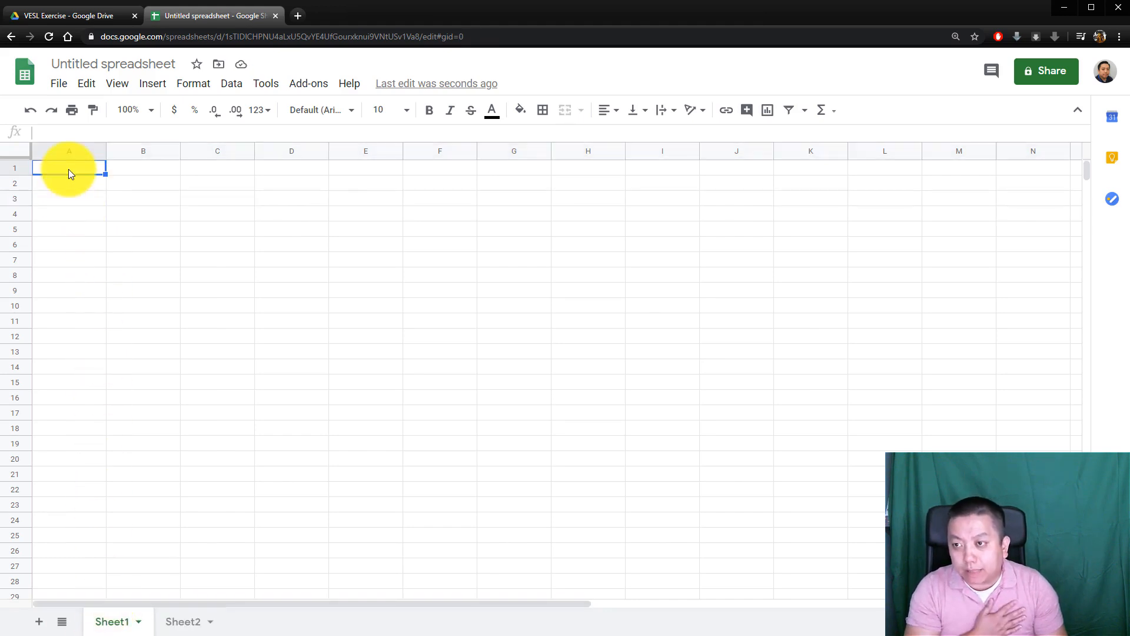
- Rename Sheet1 as Period 1 and Sheet2 as Period 2
double_click(106, 619)
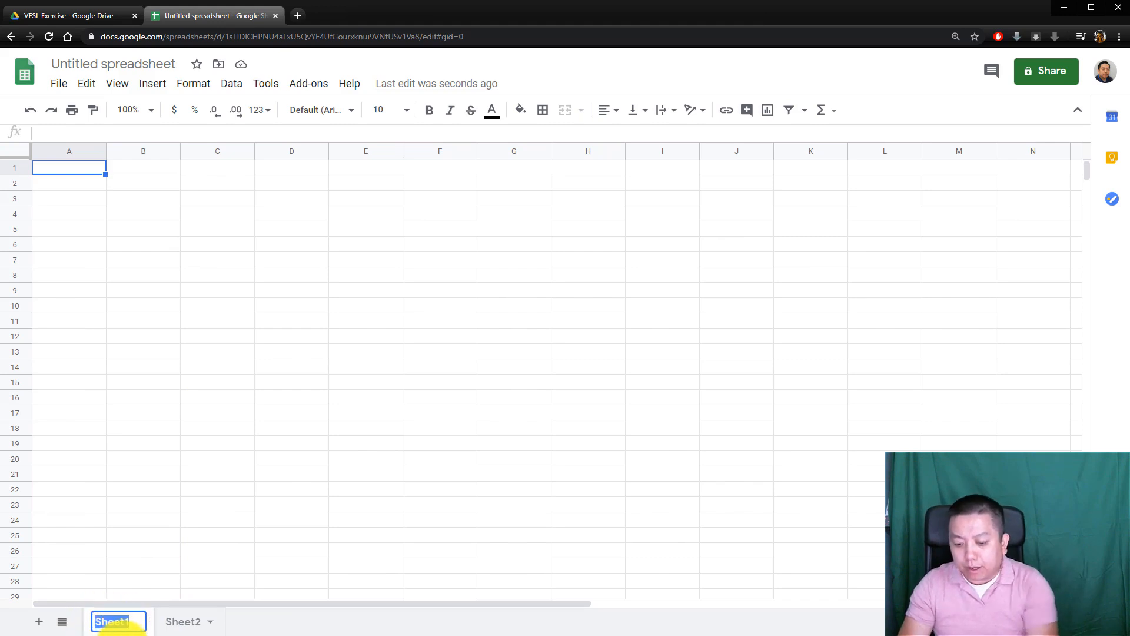
type("Period 1")
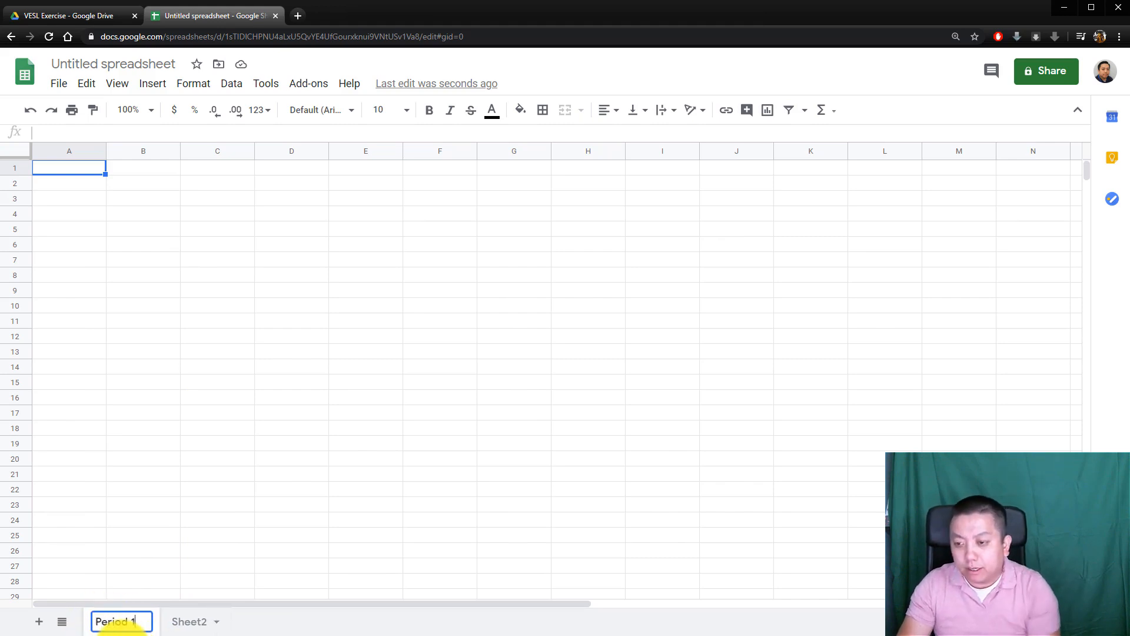
left_click(184, 622)
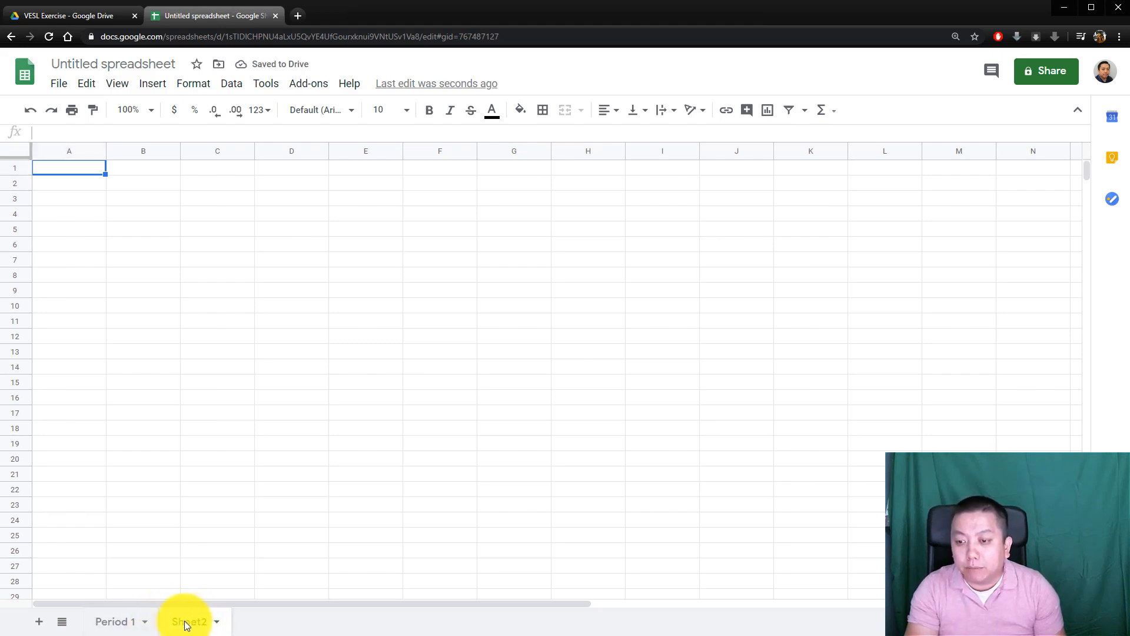
double_click(187, 623)
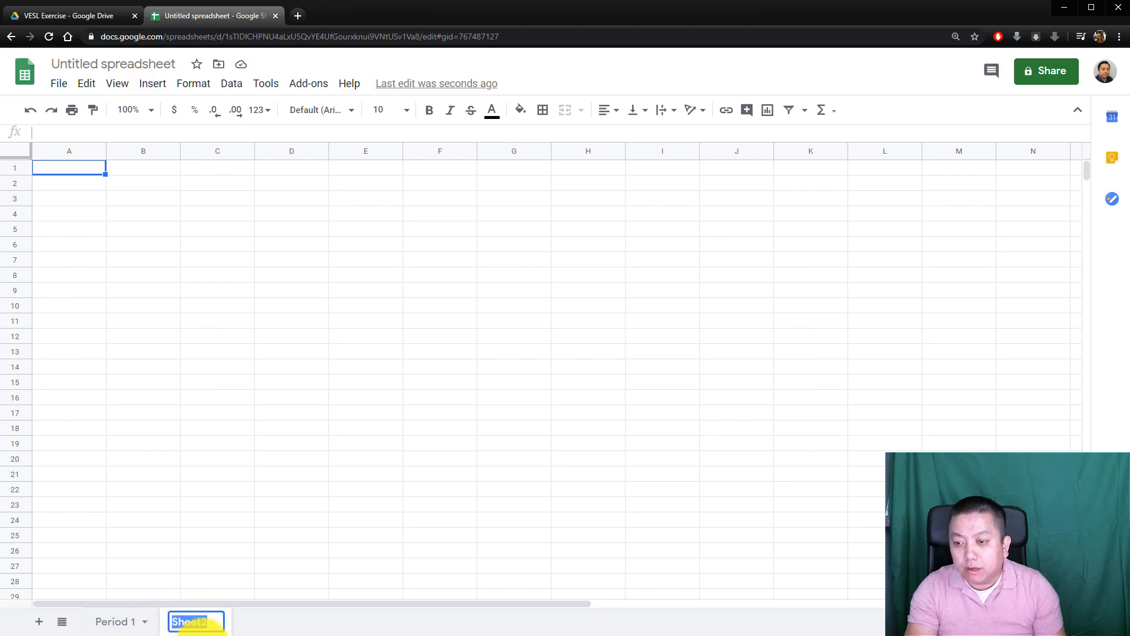
type("Period 2")
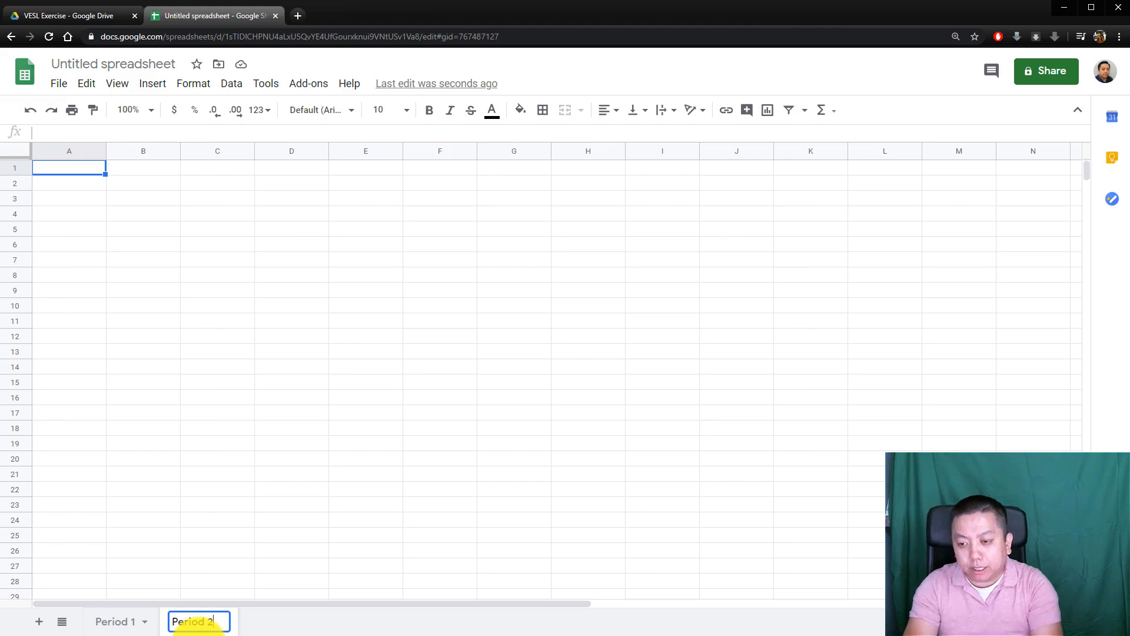
key("Return")
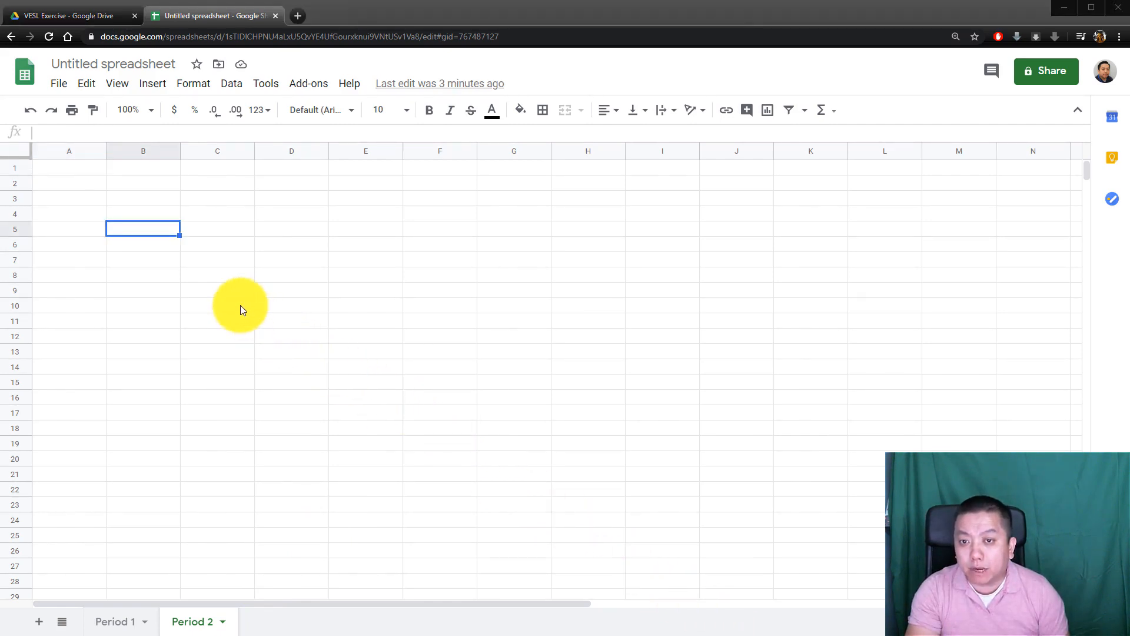
- Select cell B5 on the Period 2 sheet and enlarge the page for a closer look at the grid
left_click(150, 235)
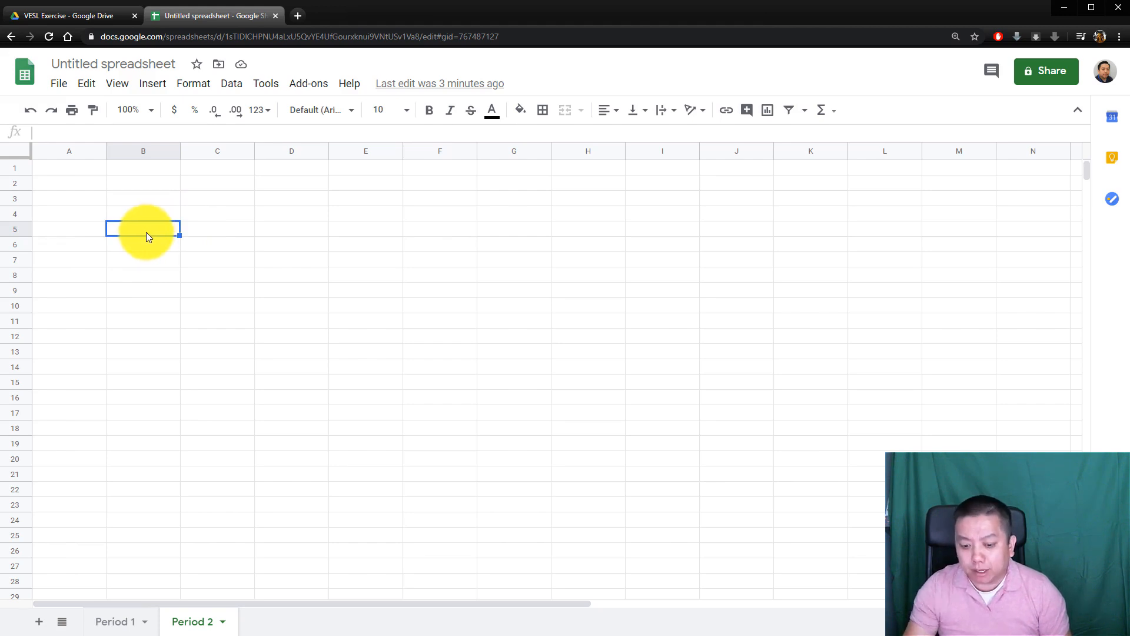
key("ctrl+plus")
key("ctrl+plus")
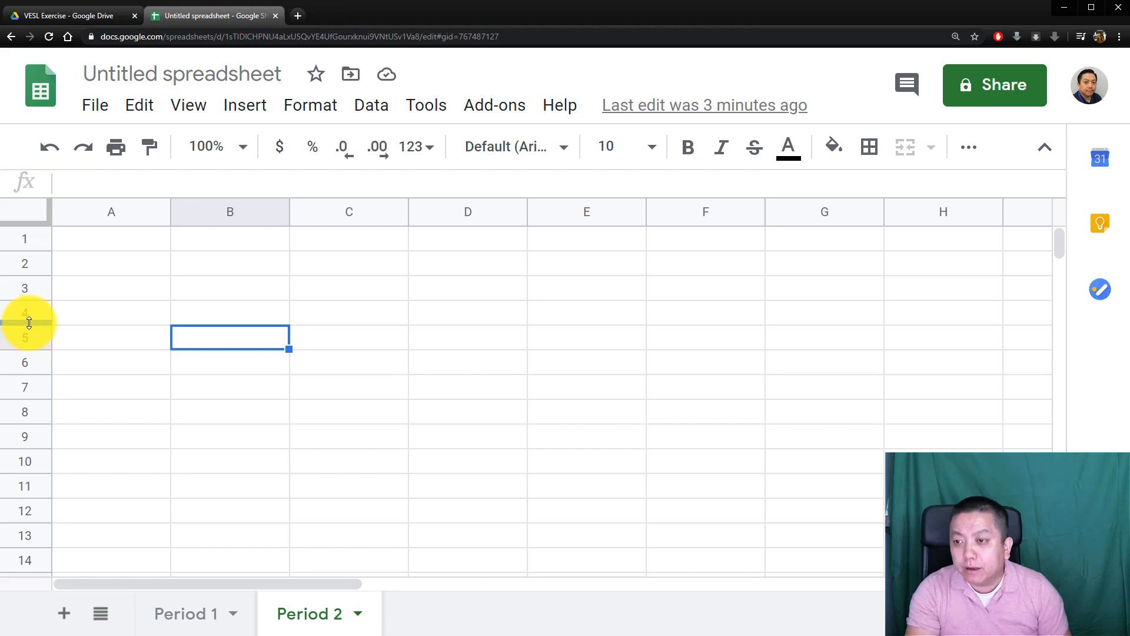
left_click_drag(26, 323, 36, 324)
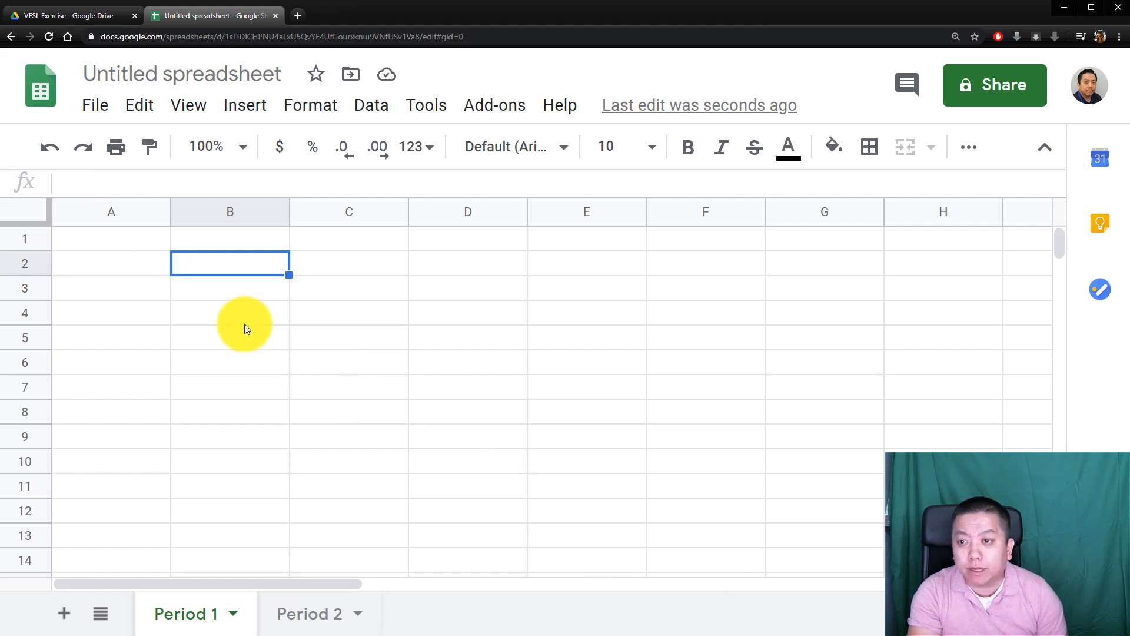
- Examine how column letters and row numbers identify cells by selecting individual cells within A1:B3 on the Period 1 sheet
left_click(149, 267)
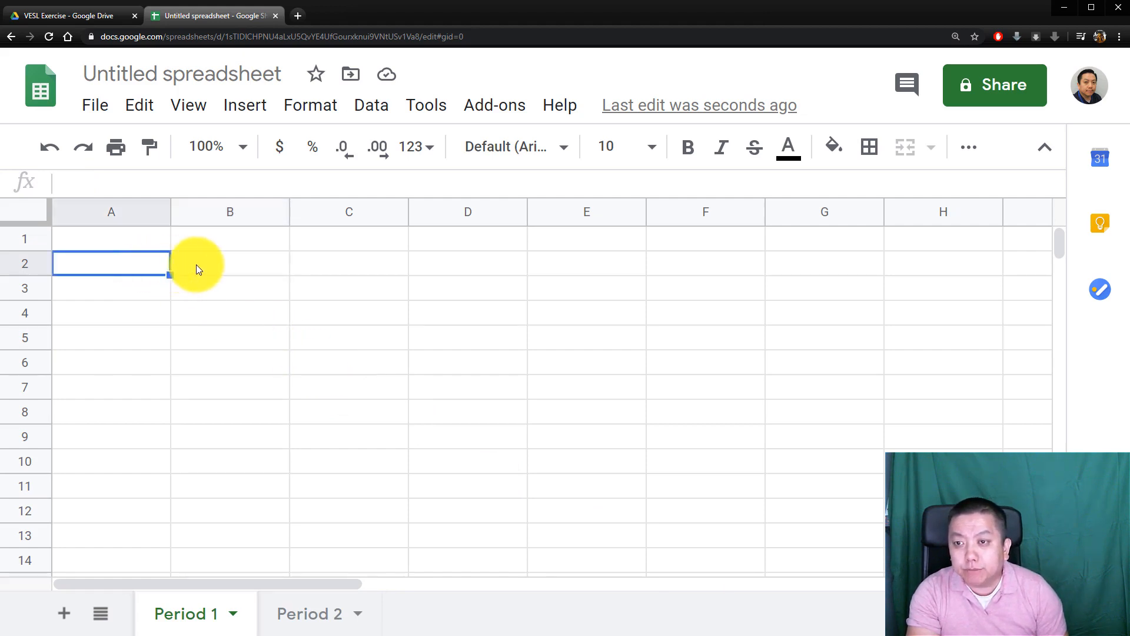
left_click(197, 265)
left_click(213, 288)
left_click(150, 291)
left_click(152, 268)
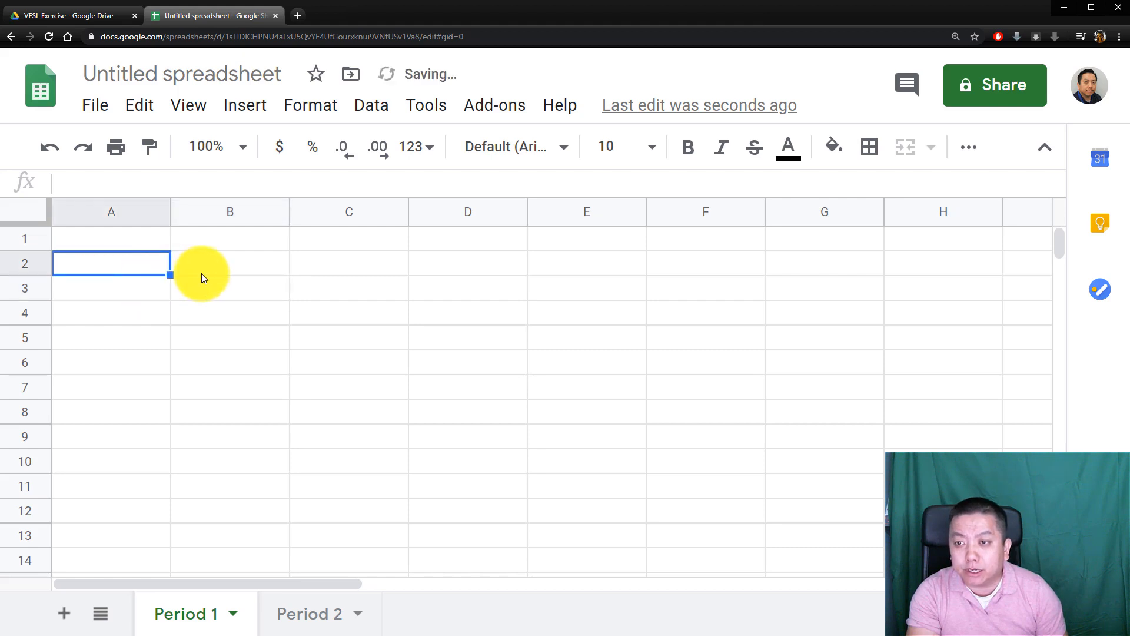
left_click(201, 277)
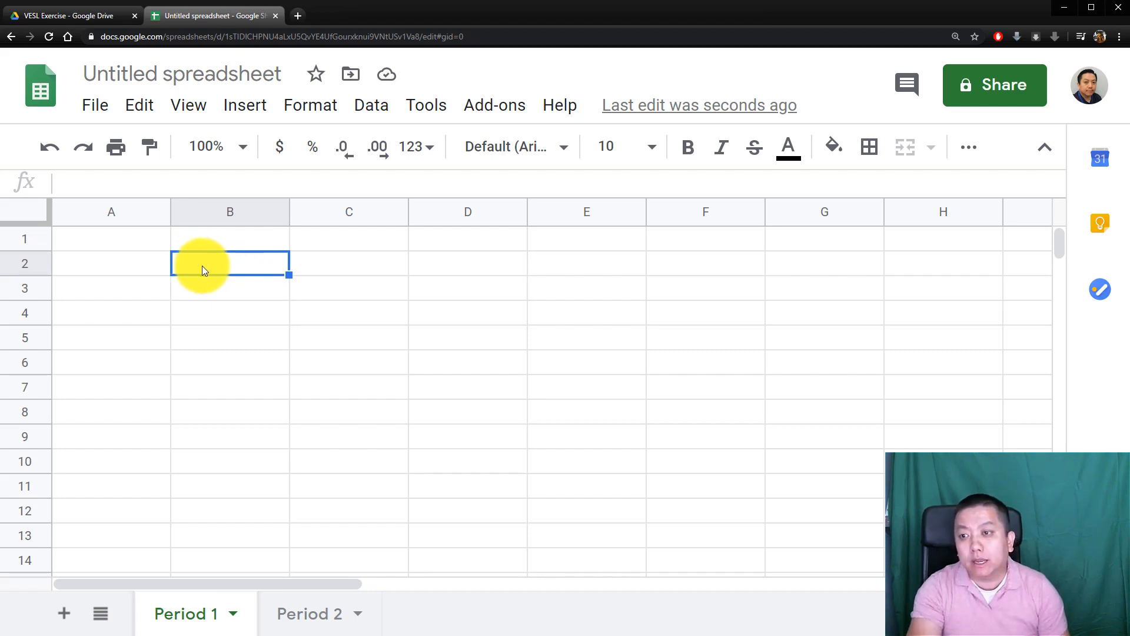
left_click(122, 242)
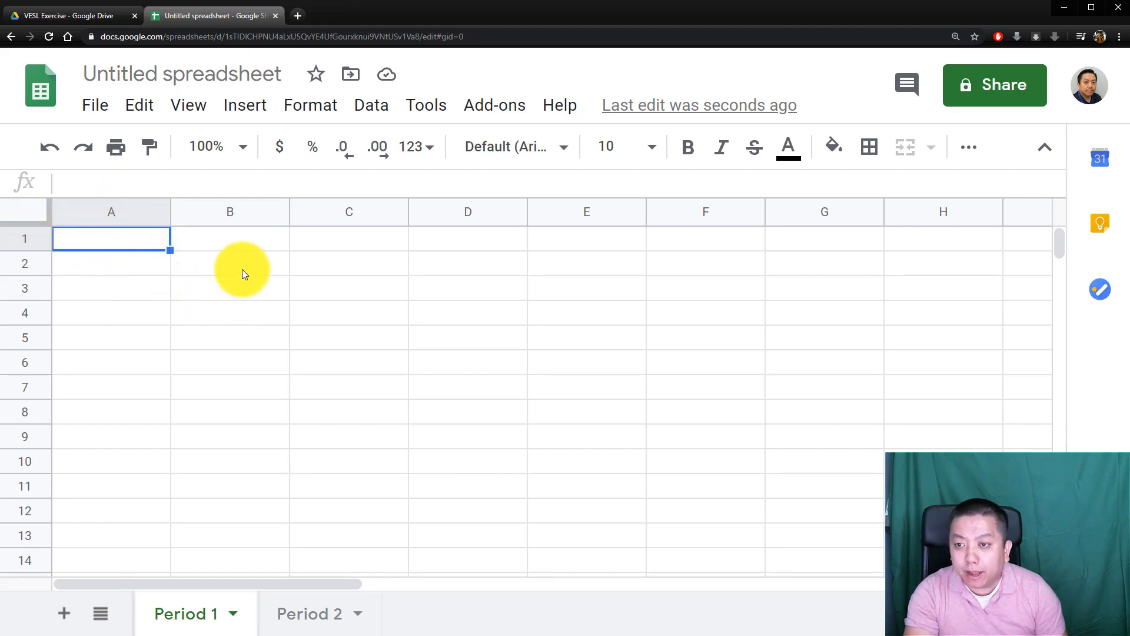
left_click(231, 239)
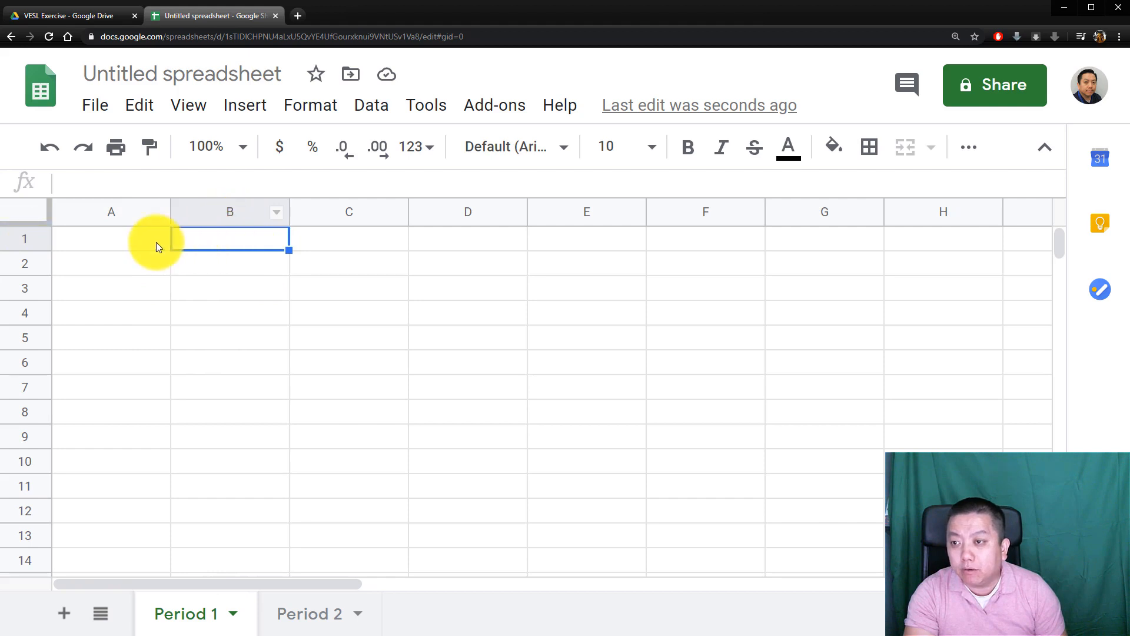
left_click(228, 269)
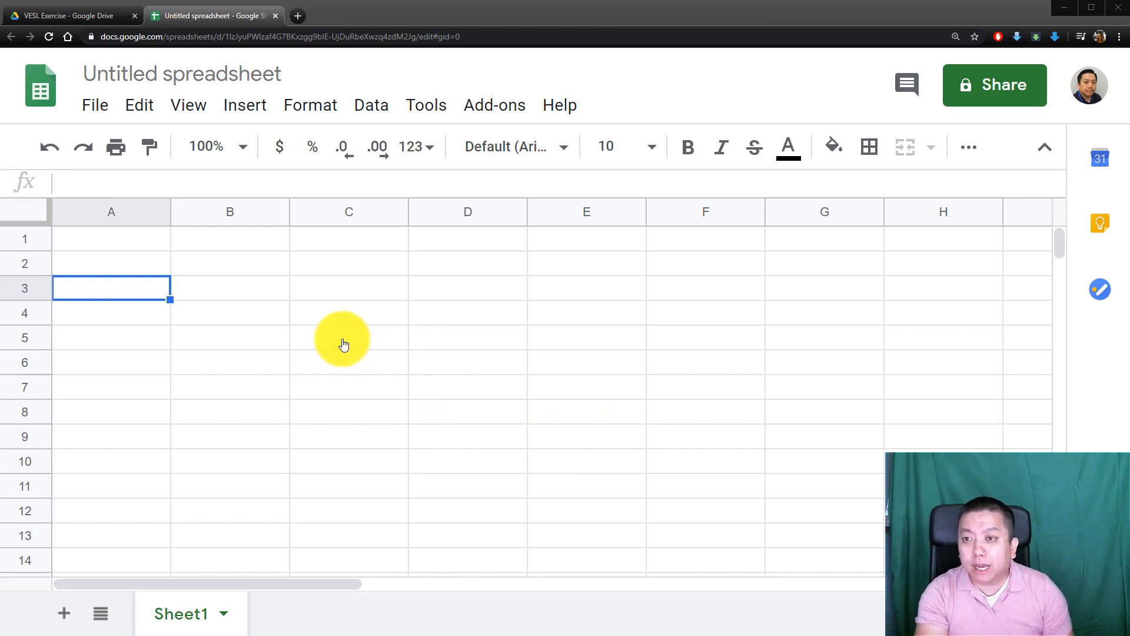
- Rename the untitled spreadsheet as Example 1
left_click(192, 77)
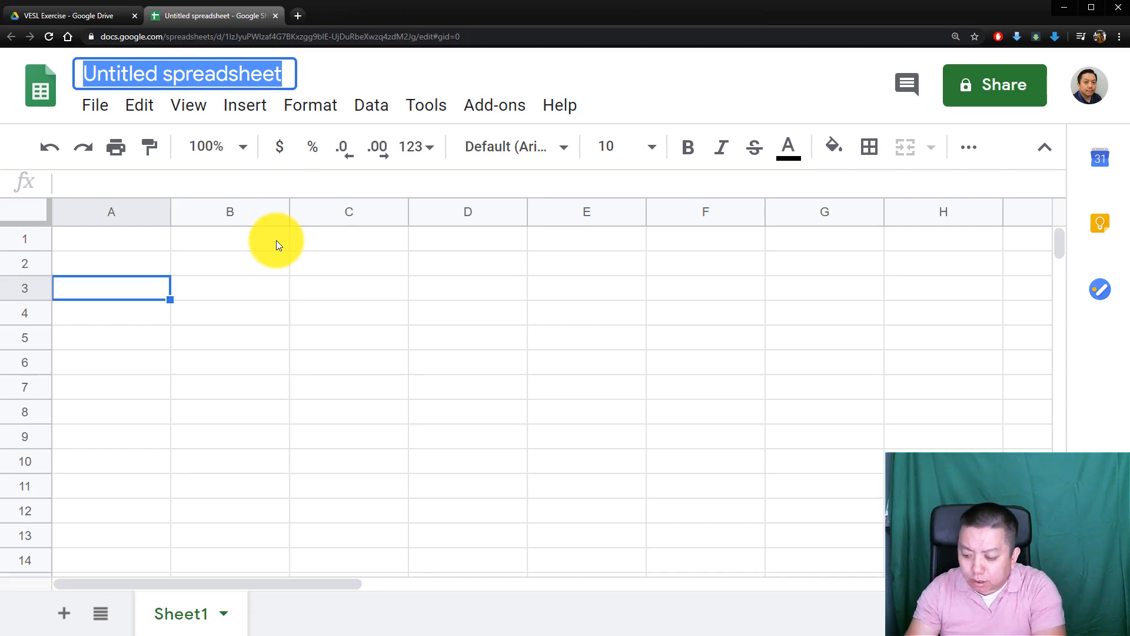
type("Example 1")
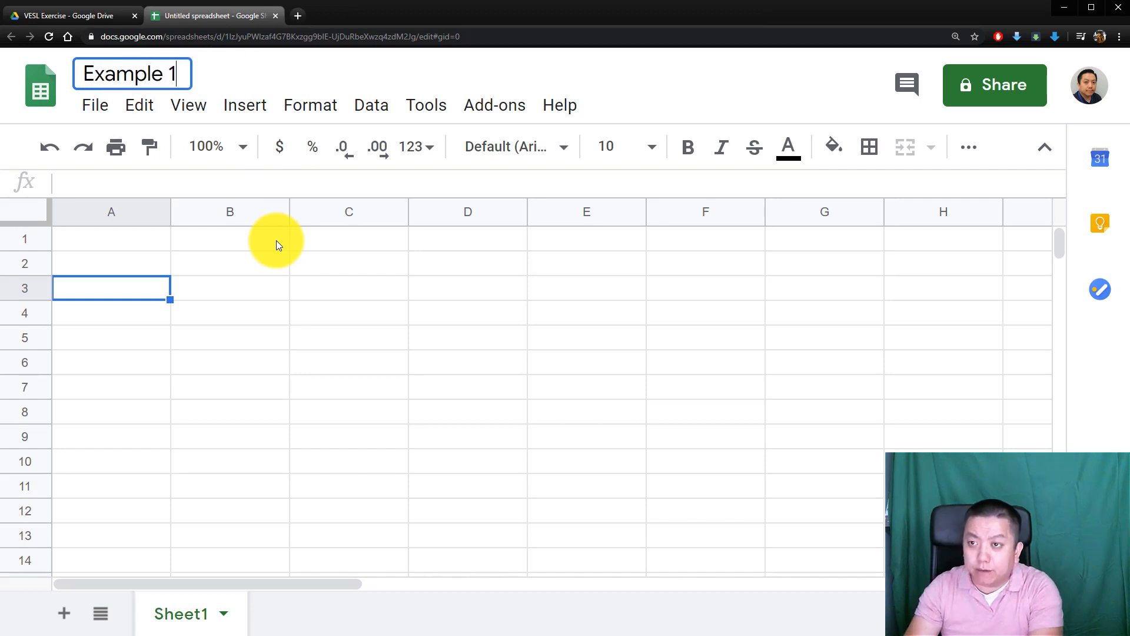
key("Return")
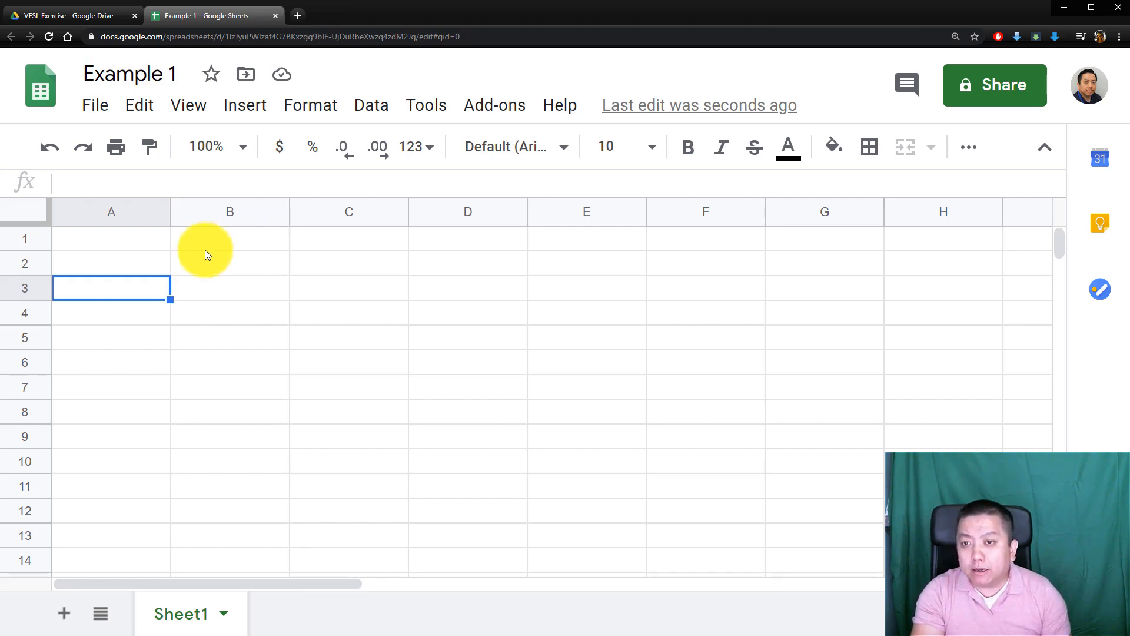
left_click(204, 292)
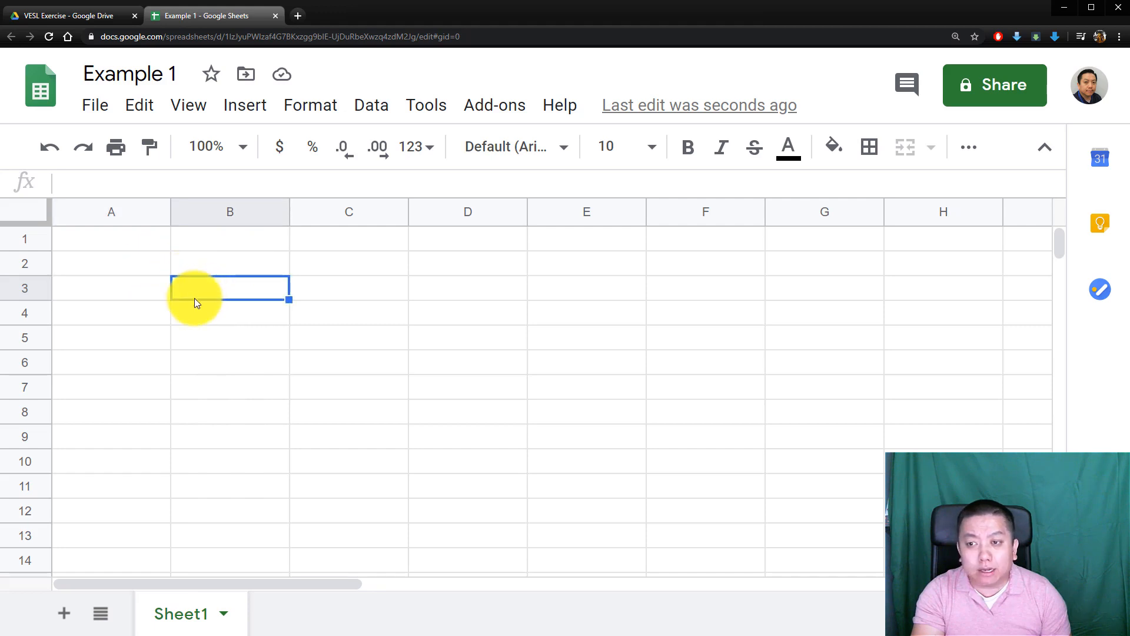
left_click(214, 318)
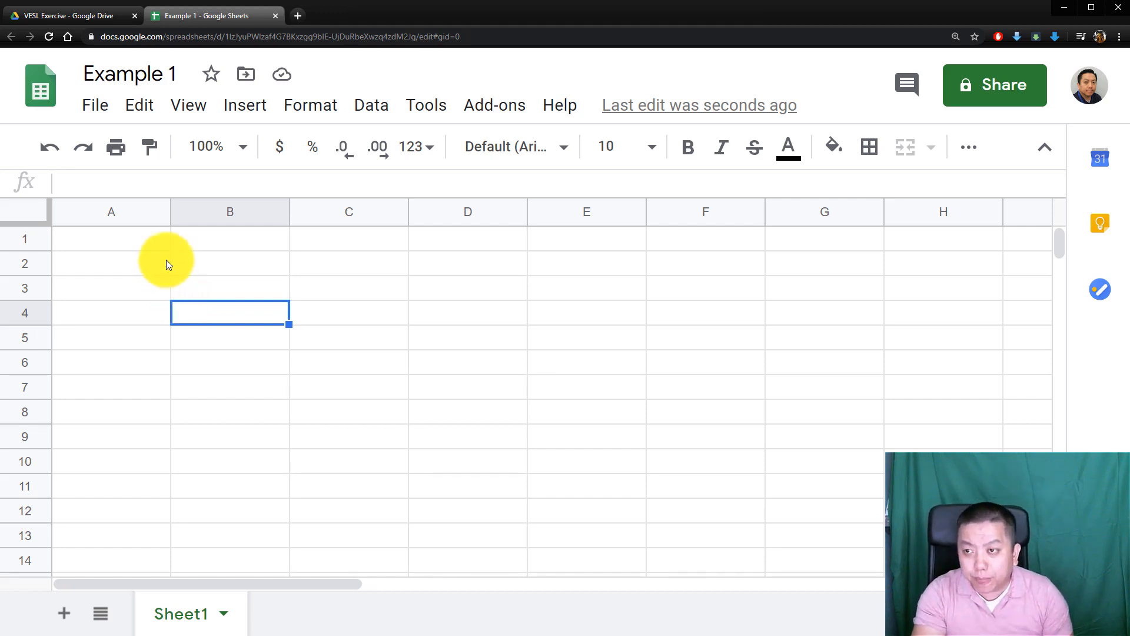
- Close the Example 1 spreadsheet and refresh the VESL Exercise folder in Drive
left_click(98, 106)
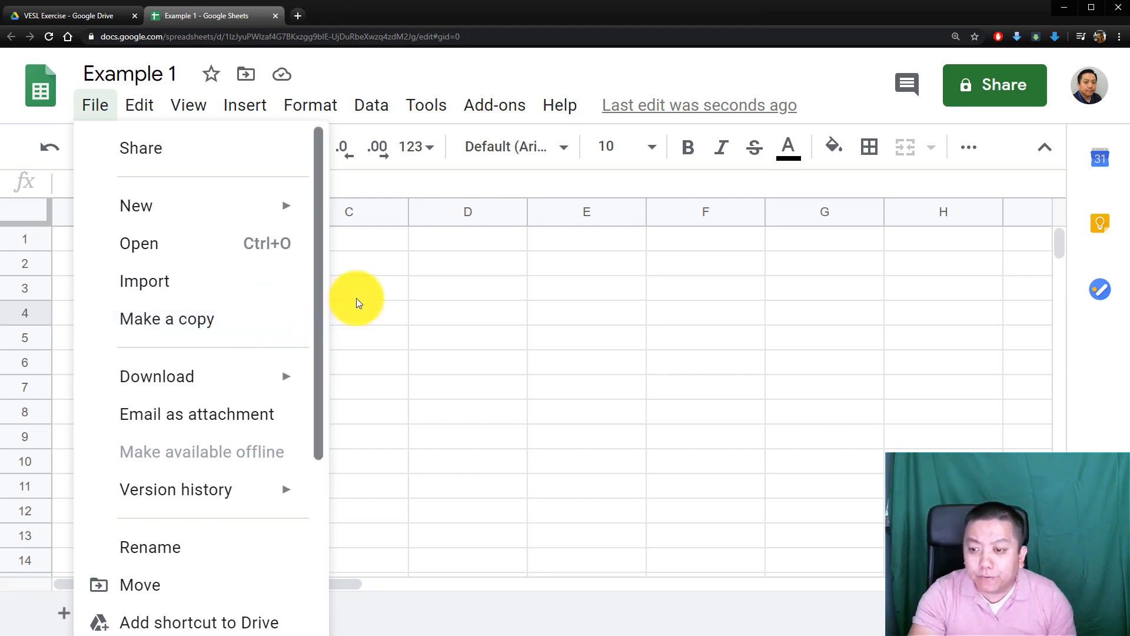
left_click(400, 281)
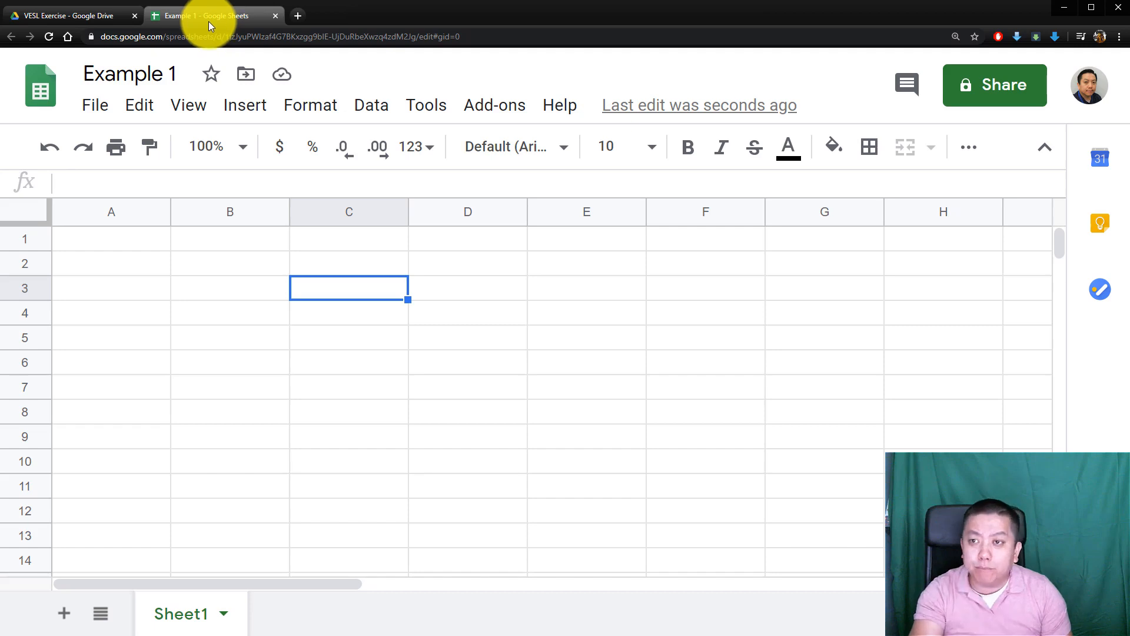
left_click(275, 15)
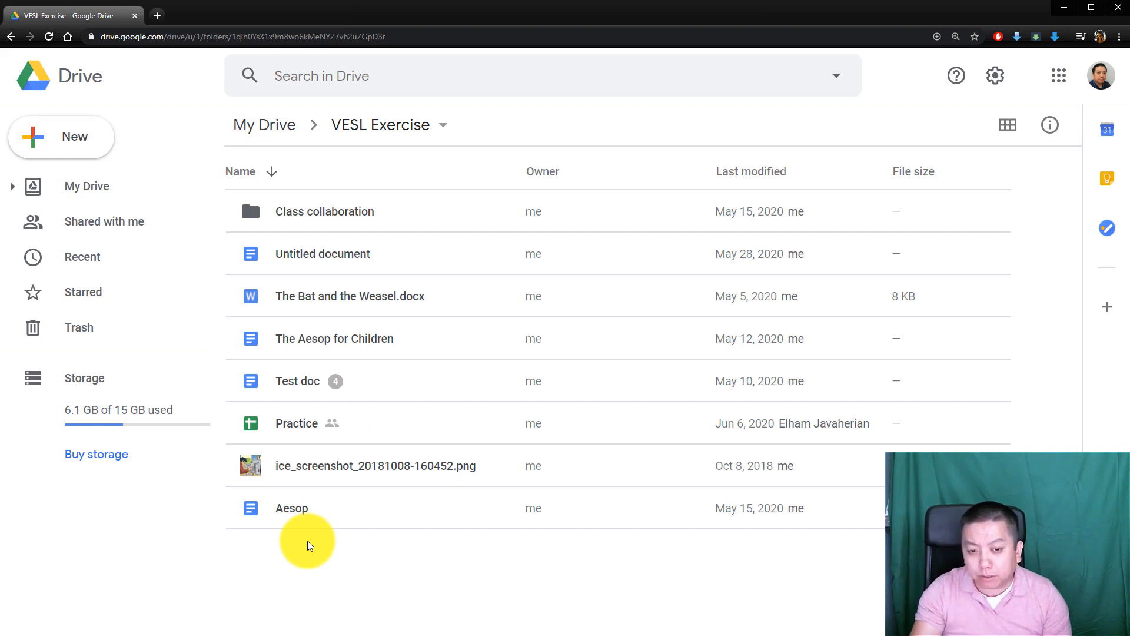
key("F5")
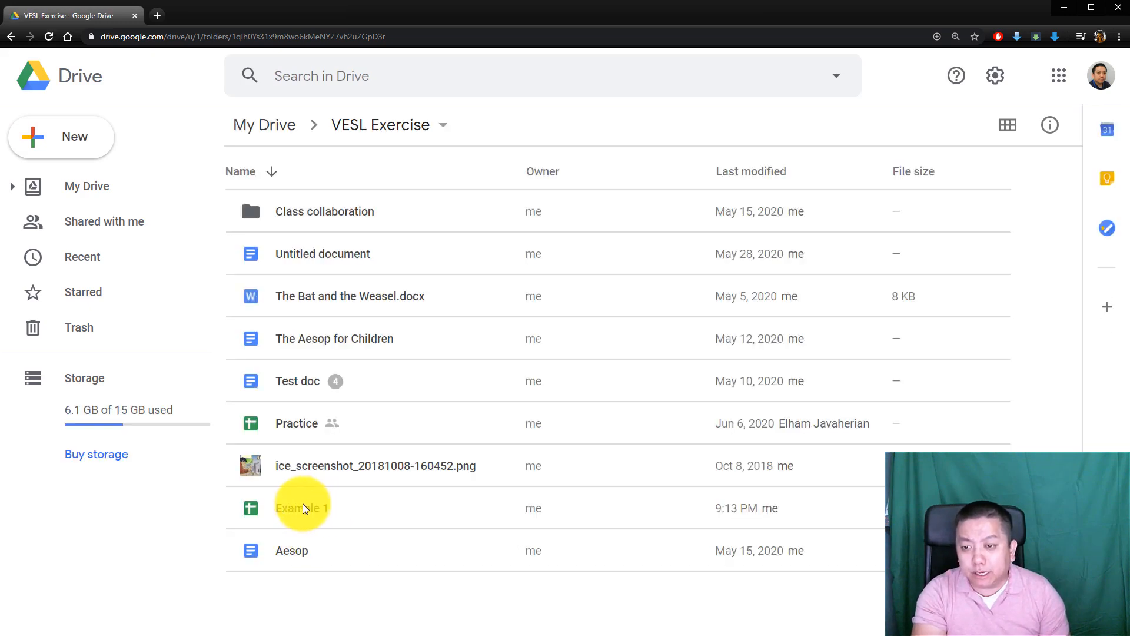
- Reopen the Example 1 spreadsheet from the VESL Exercise folder in Drive
double_click(307, 506)
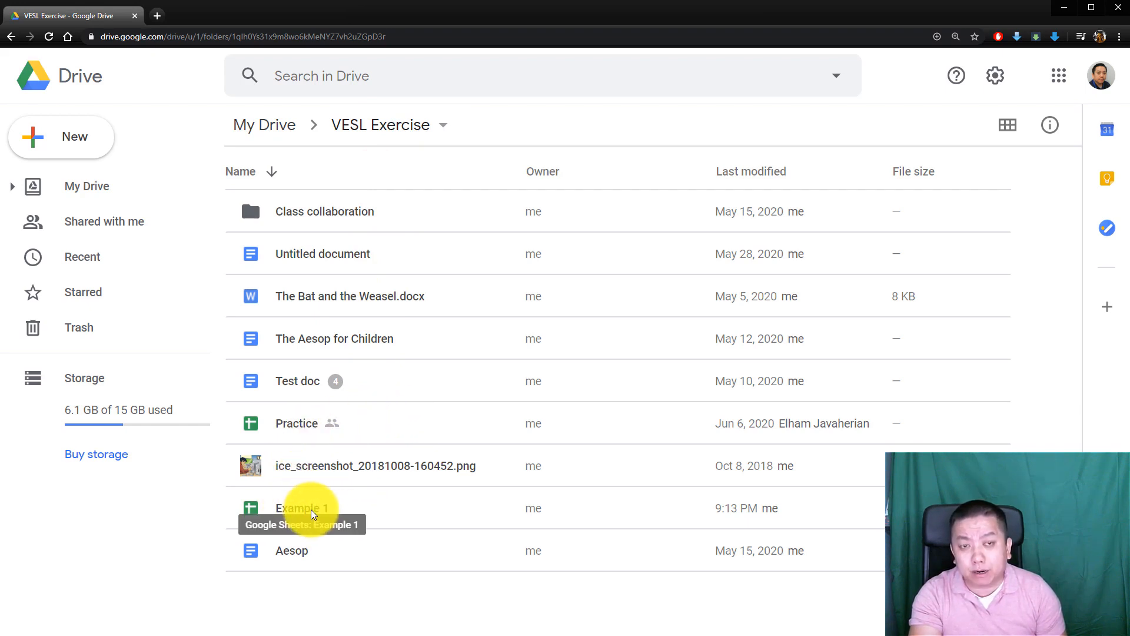
left_click(289, 507)
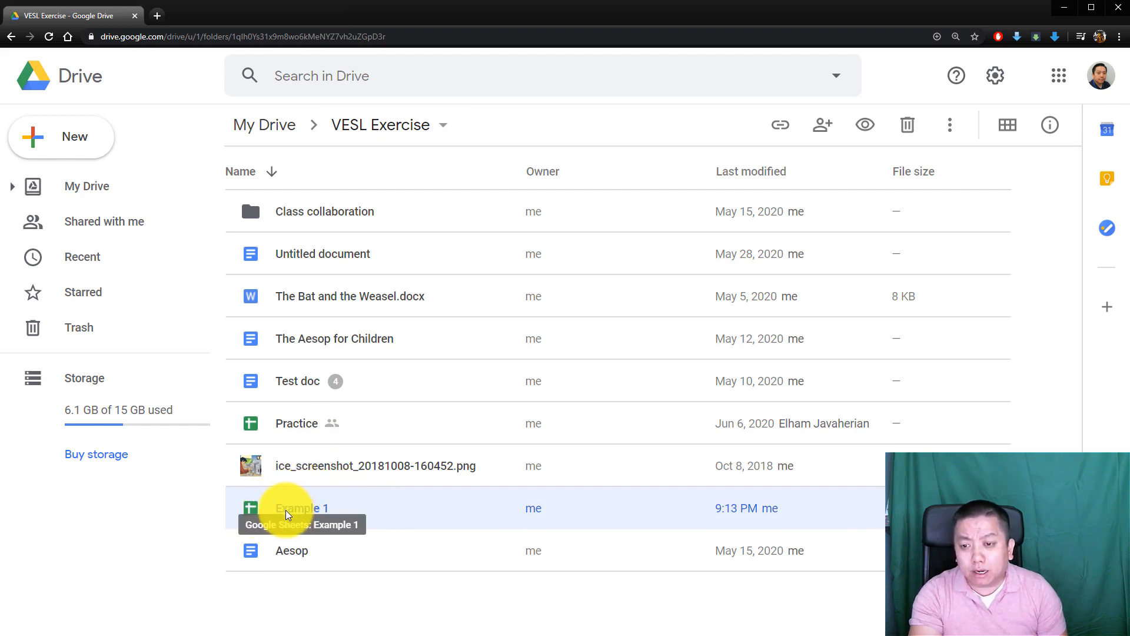
double_click(252, 514)
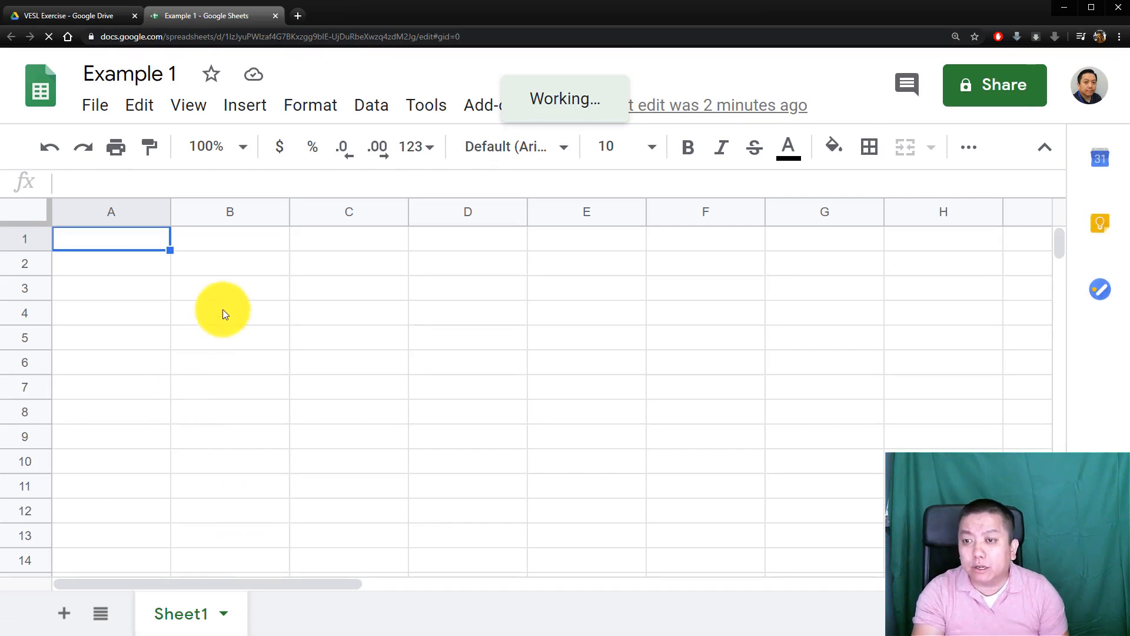
left_click(223, 286)
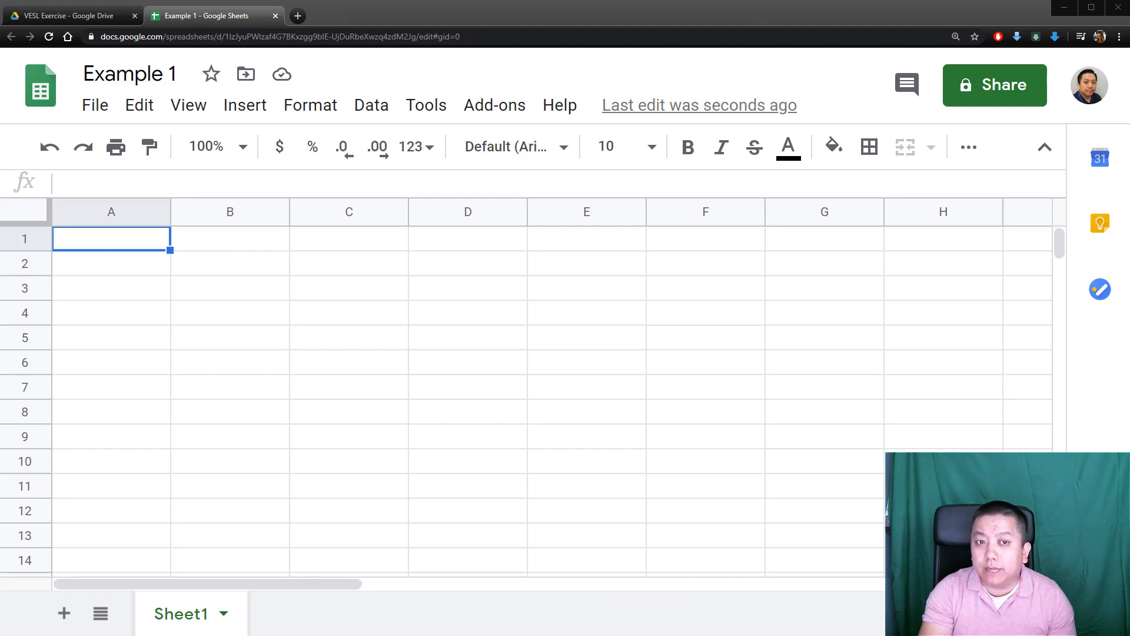
- Enter January in cell B1 and autofill the following months across row 1 through June in G1
left_click(205, 251)
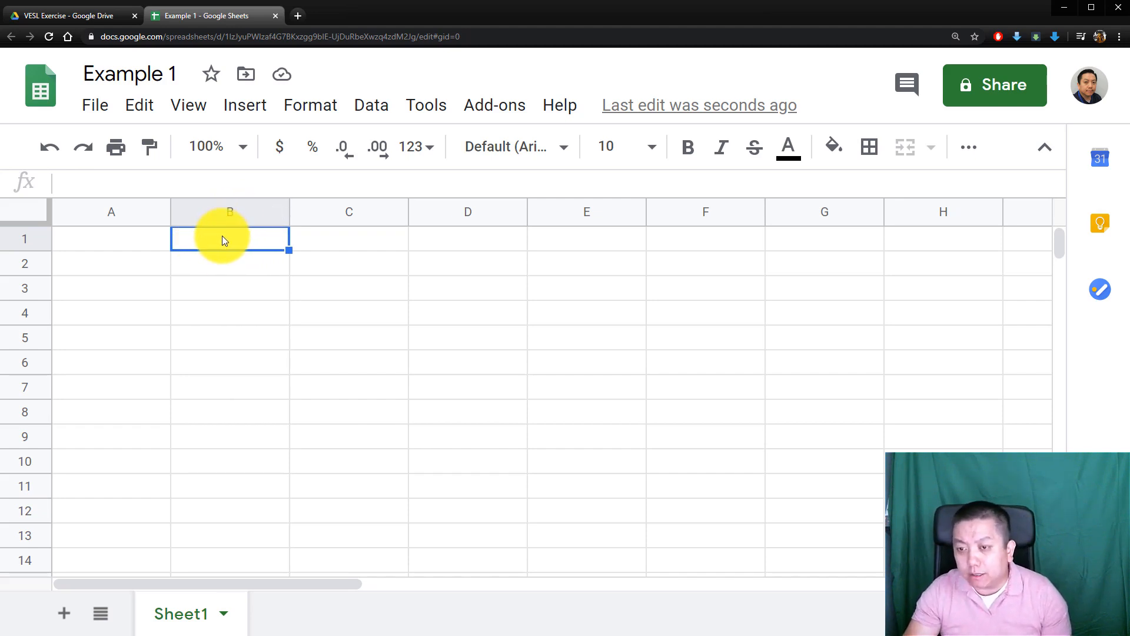
type("January")
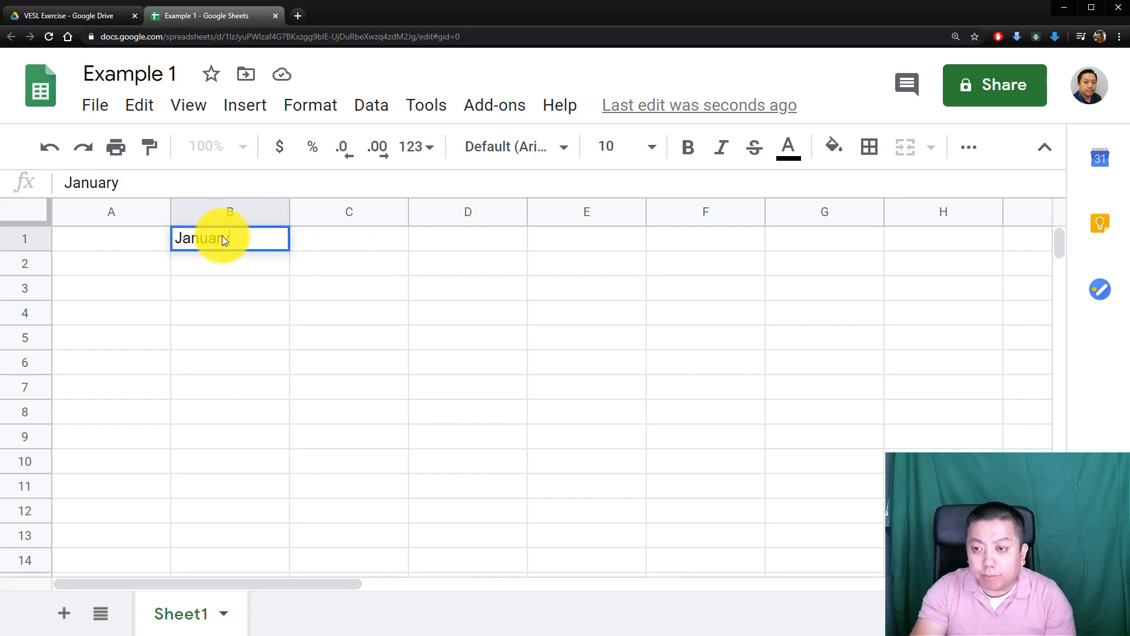
key("Return")
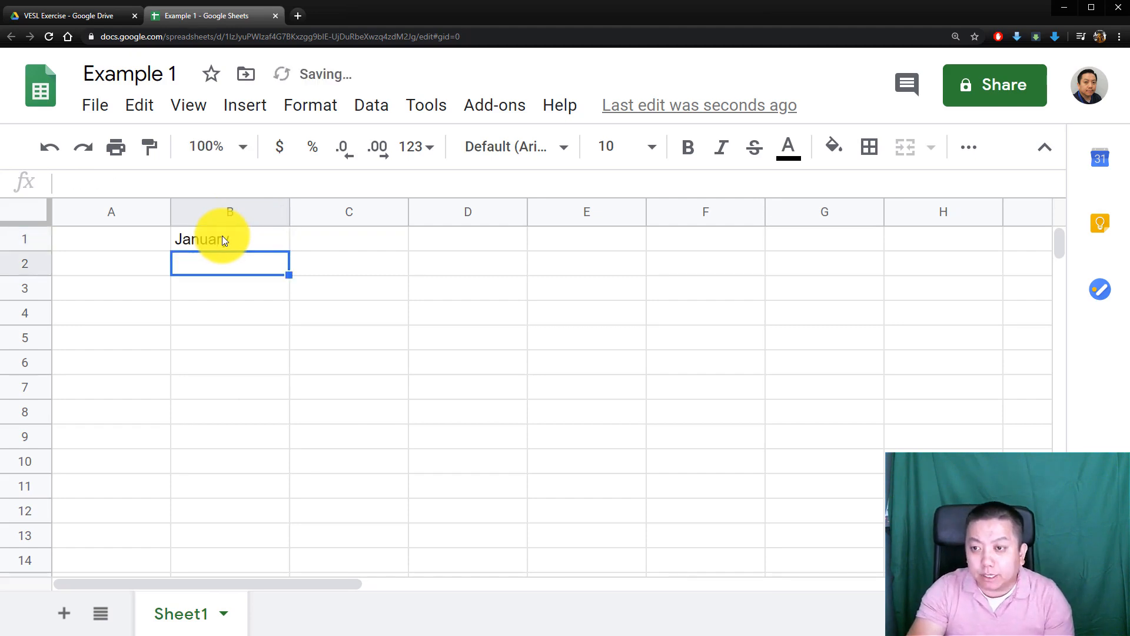
left_click(221, 236)
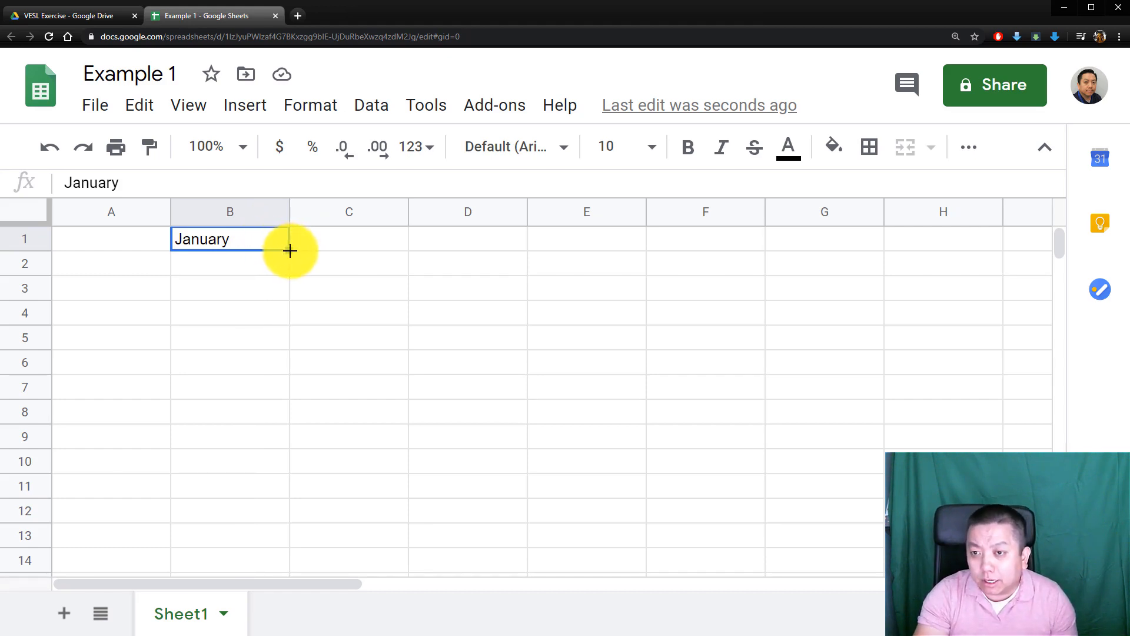
left_click_drag(289, 250, 883, 252)
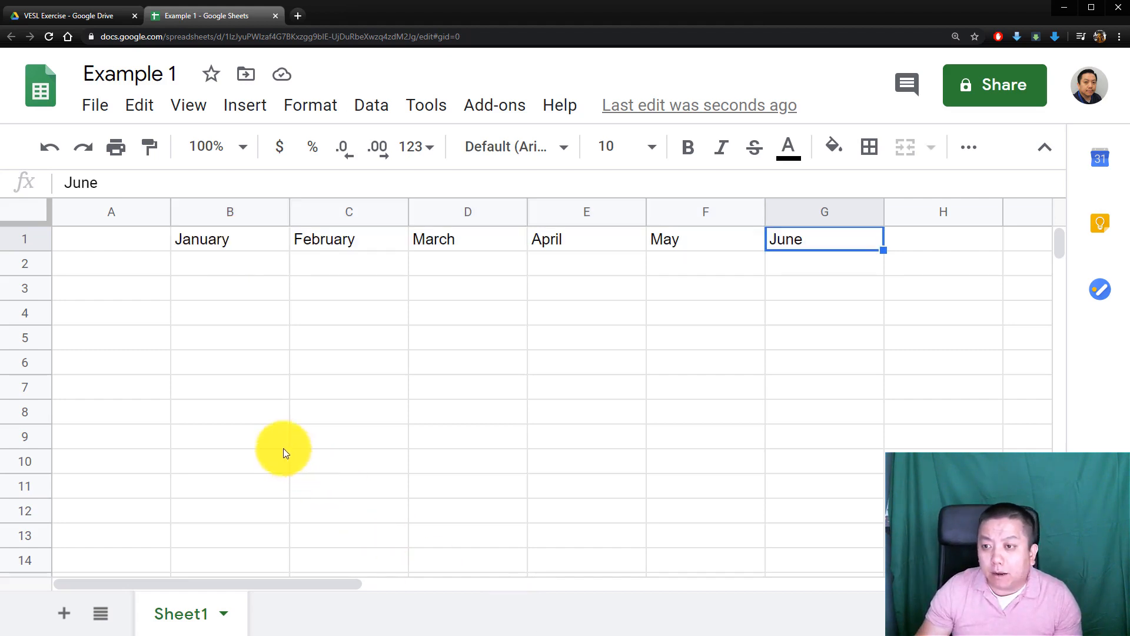
- Enter the number 1 in cell A2
left_click(135, 269)
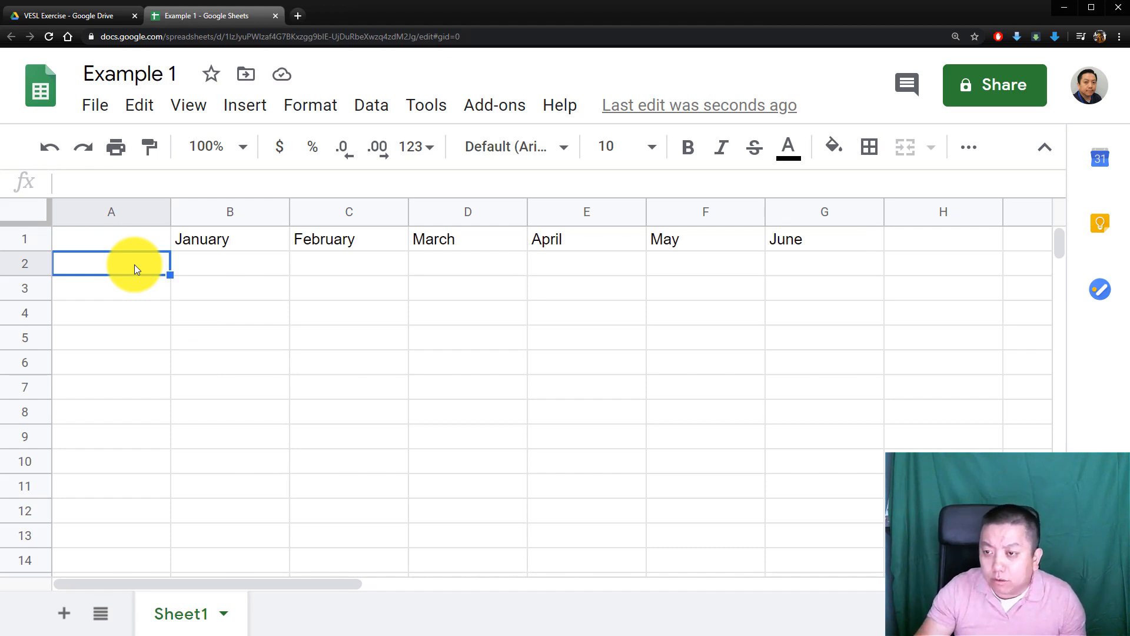
type("1")
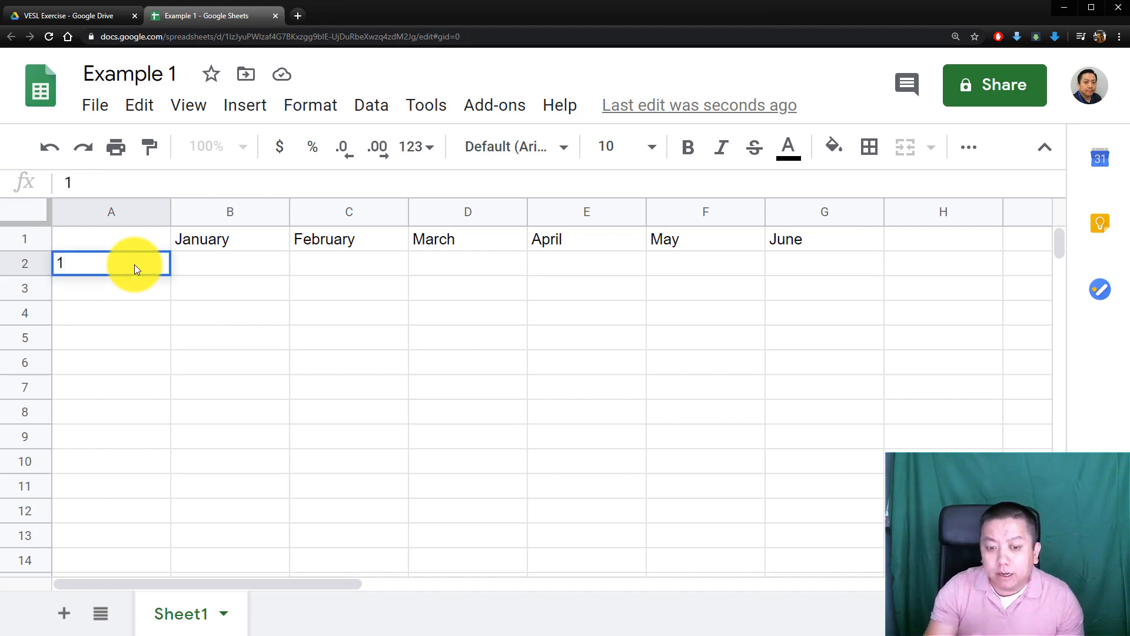
key("Return")
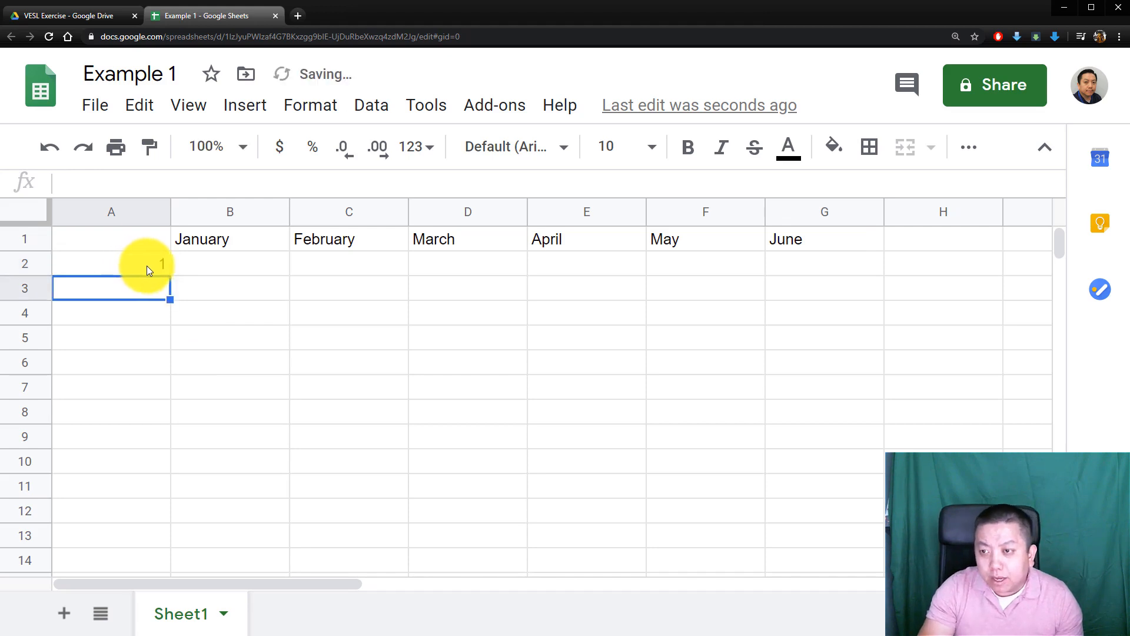
- Try to fill the number in A2 down through A10, and undo the fill
left_click(150, 266)
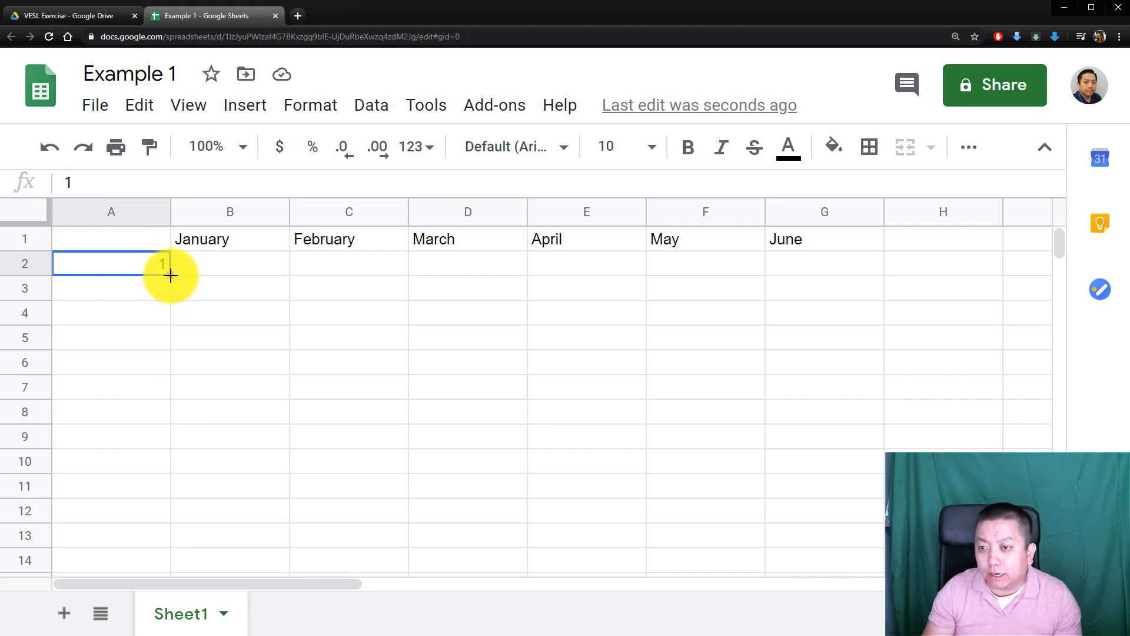
left_click_drag(171, 275, 165, 466)
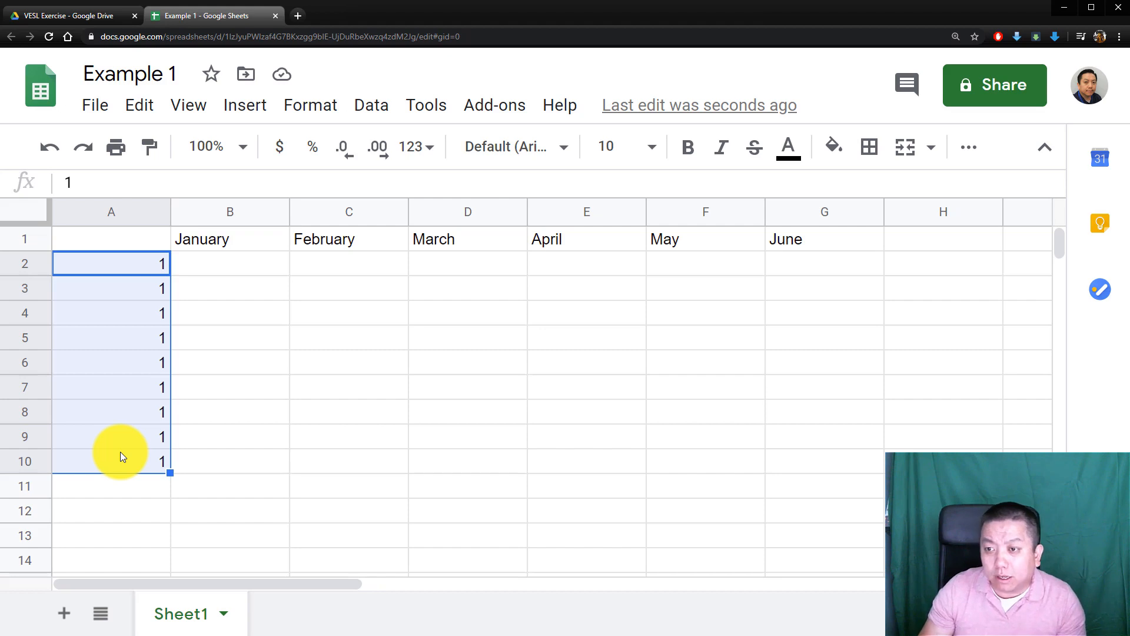
key("ctrl+z")
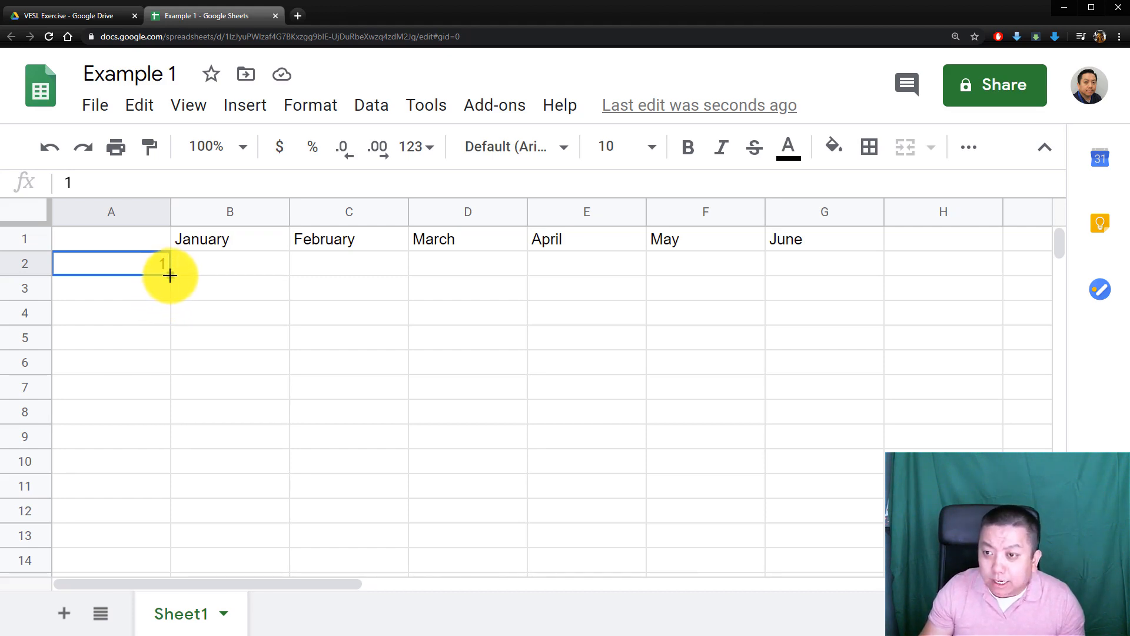
- Fill column A from A2 down to A10 as an increasing number series from 1 to 9
left_click_drag(170, 275, 164, 465)
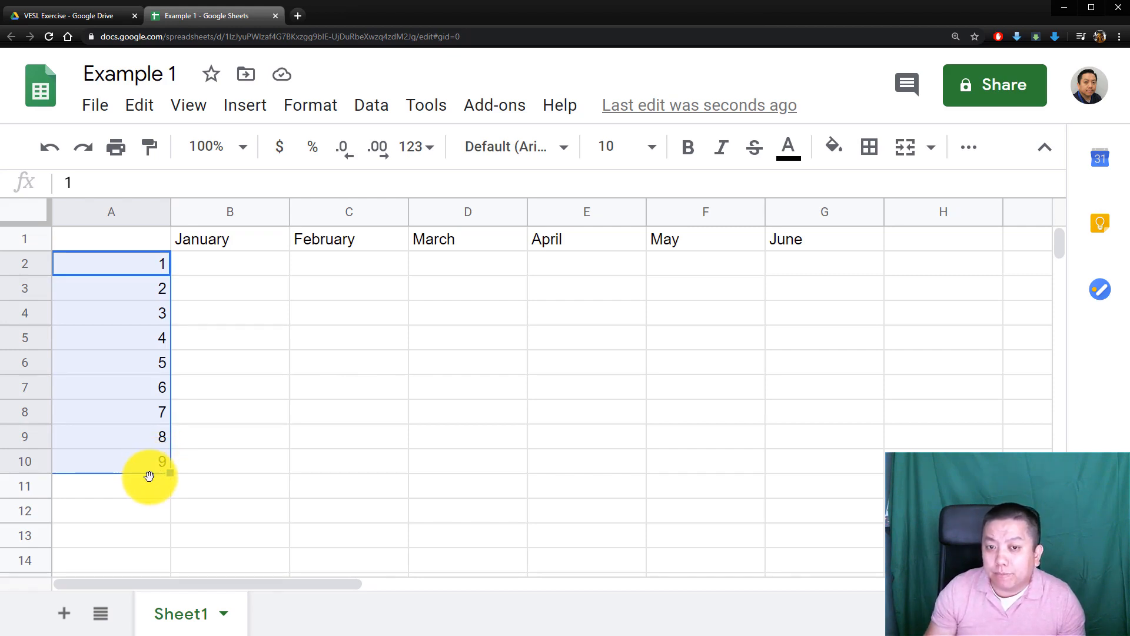
key("Right")
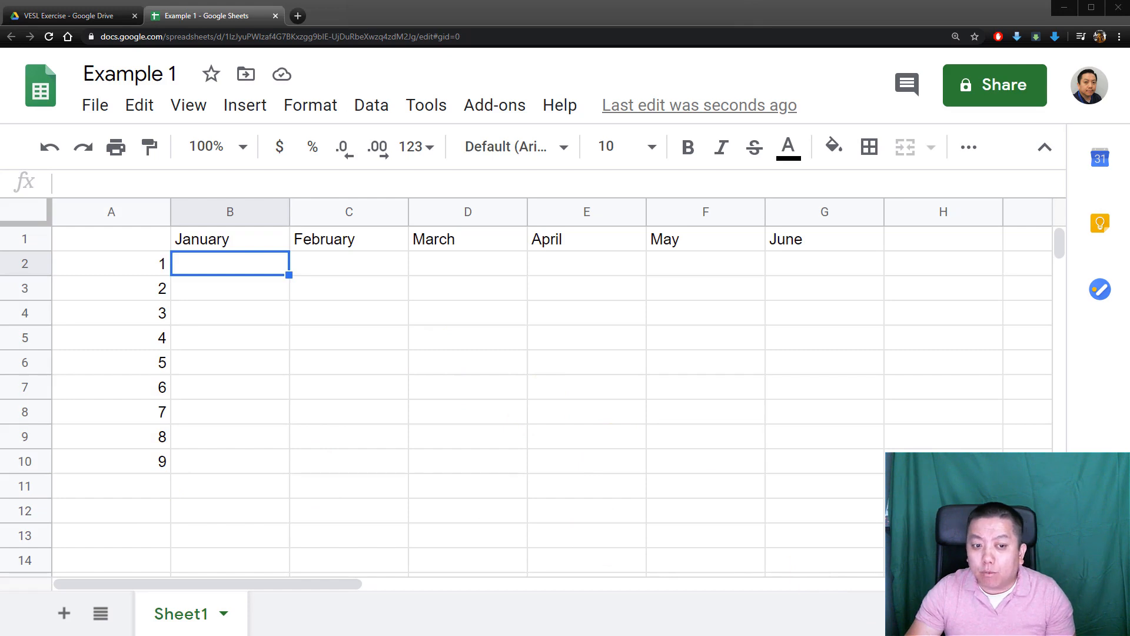
left_click(331, 300)
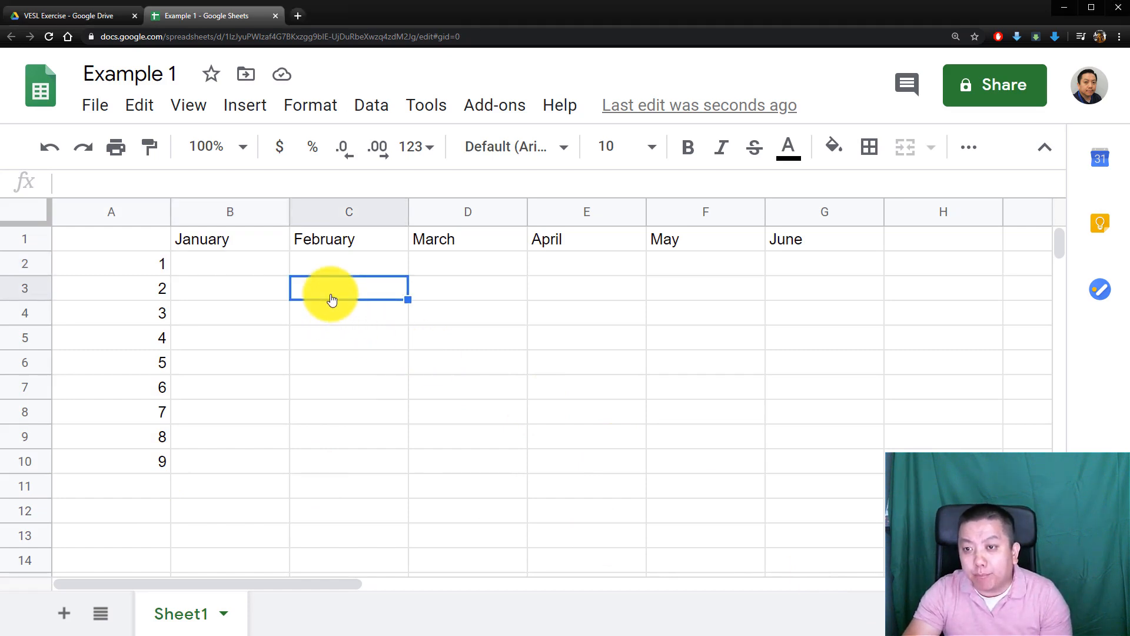
- List the shortcuts ctrl x, ctrl c and ctrl v as text in cells D5, D6 and D7
left_click(450, 335)
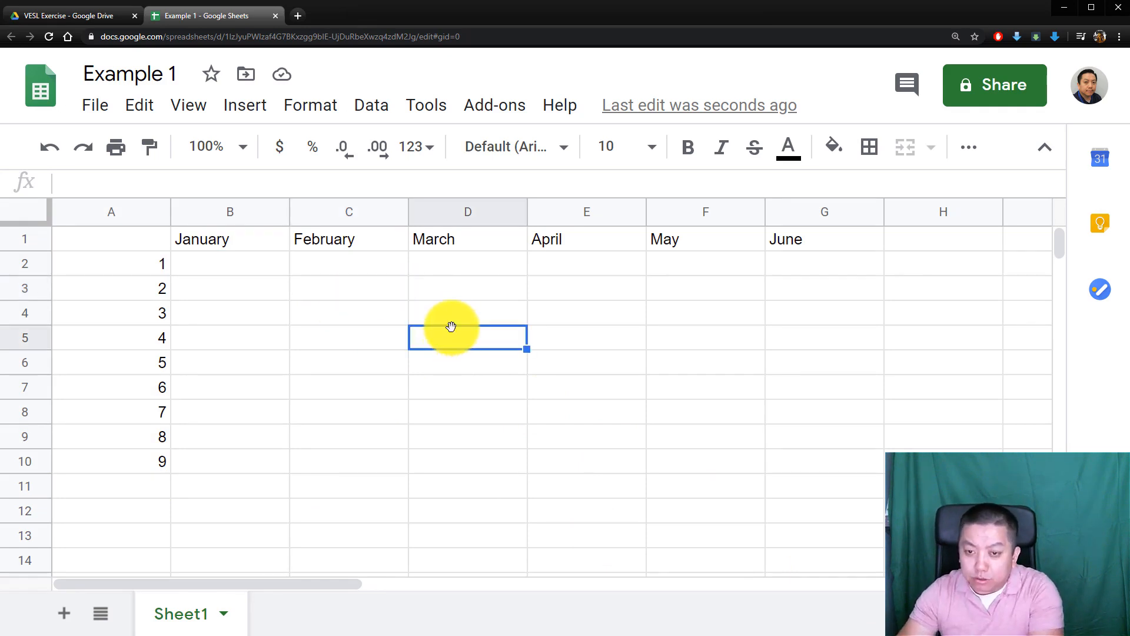
type("ctrl")
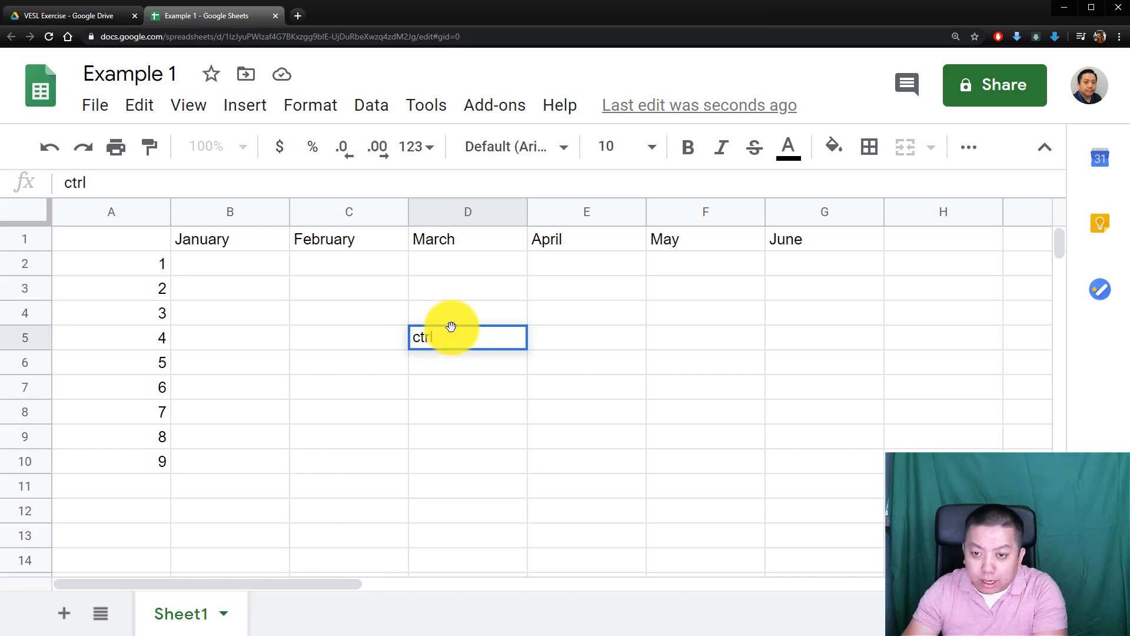
type(" x")
key("Return")
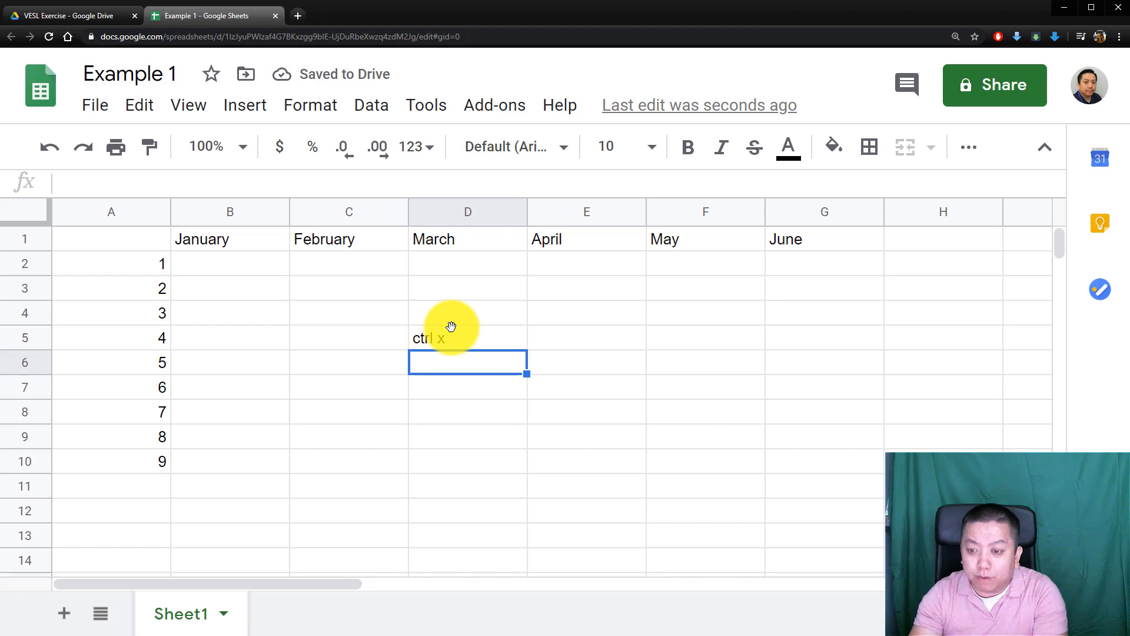
type("ctrl ")
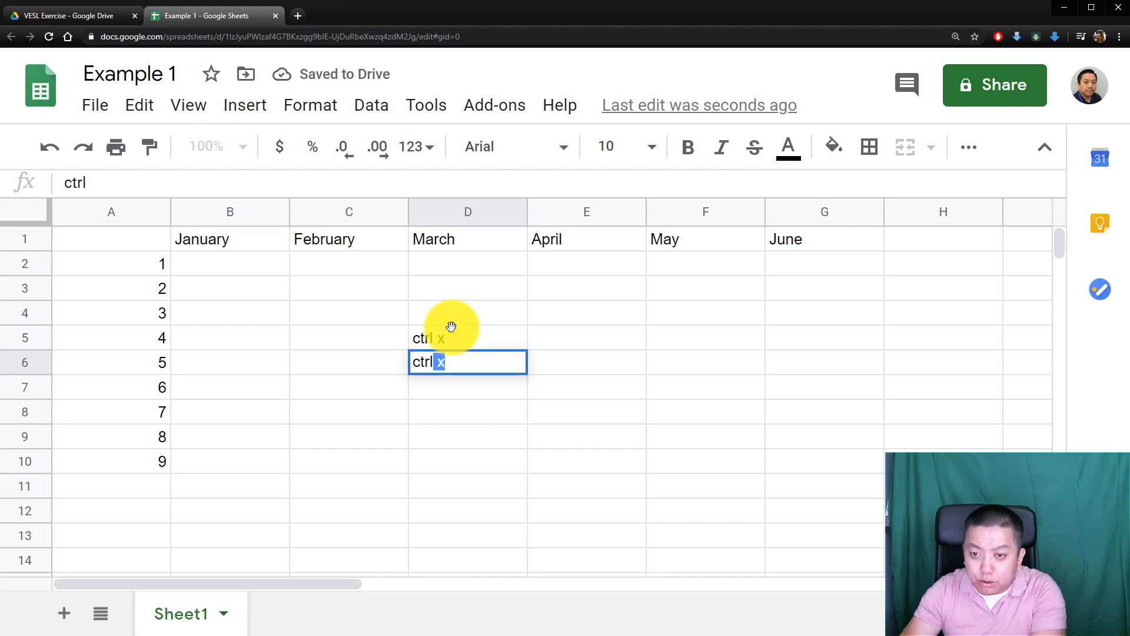
type("c")
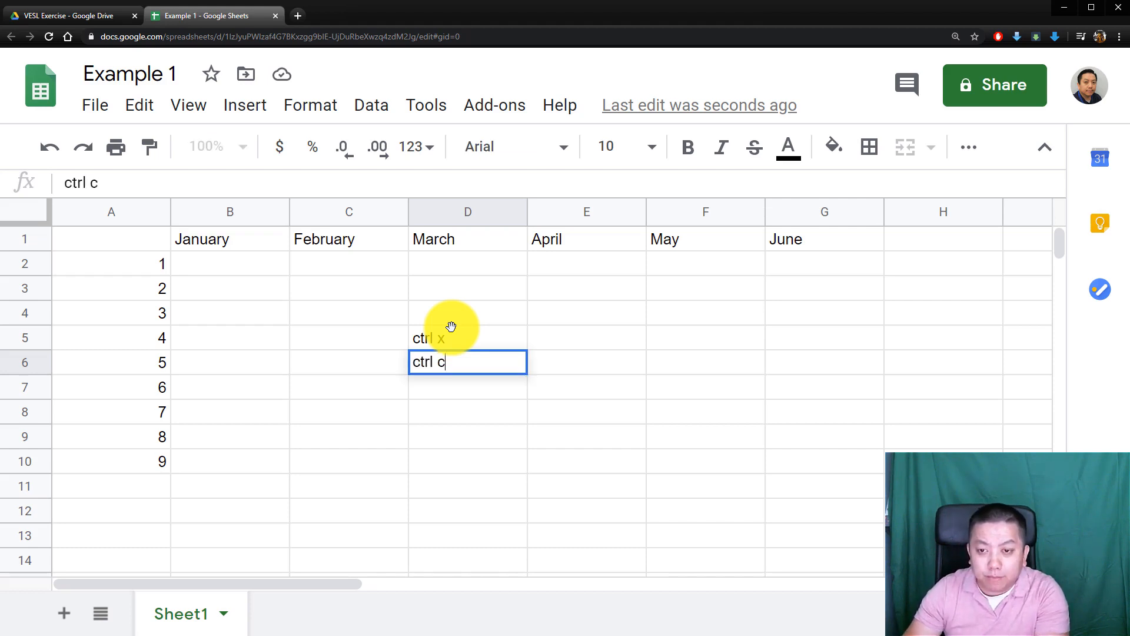
key("Return")
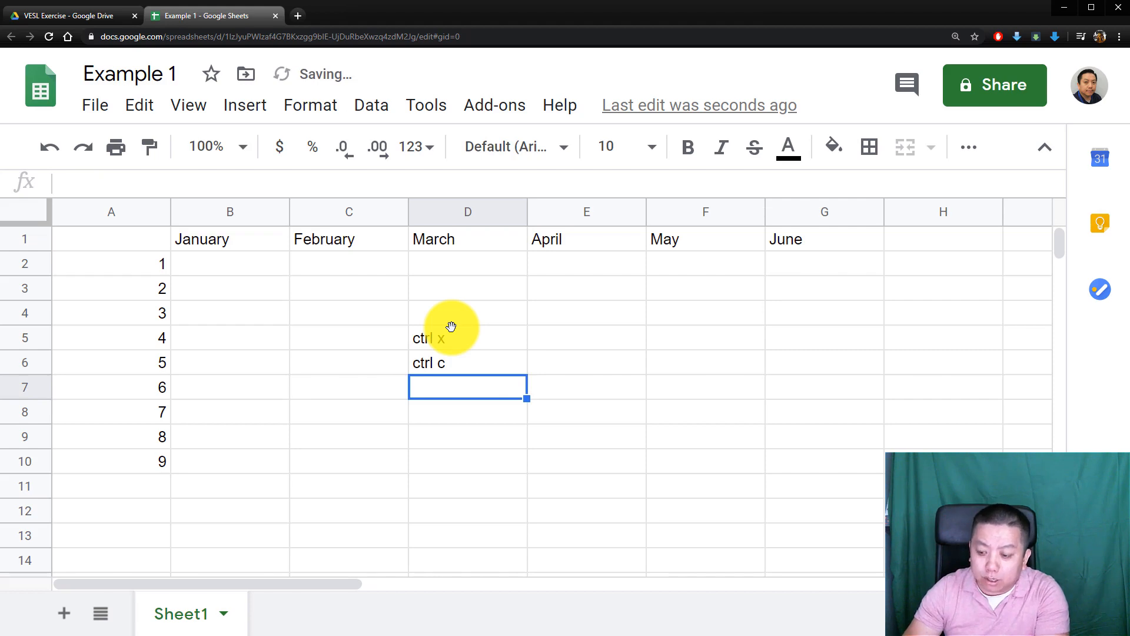
type("ctr")
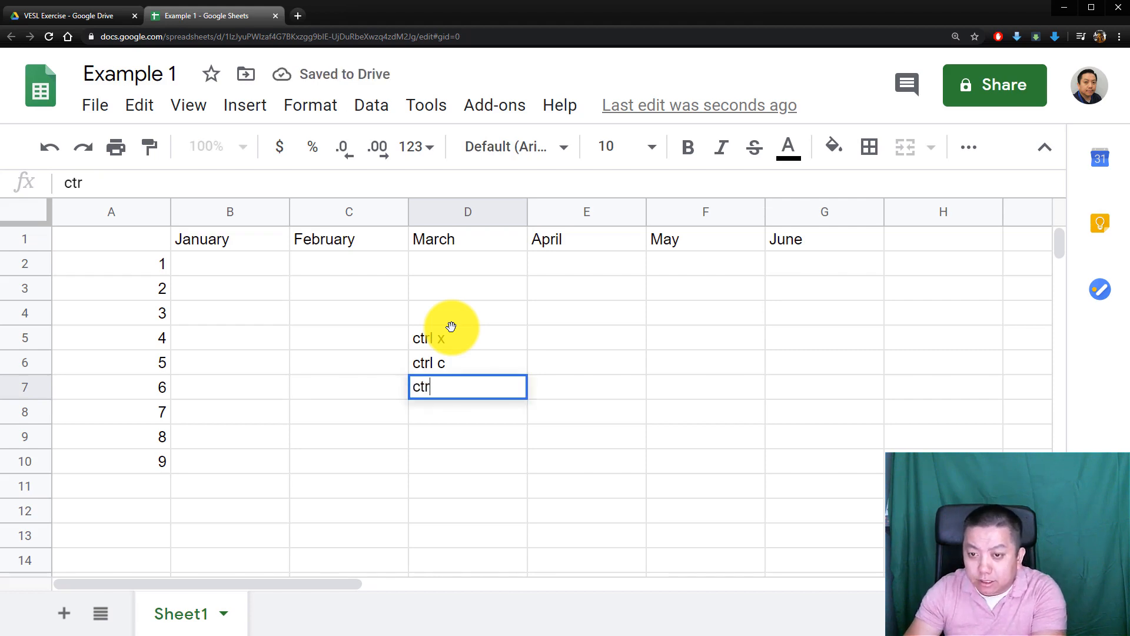
type("l v")
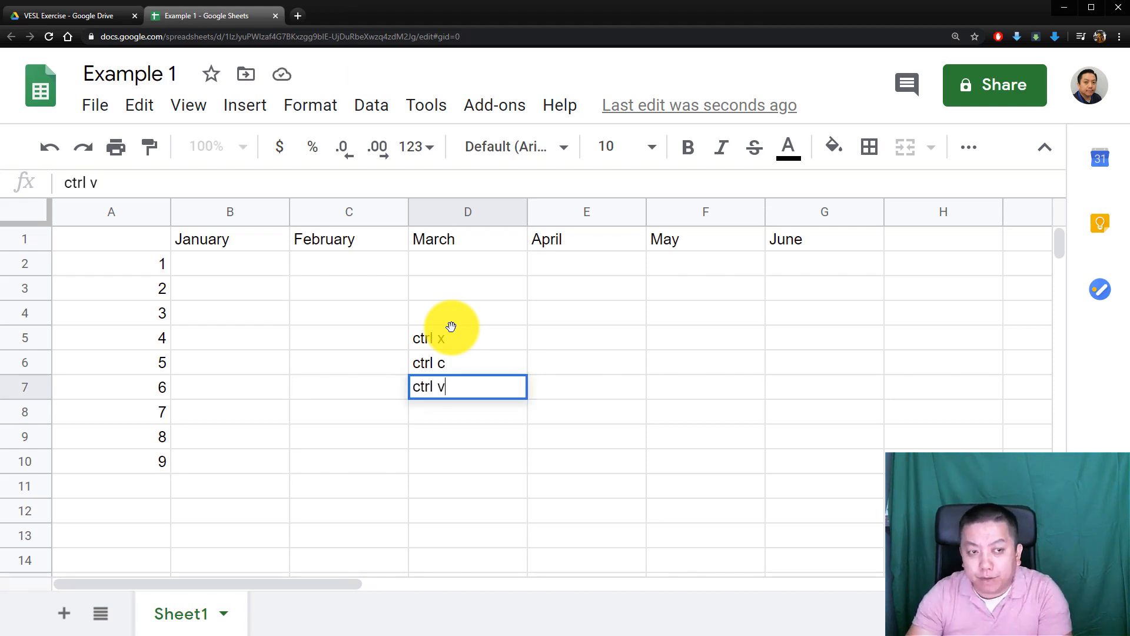
key("Return")
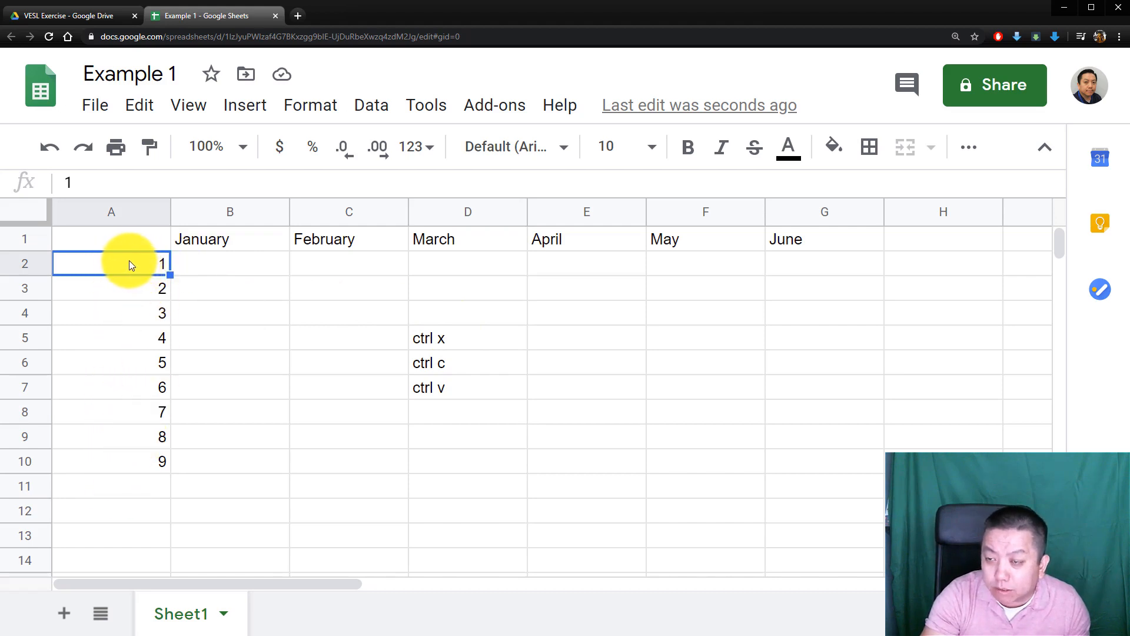
- Copy the numbers 1 to 9 from A2:A10 into column B starting at B2, and undo the paste
left_click_drag(129, 264, 128, 464)
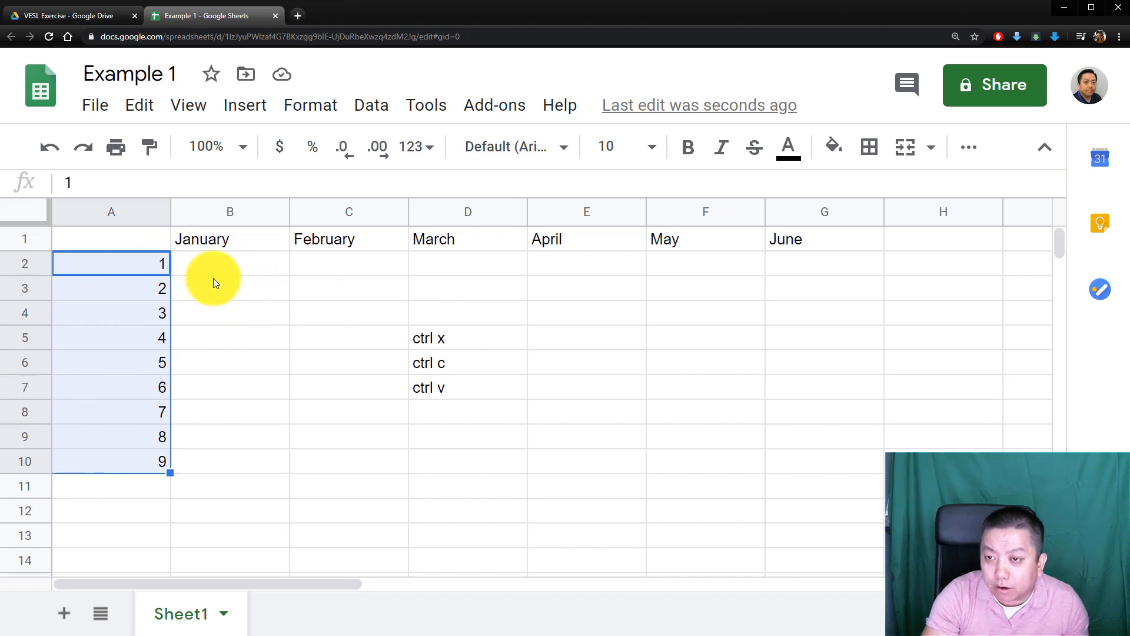
left_click(133, 272)
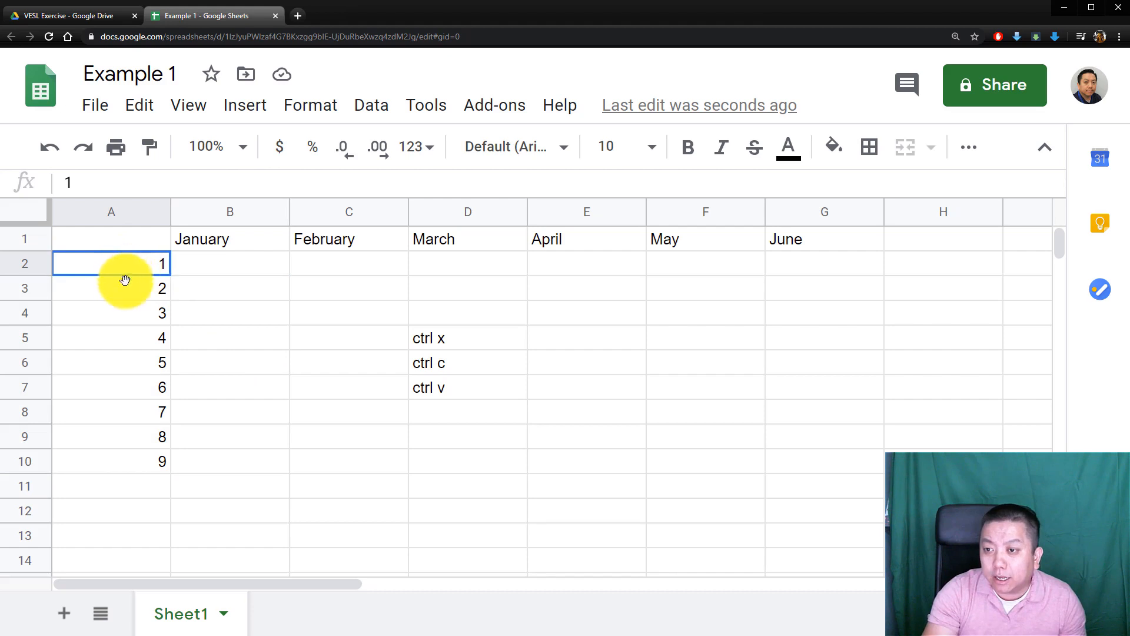
left_click_drag(126, 270, 125, 459)
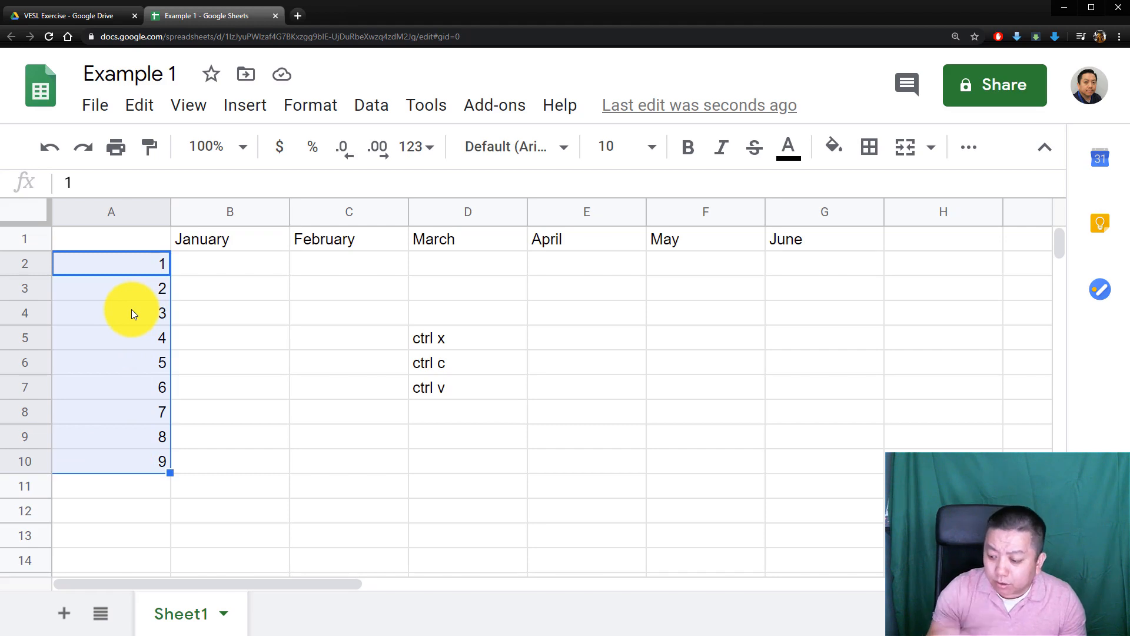
key("ctrl+c")
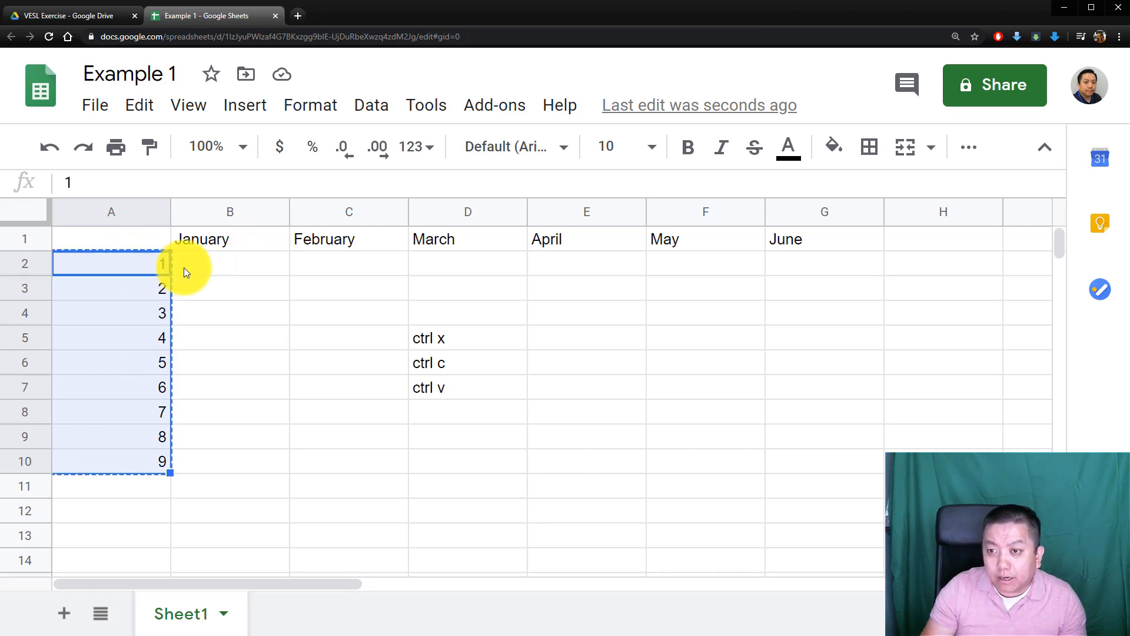
left_click(241, 264)
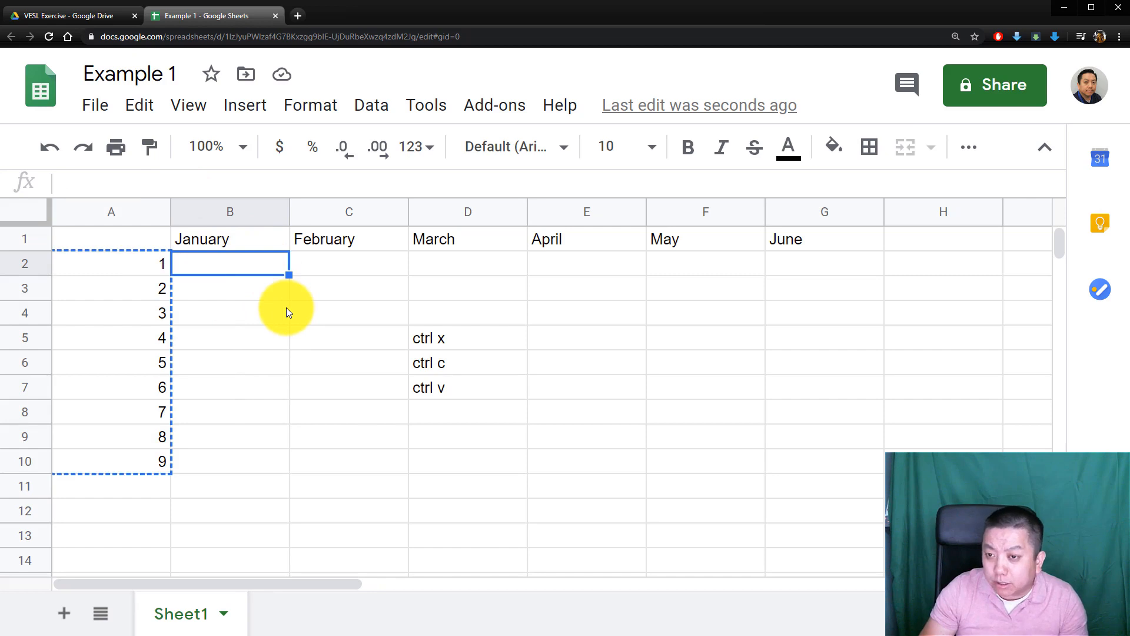
key("ctrl+v")
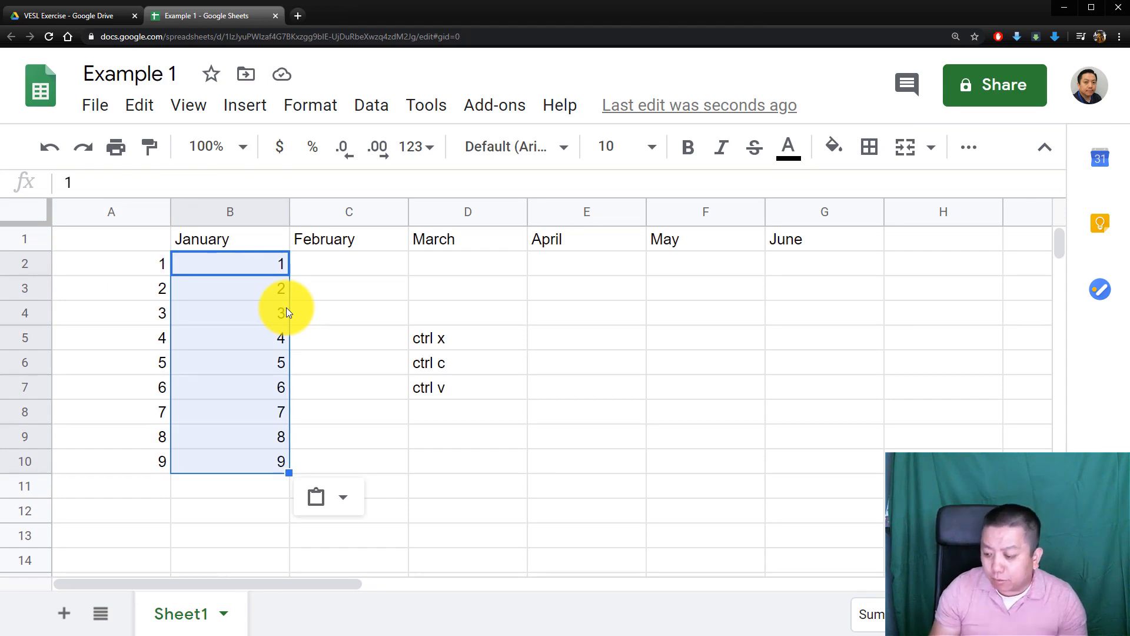
key("ctrl+z")
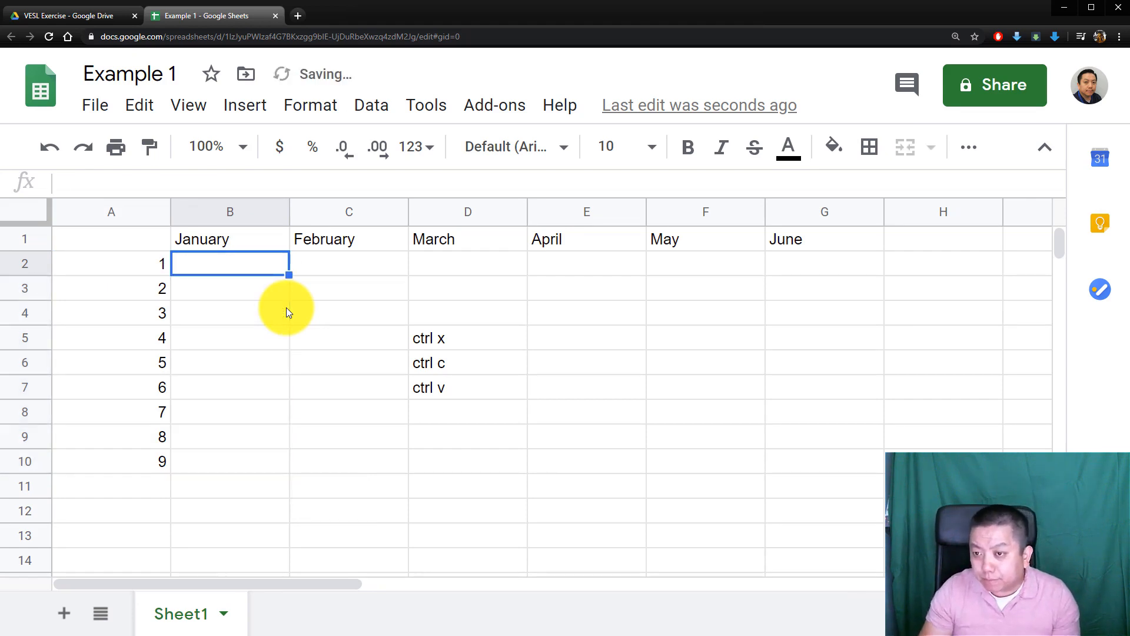
- Cut the numbers in A2:A10 and paste them into column B starting at B2, and undo the move
left_click(130, 271)
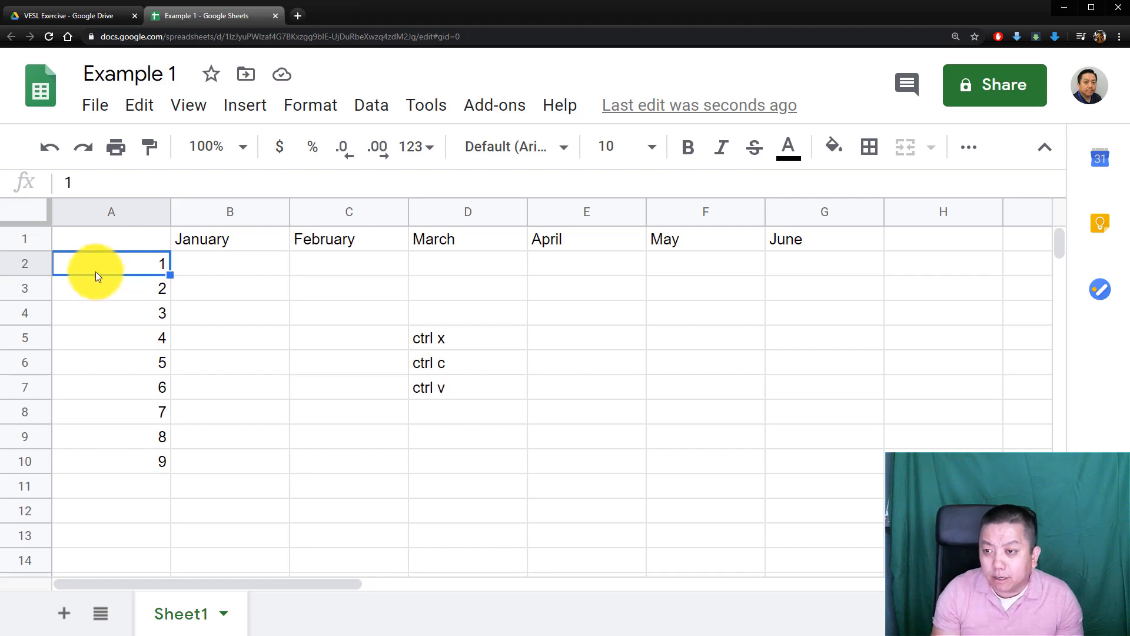
left_click_drag(121, 260, 121, 463)
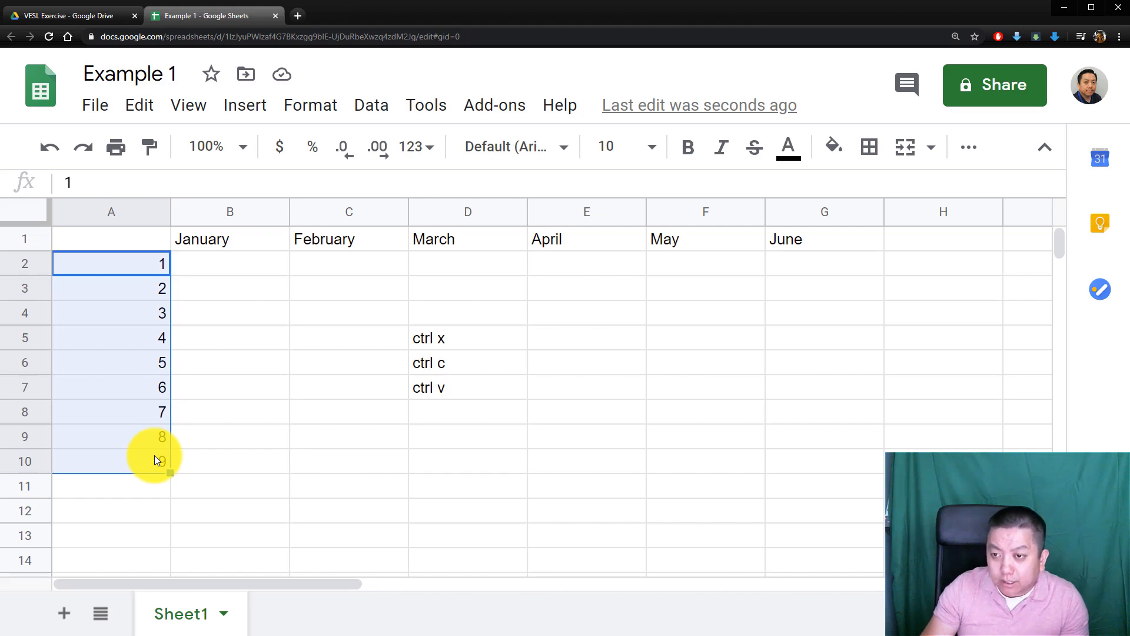
key("ctrl+c")
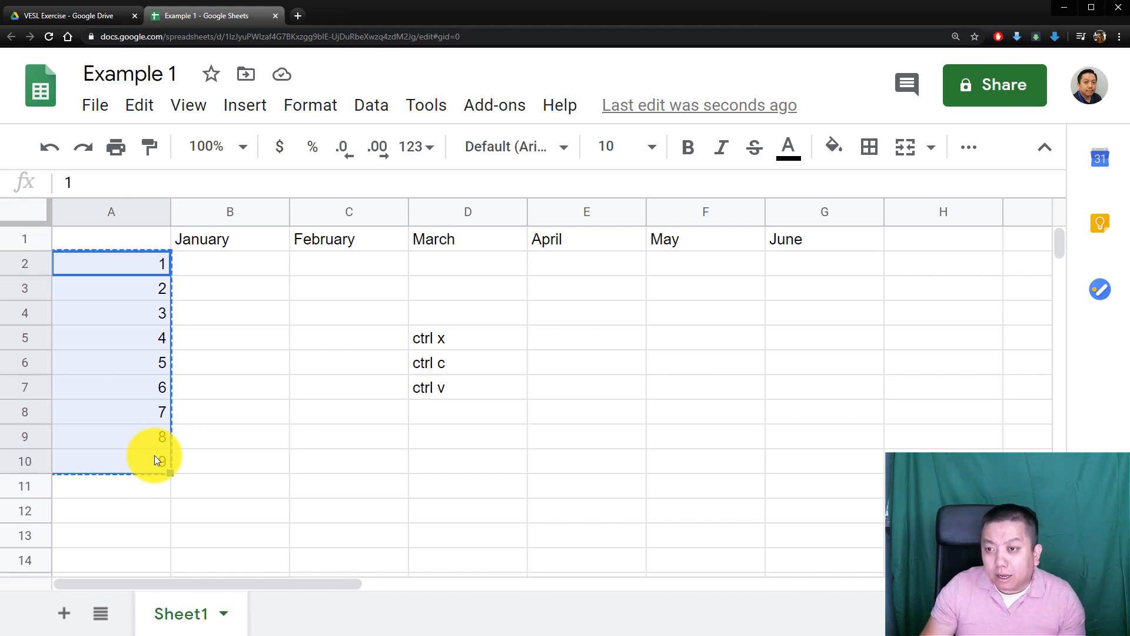
left_click(243, 269)
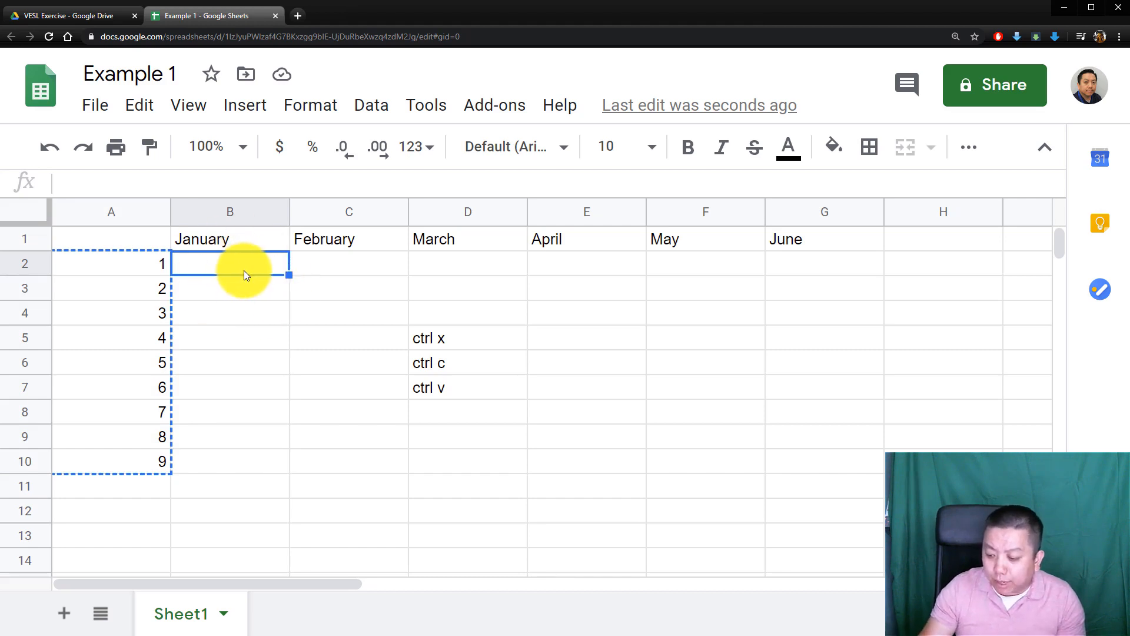
key("ctrl+v")
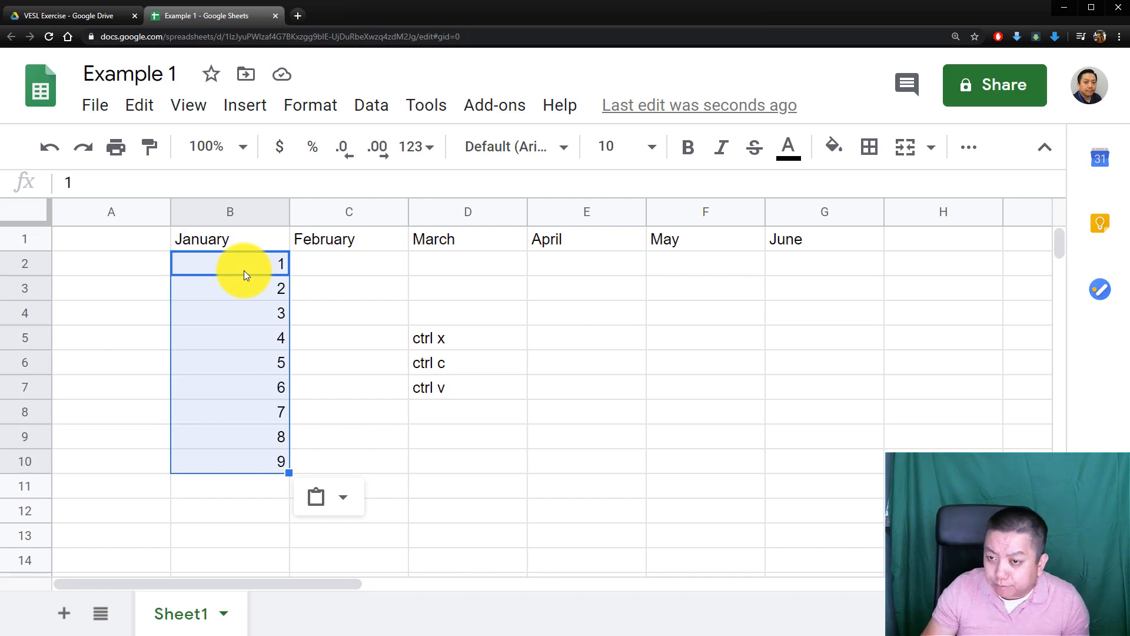
key("ctrl+z")
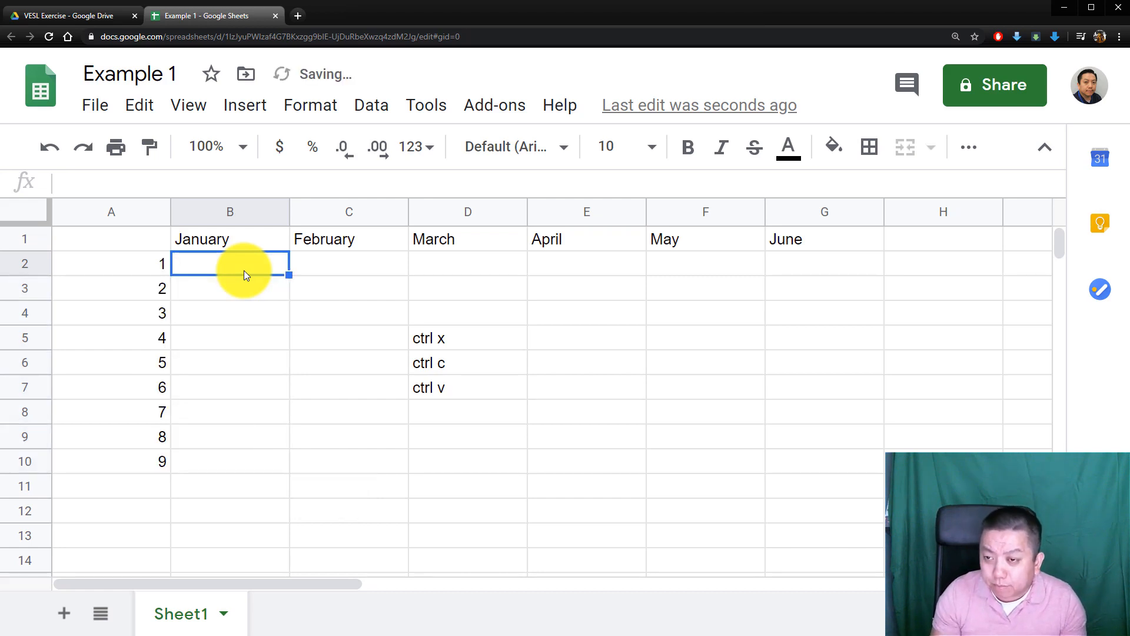
- Move the block of numbers from A2:A10 directly to C2:C10 under February
left_click(121, 267)
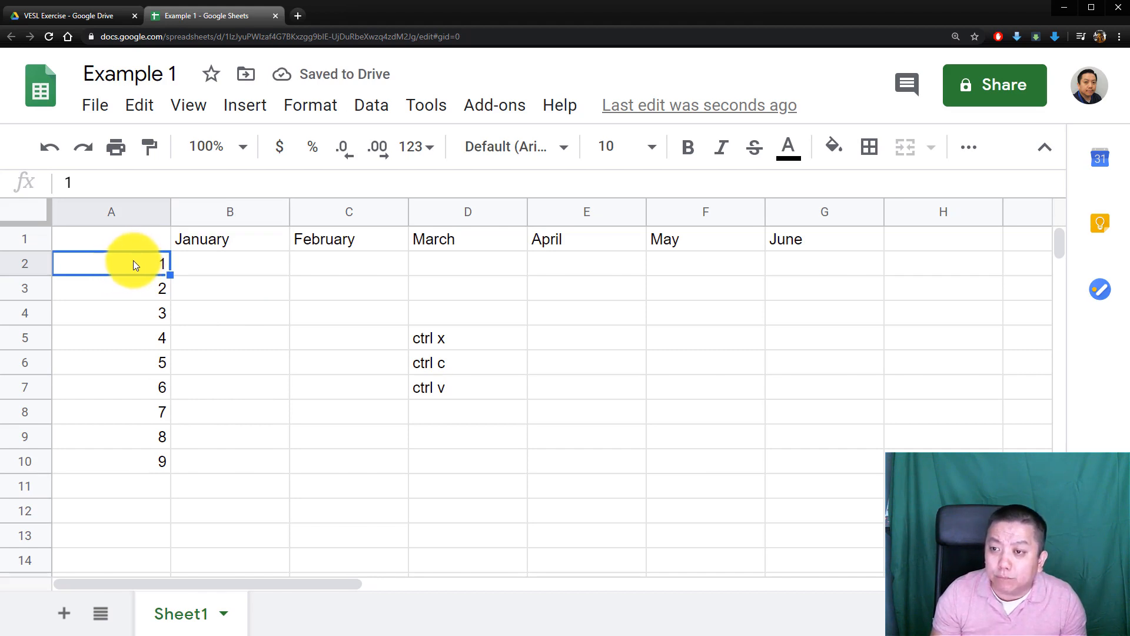
left_click_drag(109, 262, 110, 461)
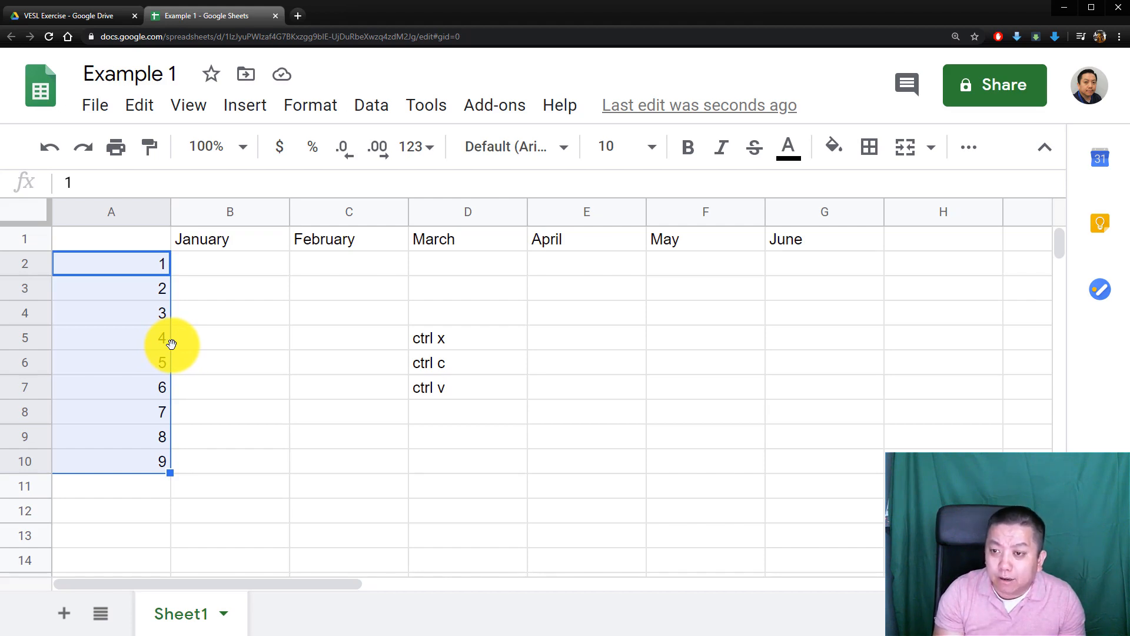
key("ctrl+c")
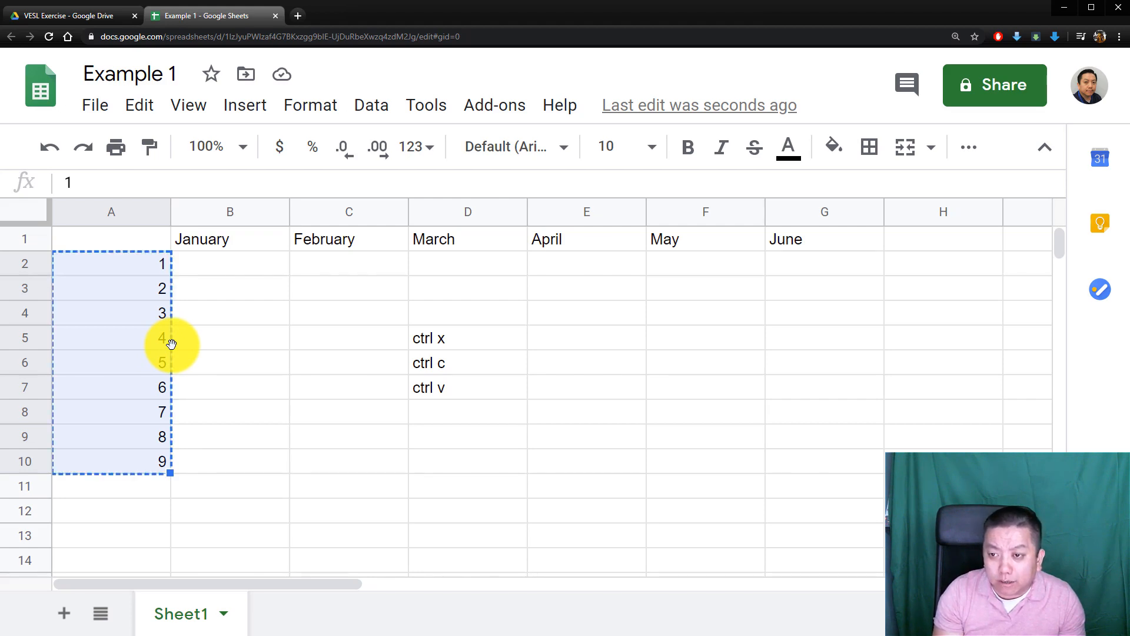
left_click_drag(171, 343, 259, 366)
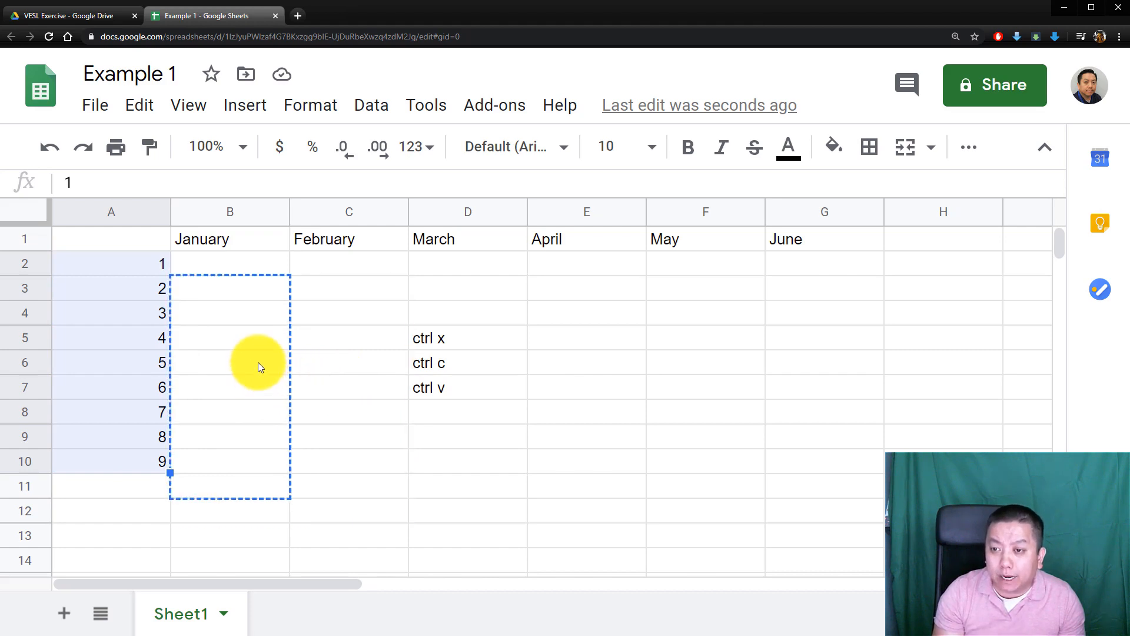
left_click_drag(258, 365, 333, 351)
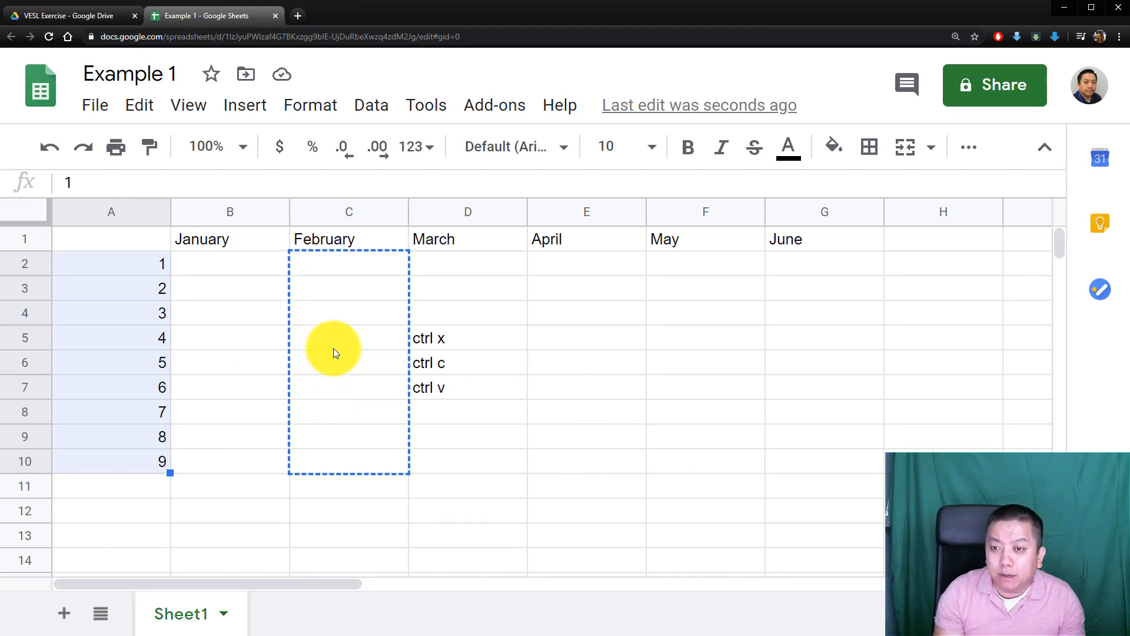
left_click_drag(333, 352, 333, 352)
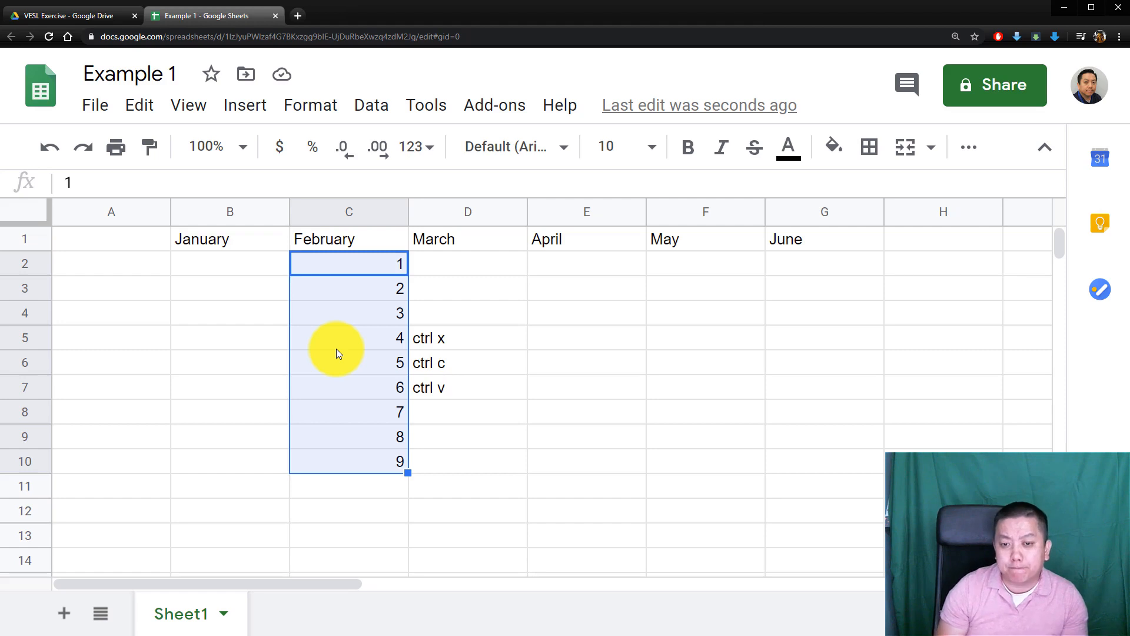
- Narrow column A to less than half its width and widen column B to about three times its width
left_click(229, 313)
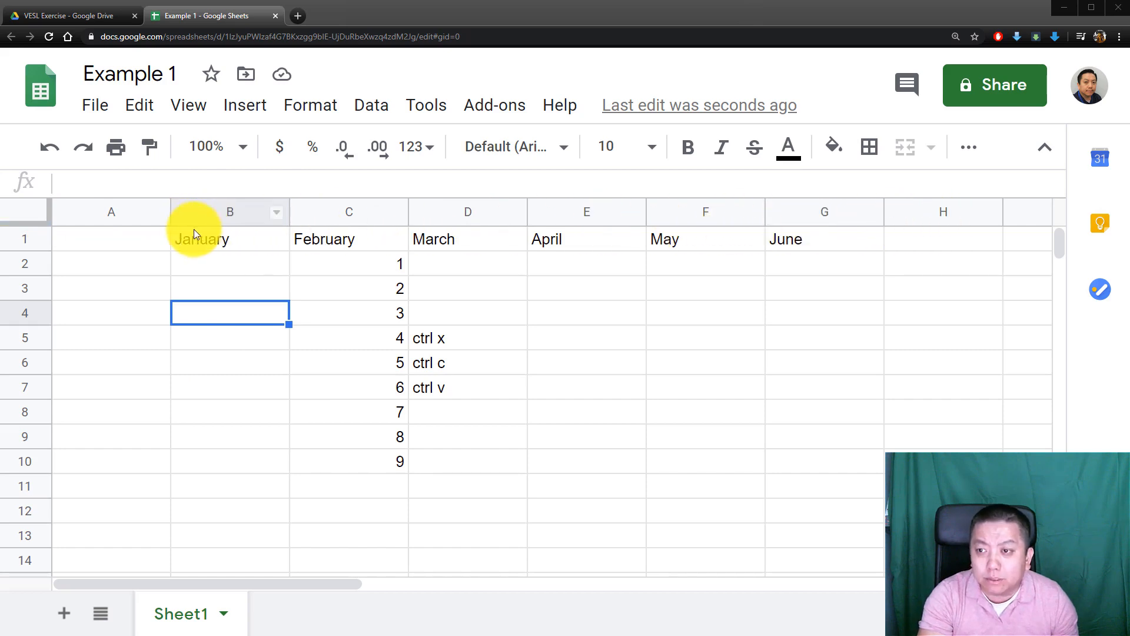
left_click(128, 213)
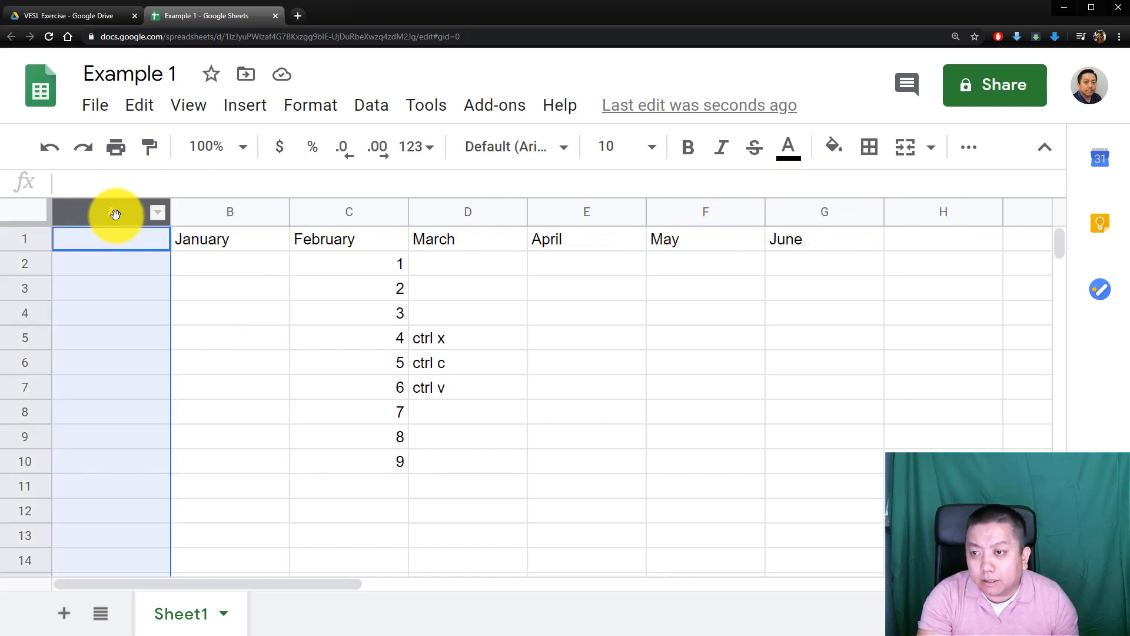
left_click(123, 247)
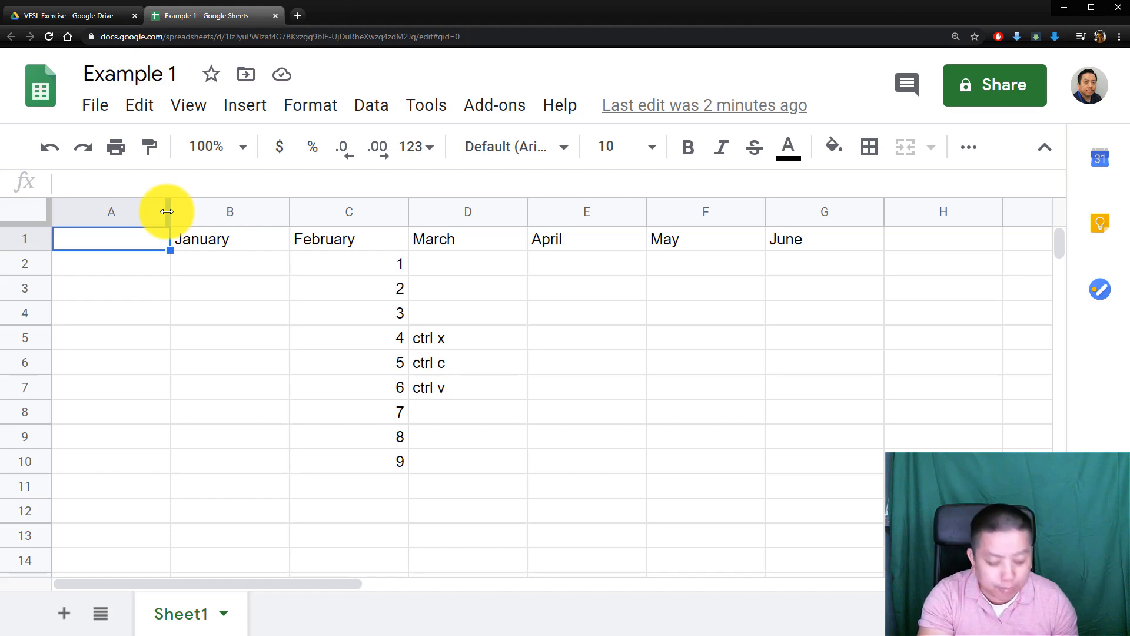
left_click_drag(167, 211, 92, 212)
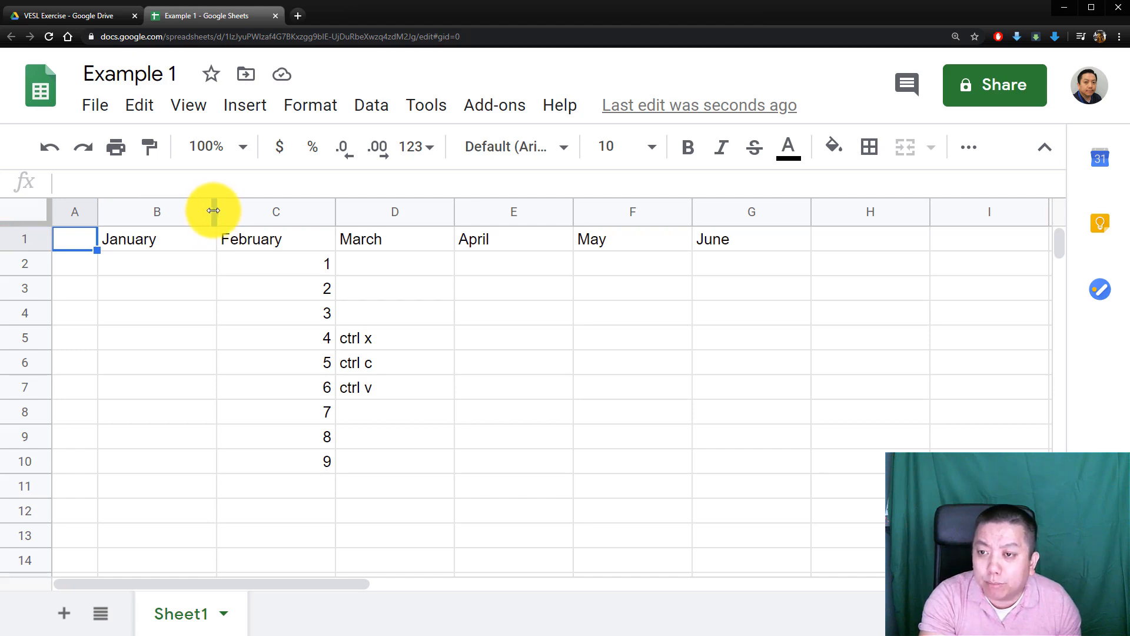
left_click_drag(213, 210, 457, 212)
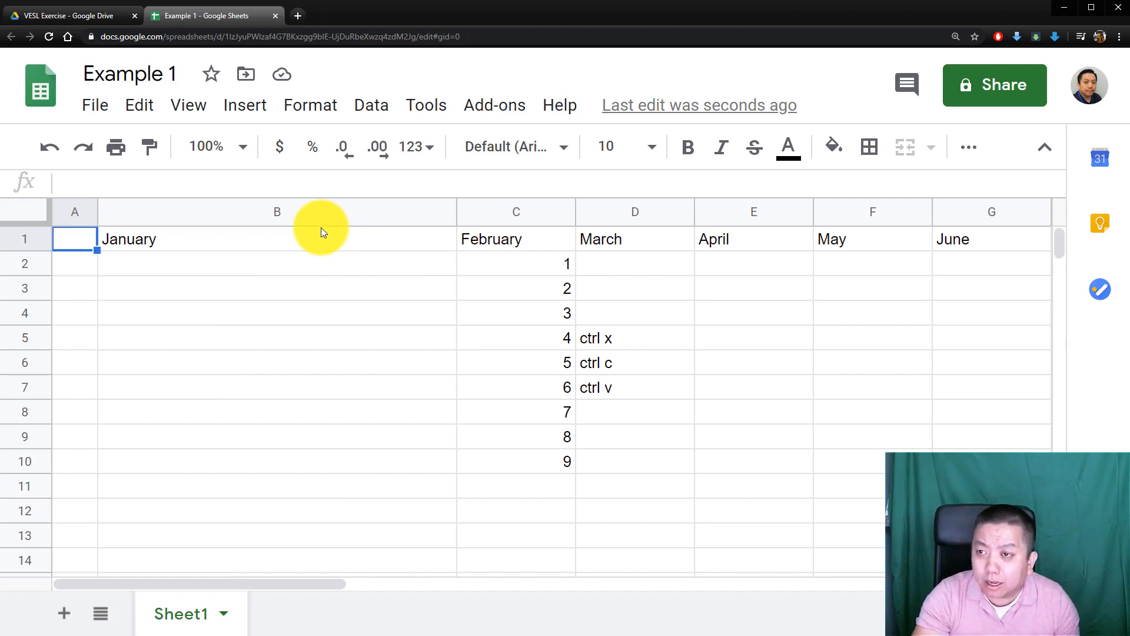
left_click(70, 211)
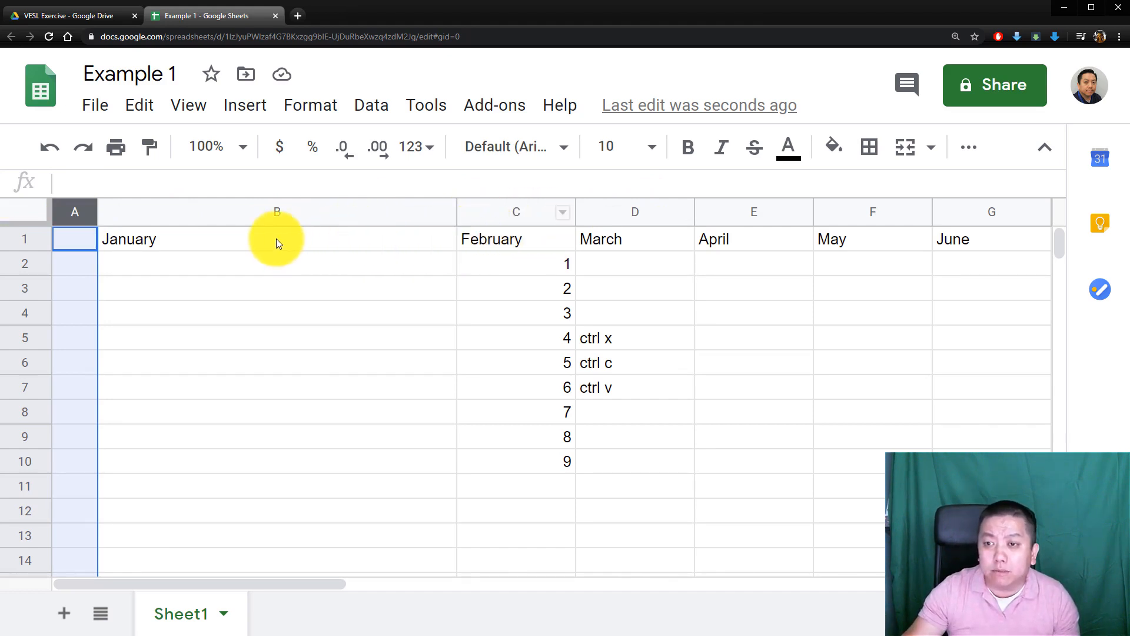
left_click_drag(72, 215, 631, 220)
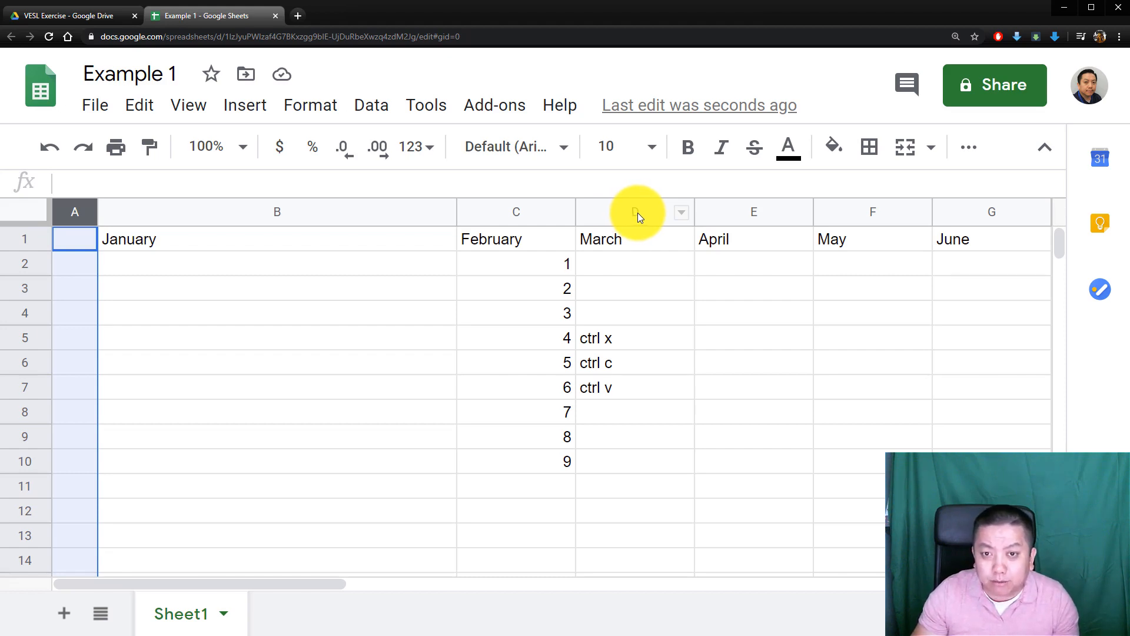
left_click(637, 213, "shift")
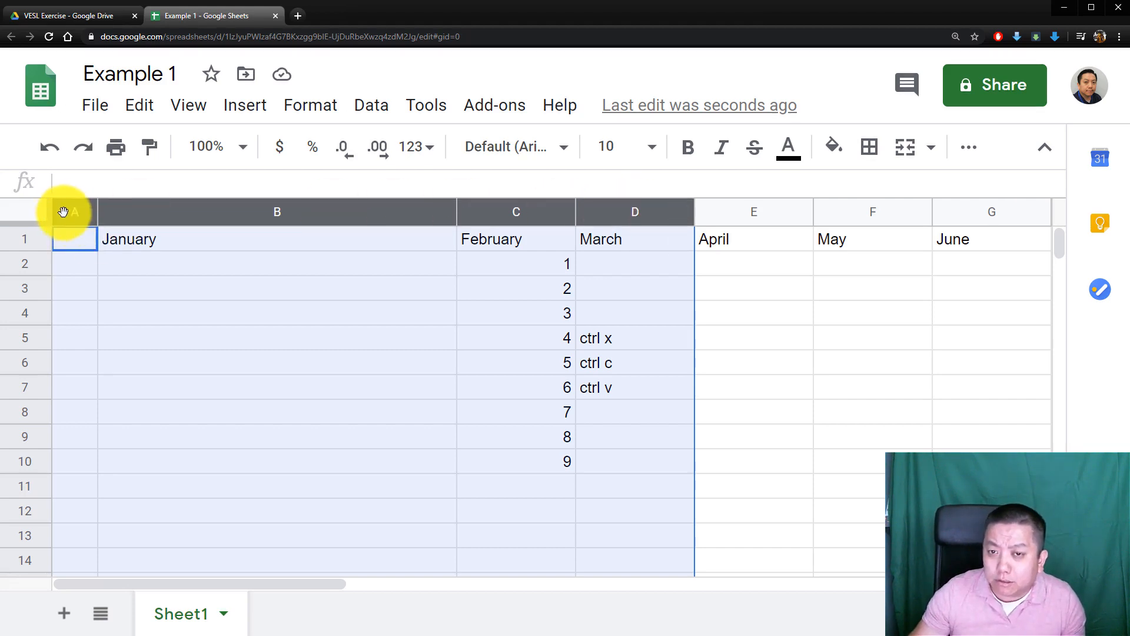
left_click_drag(64, 210, 88, 230)
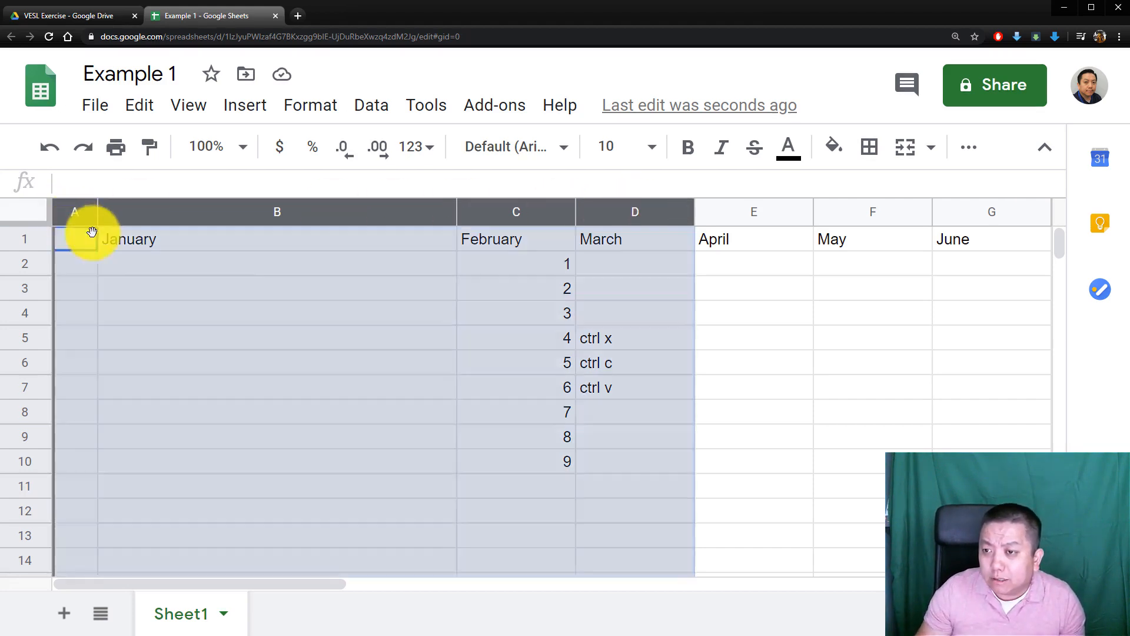
left_click(671, 263)
- Resize columns A through D together to one equal width, about three quarters of the default column width
left_click(75, 213)
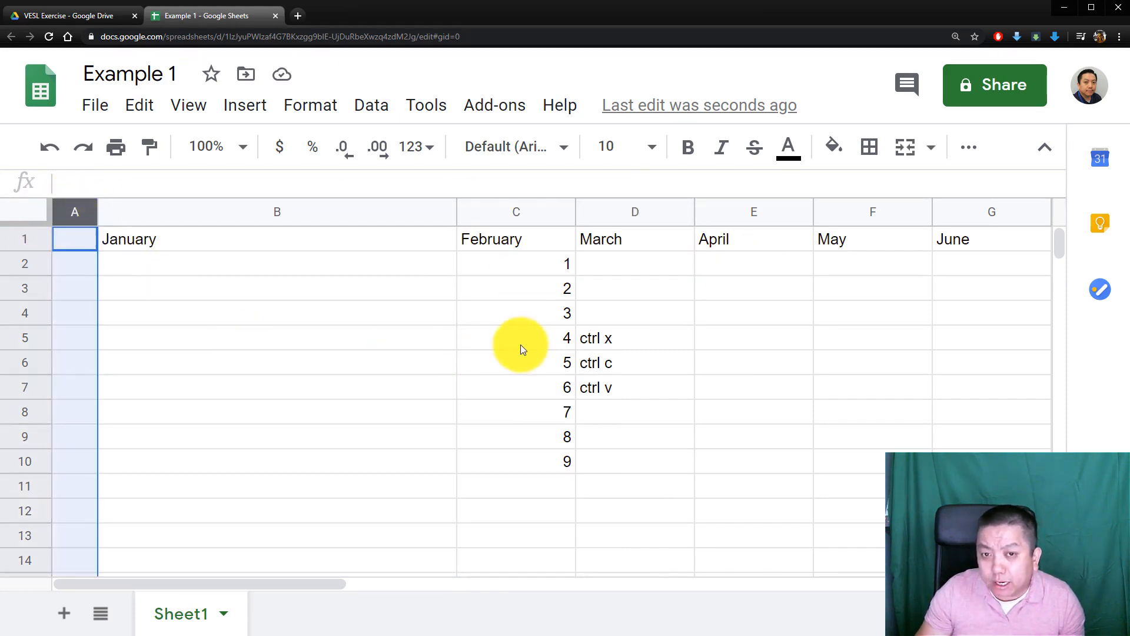
left_click(642, 213, "shift")
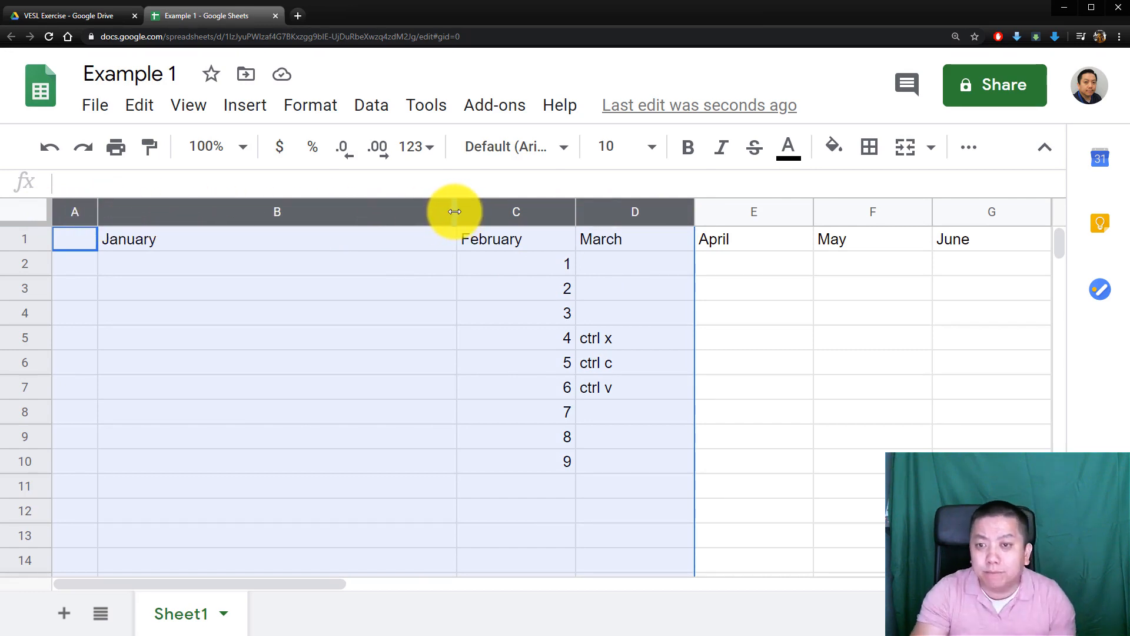
left_click_drag(454, 211, 370, 212)
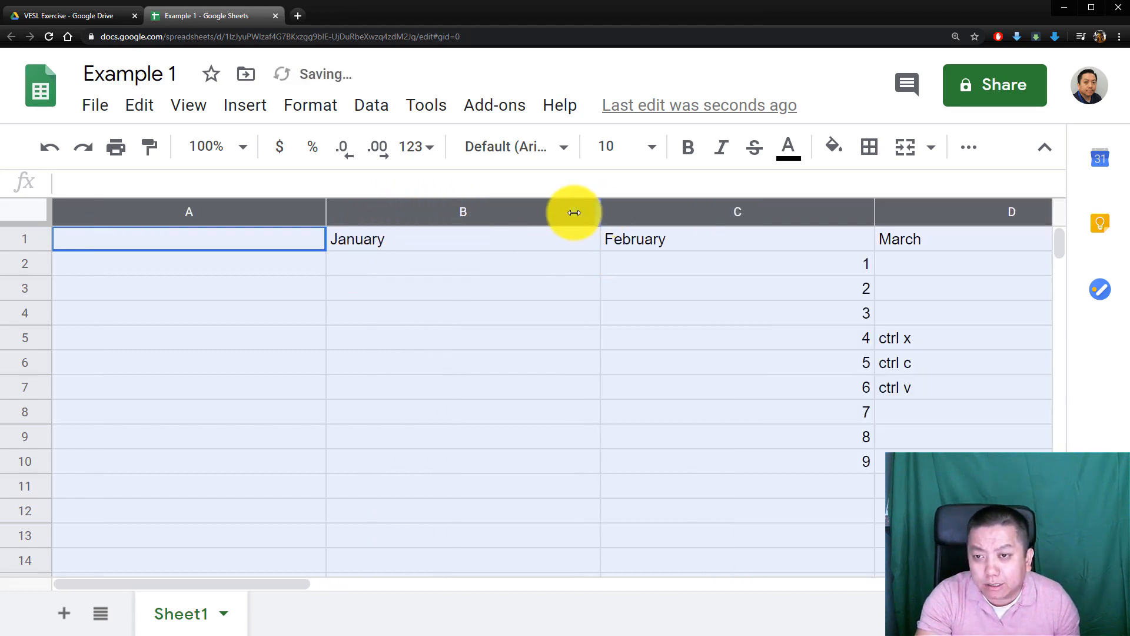
left_click_drag(574, 212, 447, 213)
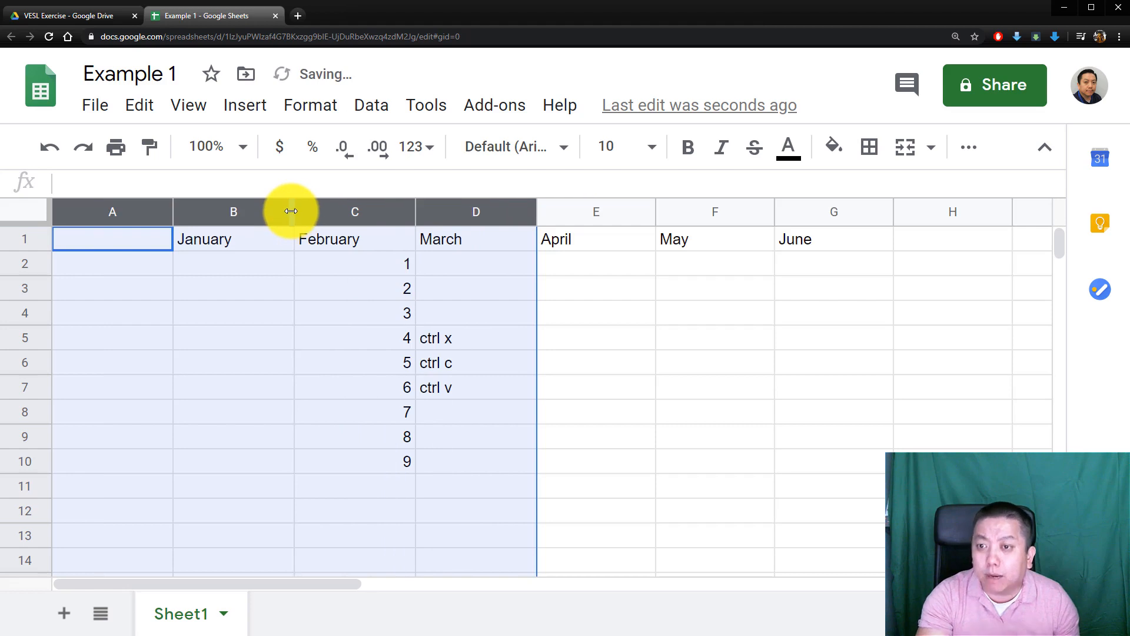
left_click_drag(291, 211, 236, 213)
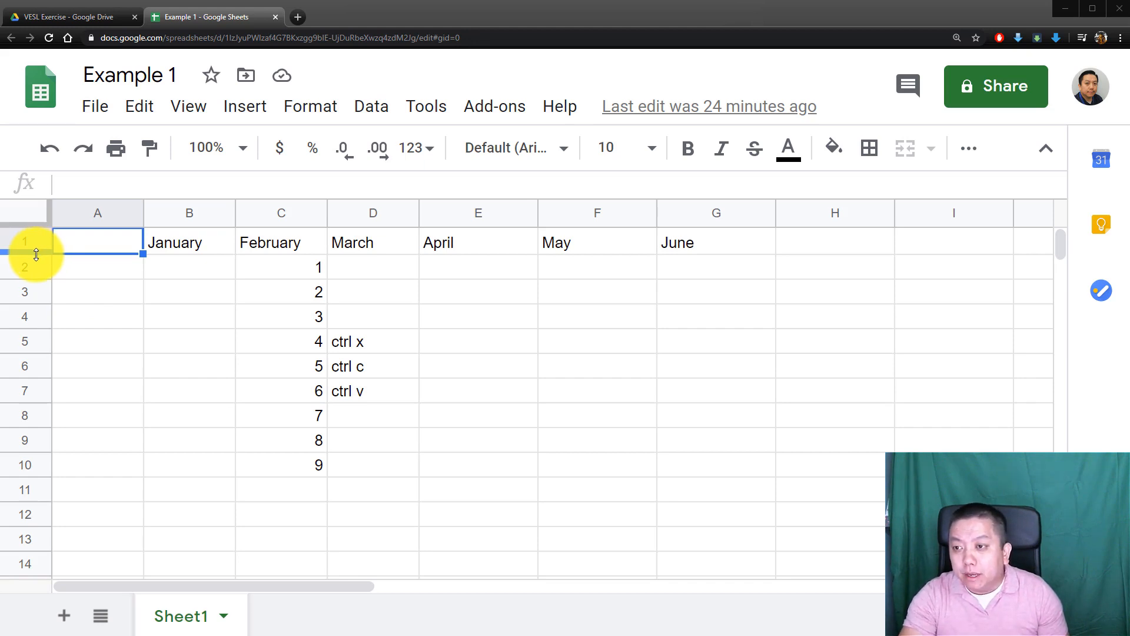
- Increase the height of row 1 to about four times the default and select the entire row
left_click_drag(36, 255, 37, 334)
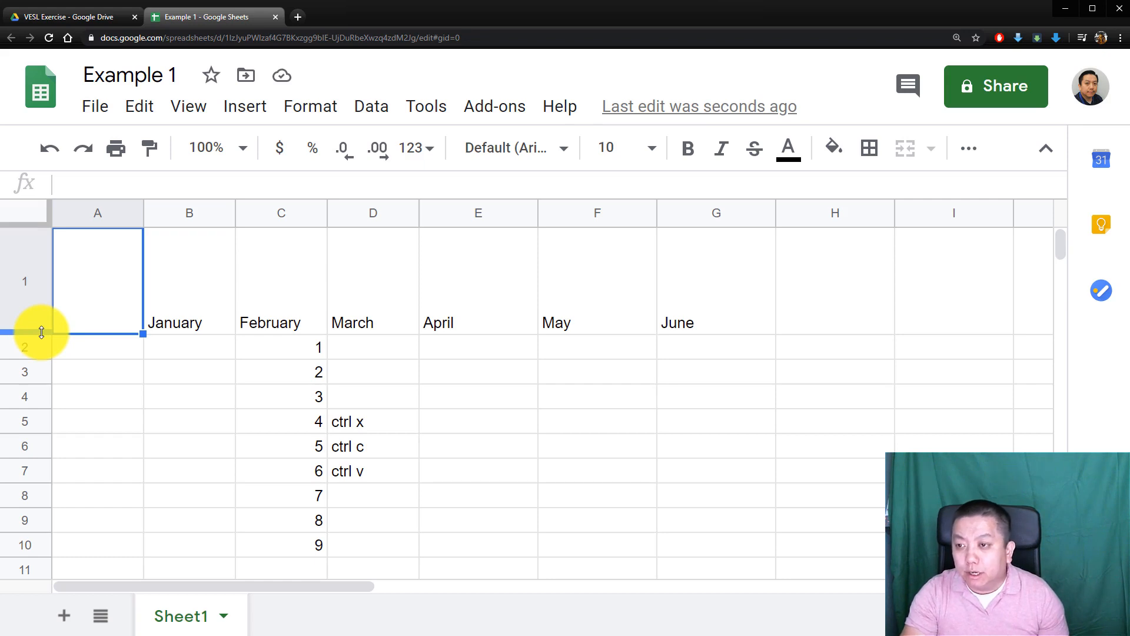
left_click(25, 296)
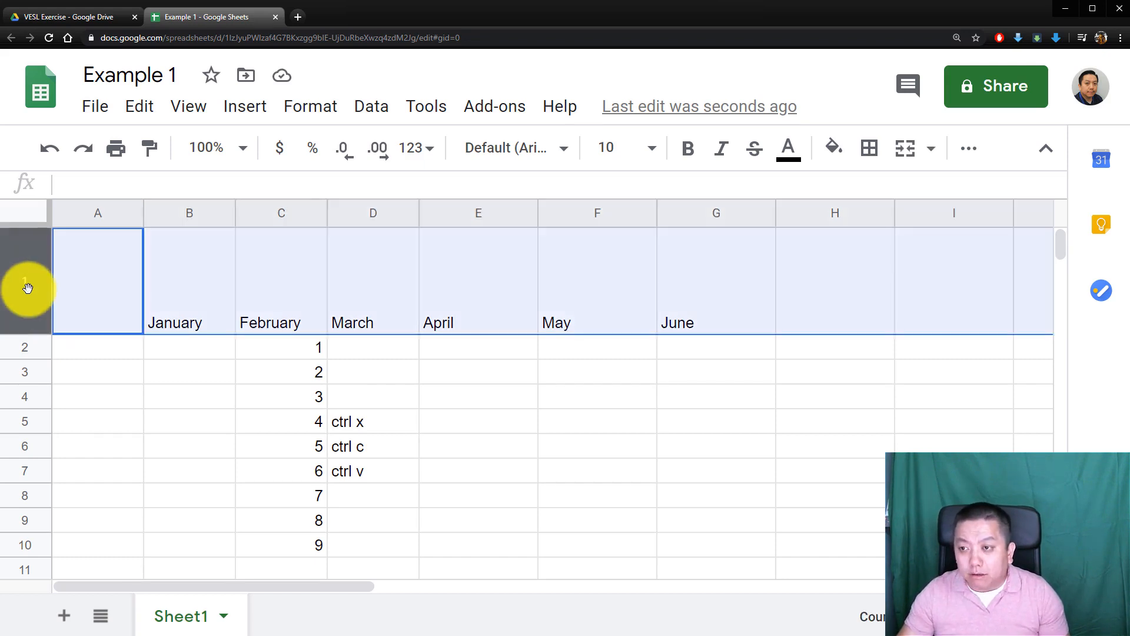
- Resize rows 1 through 4 together to one equal height, about twice the default row height
left_click(30, 397, "shift")
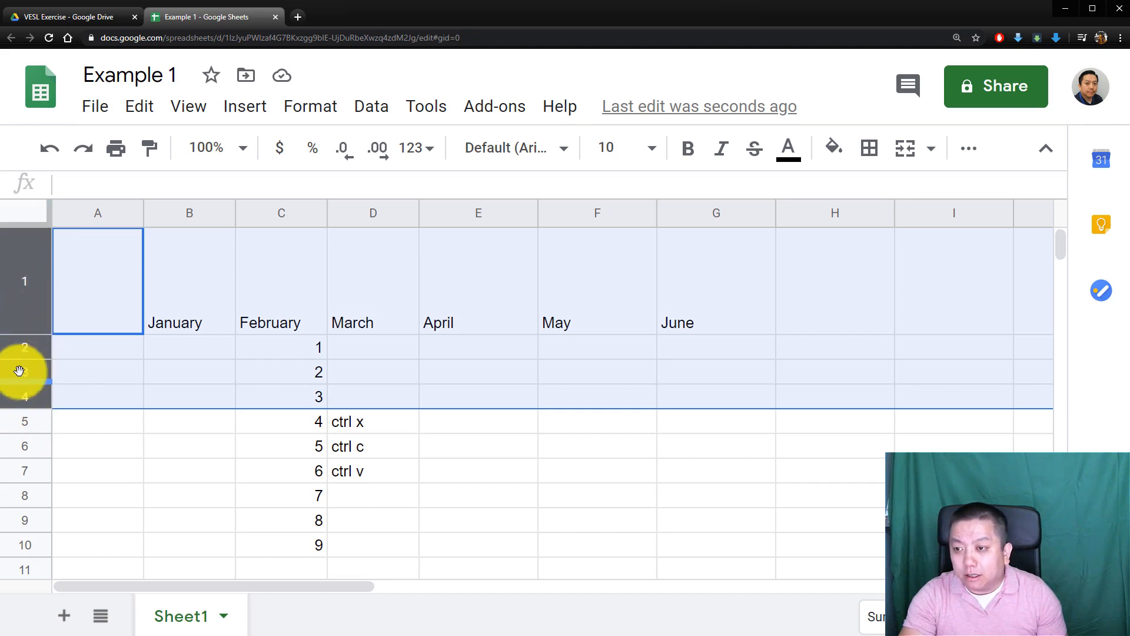
left_click_drag(32, 382, 31, 380)
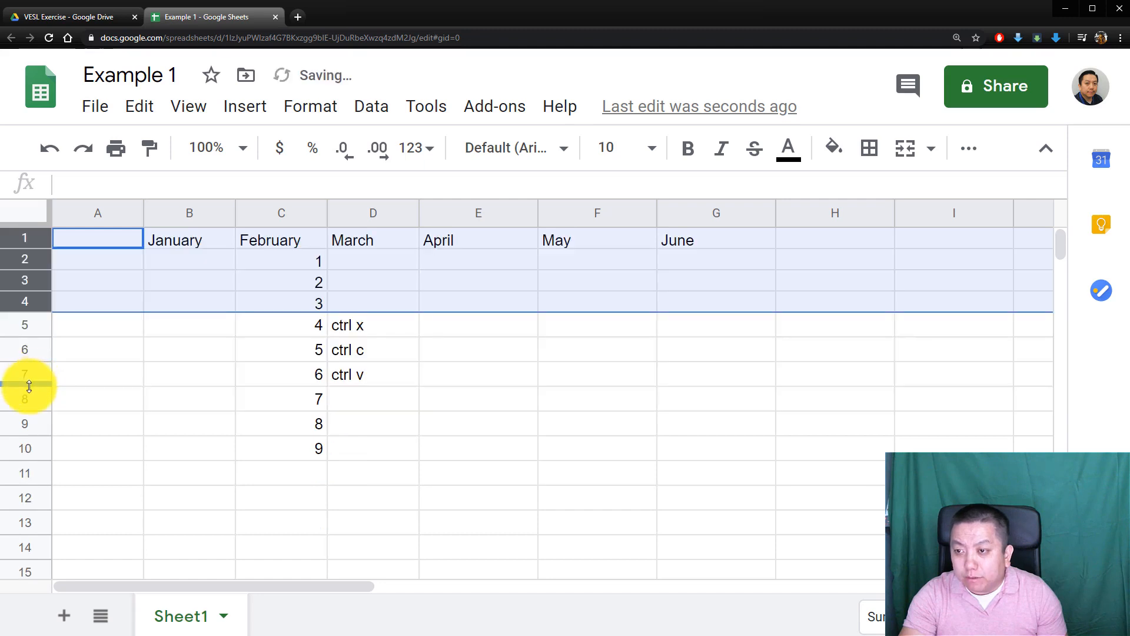
left_click_drag(33, 269, 33, 286)
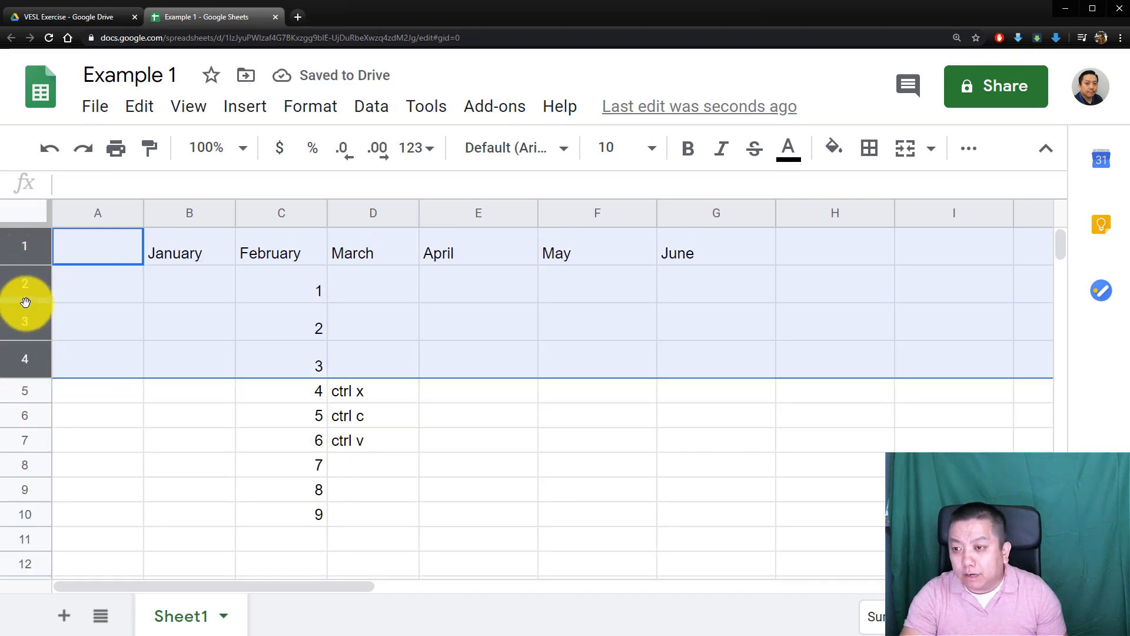
left_click_drag(23, 304, 27, 321)
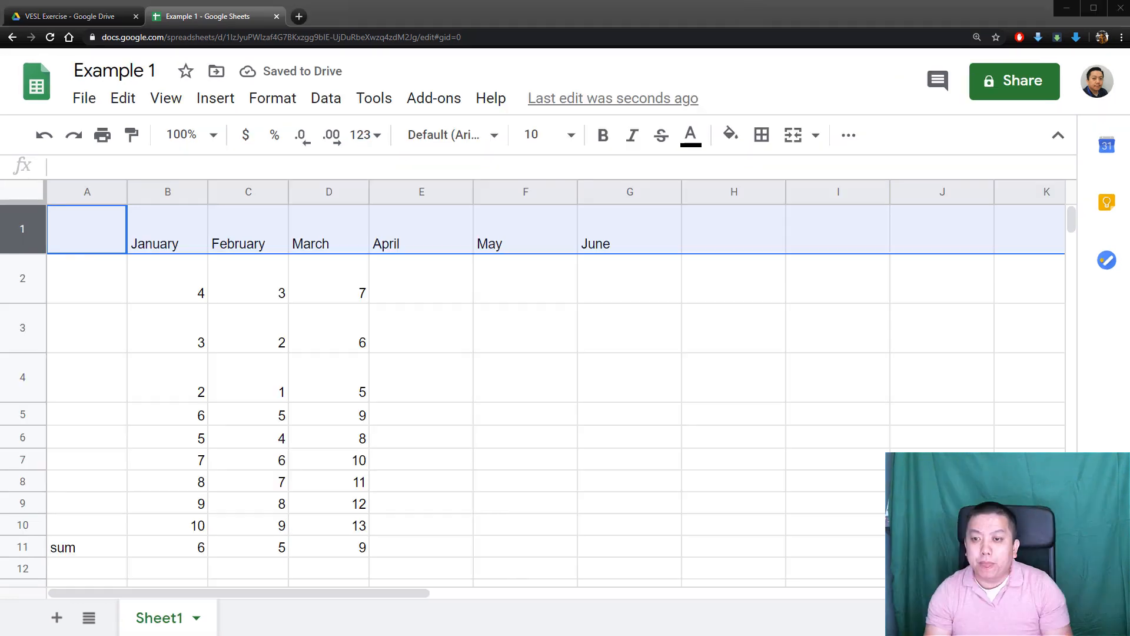
- Move the whole data block A1:G11 down one row, leaving row 1 empty above the month headings
left_click(100, 278)
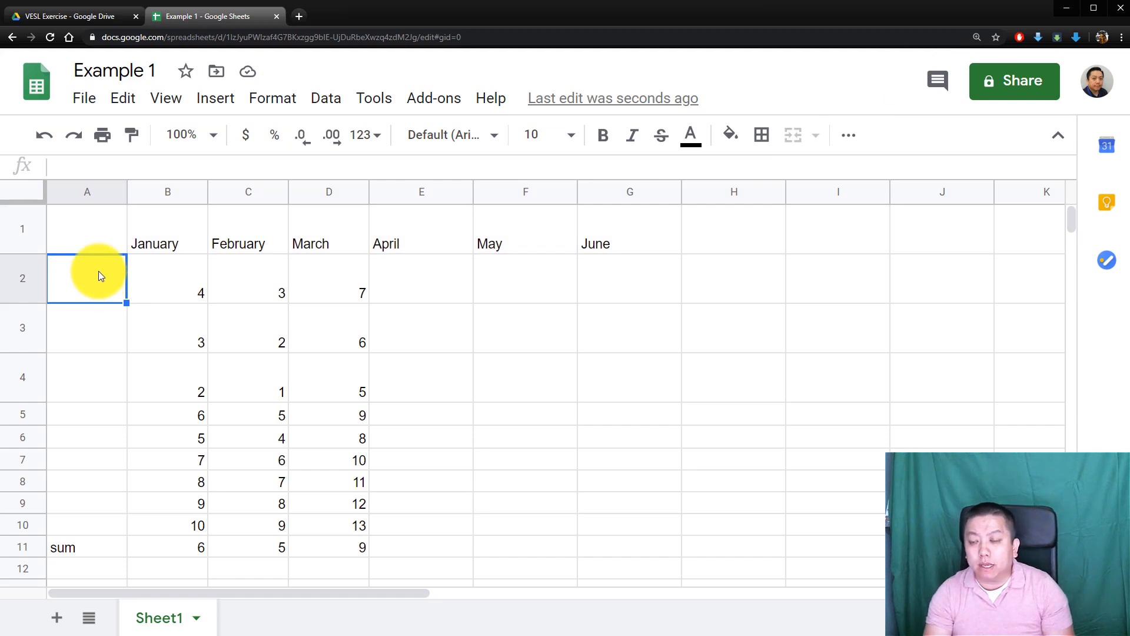
left_click(97, 239)
left_click_drag(114, 232, 595, 542)
left_click_drag(305, 556, 305, 565)
left_click(154, 226)
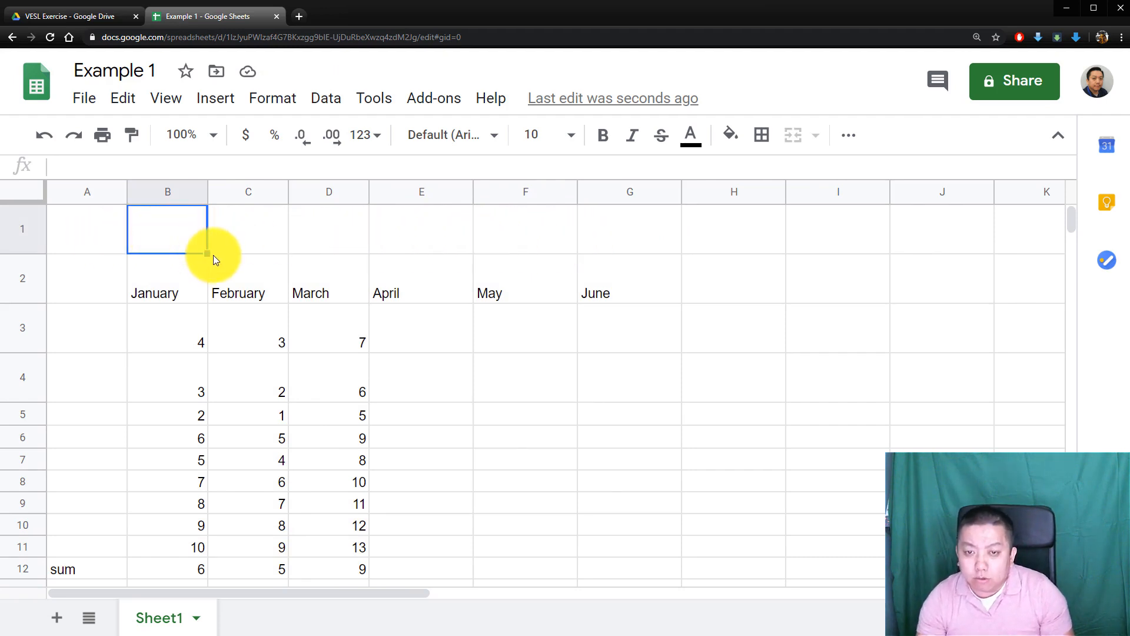
- Merge cells A1 through G1 into a single cell above the month headings
left_click(120, 231)
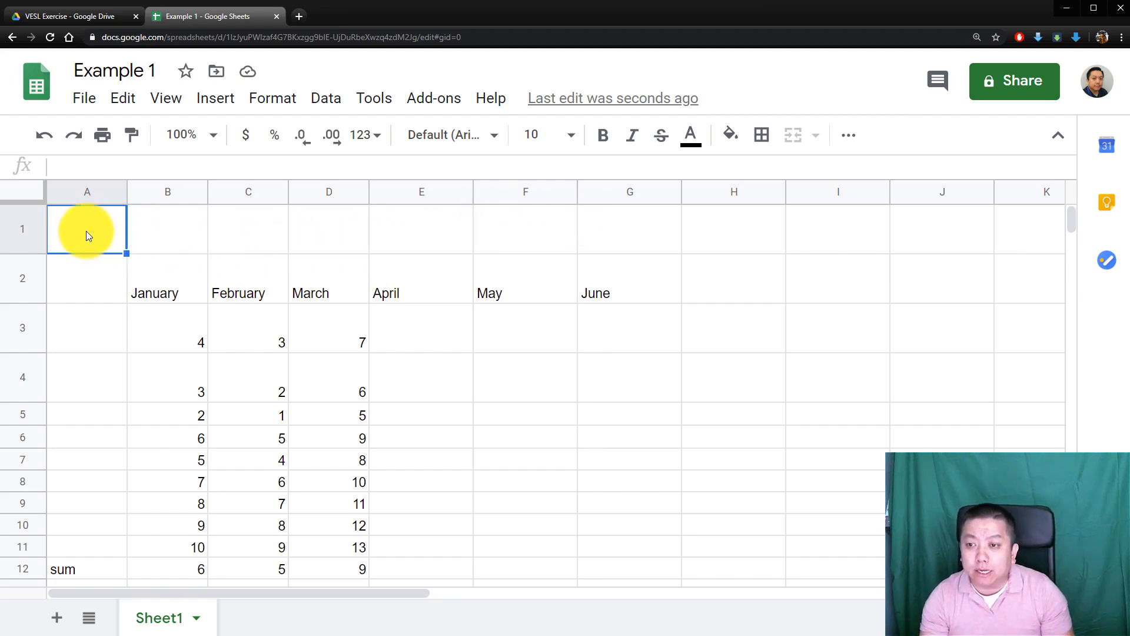
left_click_drag(86, 230, 634, 235)
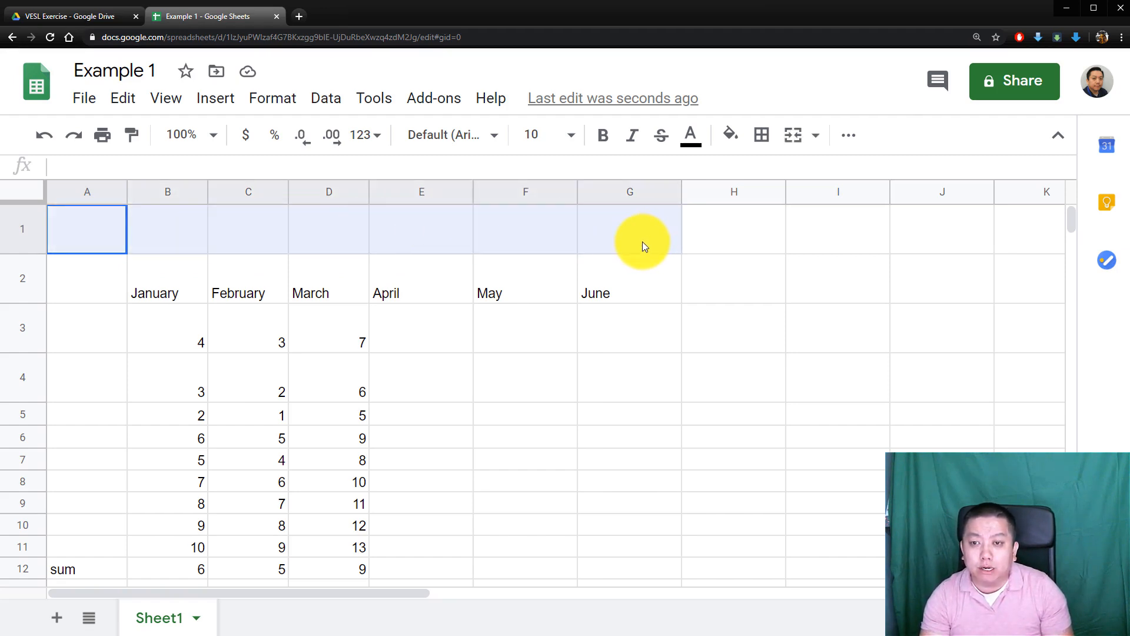
mouse_move(641, 242)
left_mouse_down()
mouse_move(578, 239)
mouse_move(656, 235)
left_mouse_up()
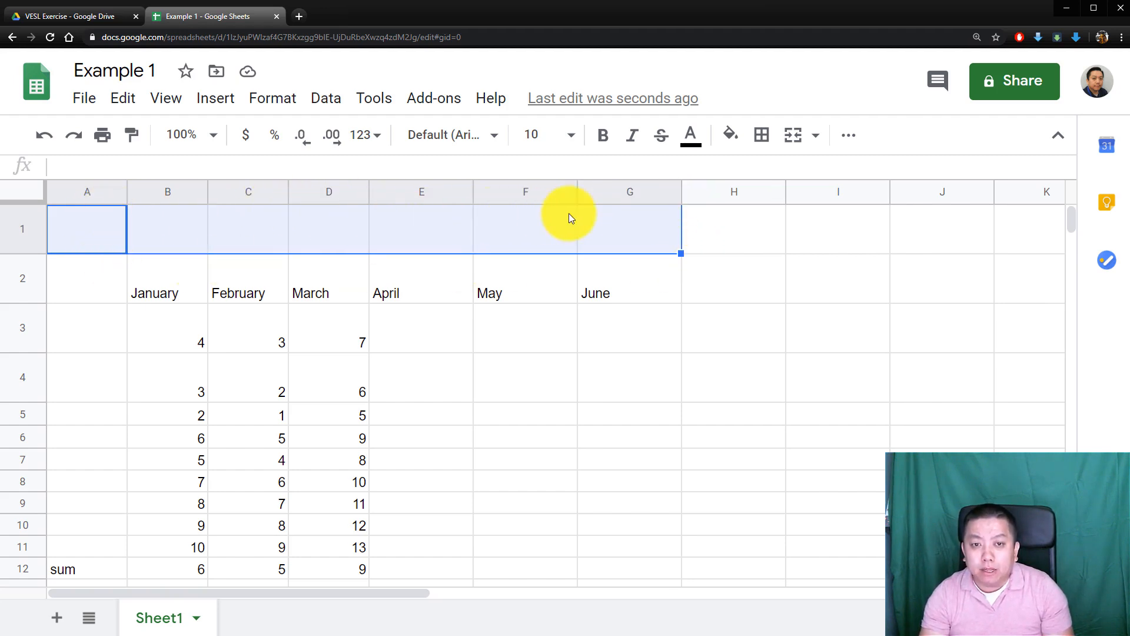
left_click(799, 141)
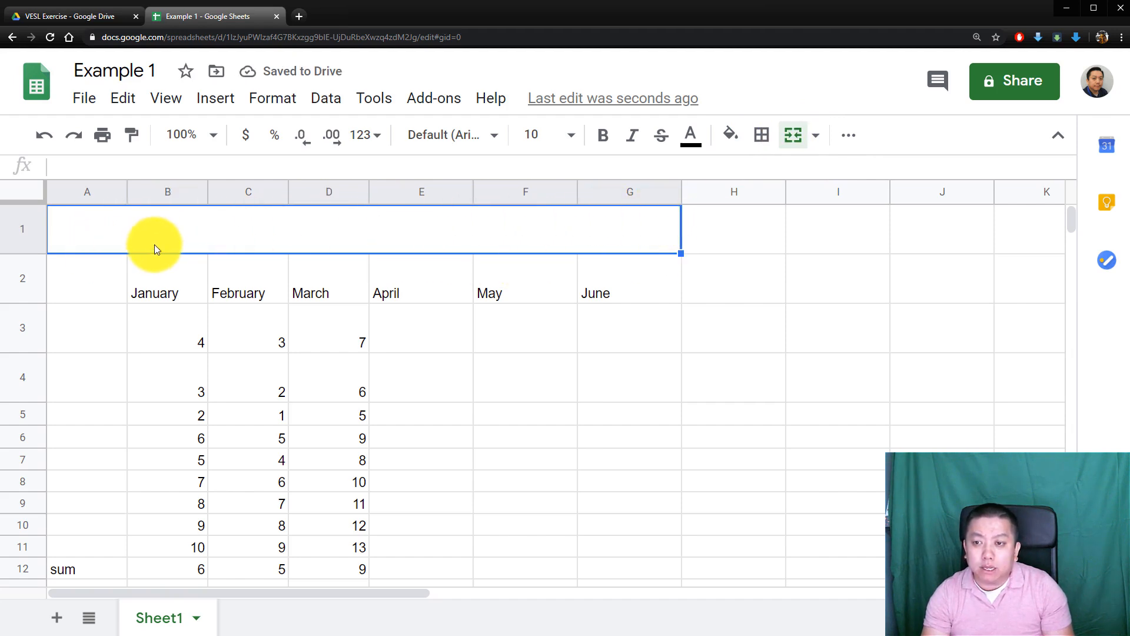
left_click(323, 285)
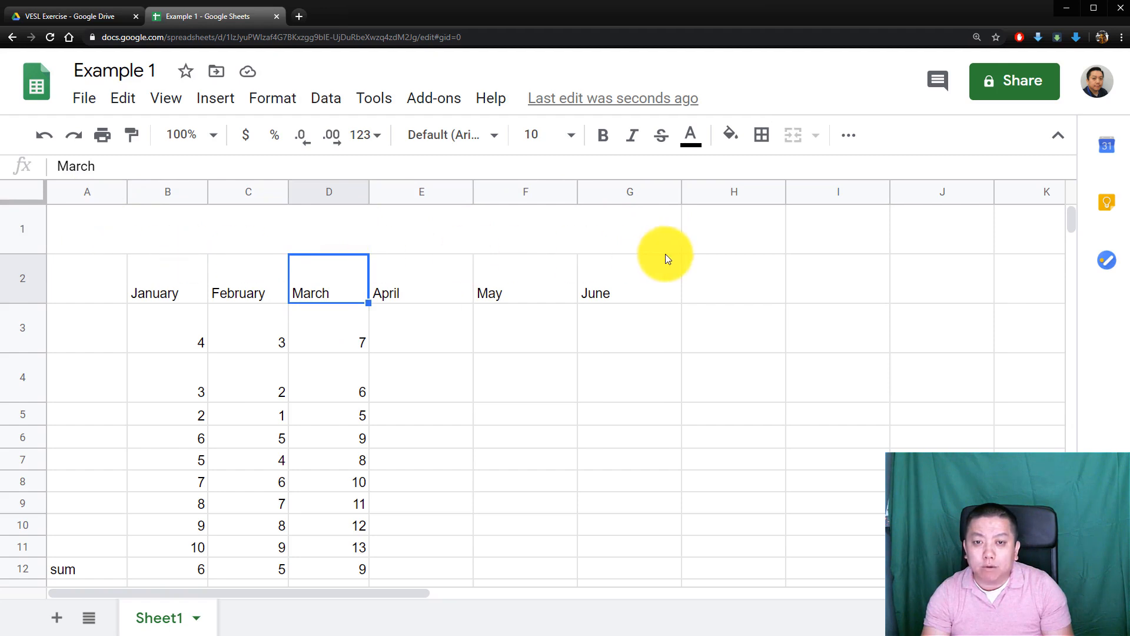
left_click(249, 223)
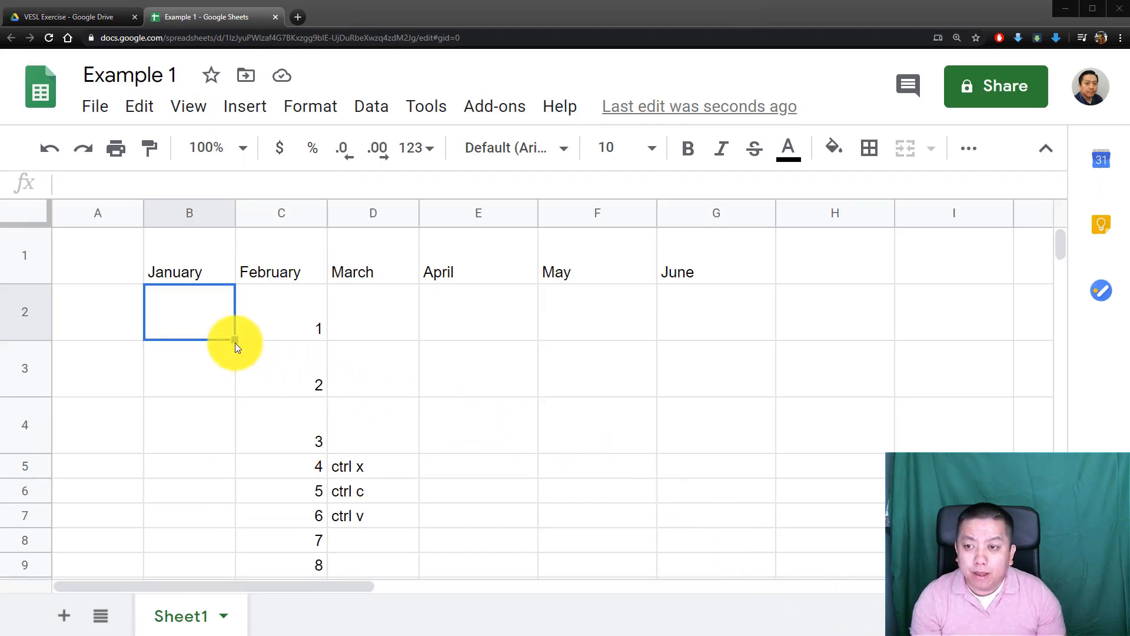
- Format the first number under February in C2 as dollar currency without decimal places
left_click(195, 268)
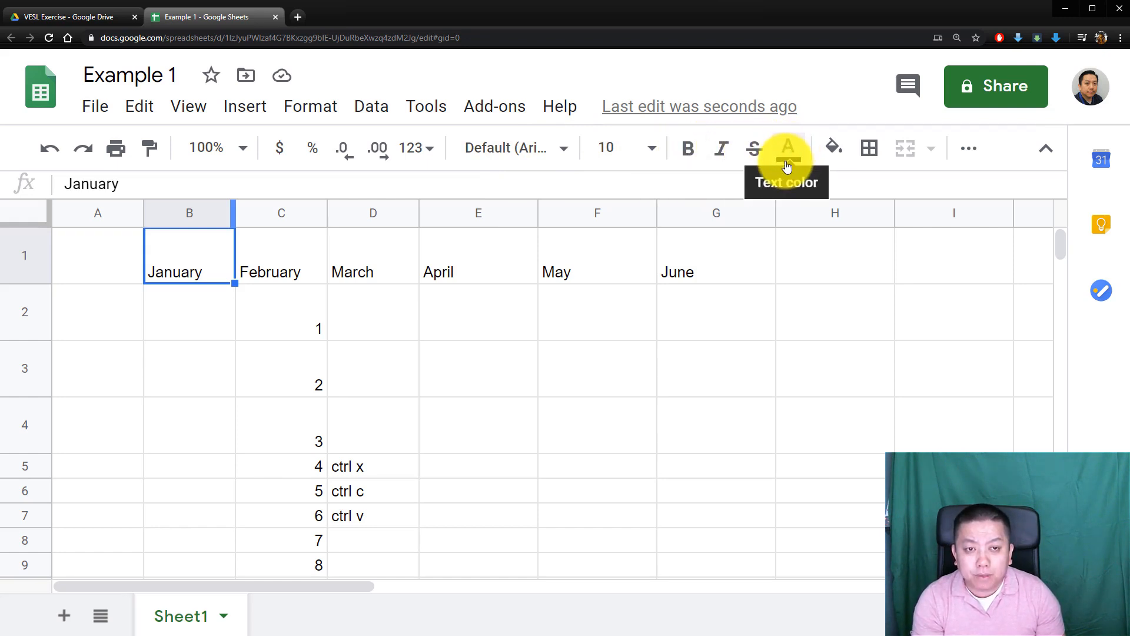
left_click(980, 152)
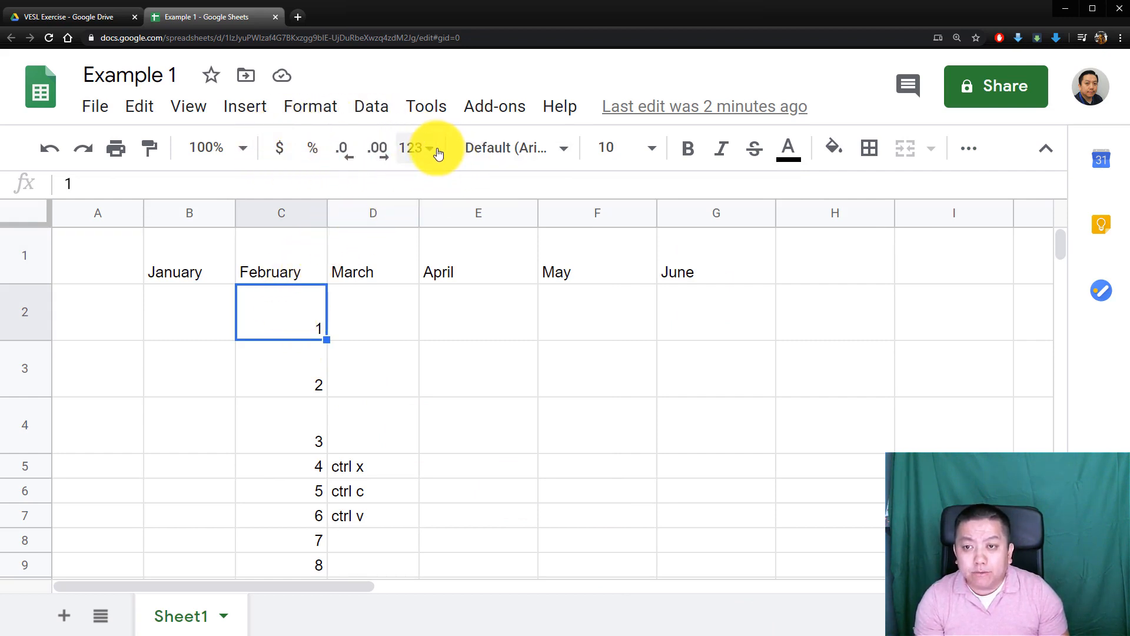
left_click(280, 154)
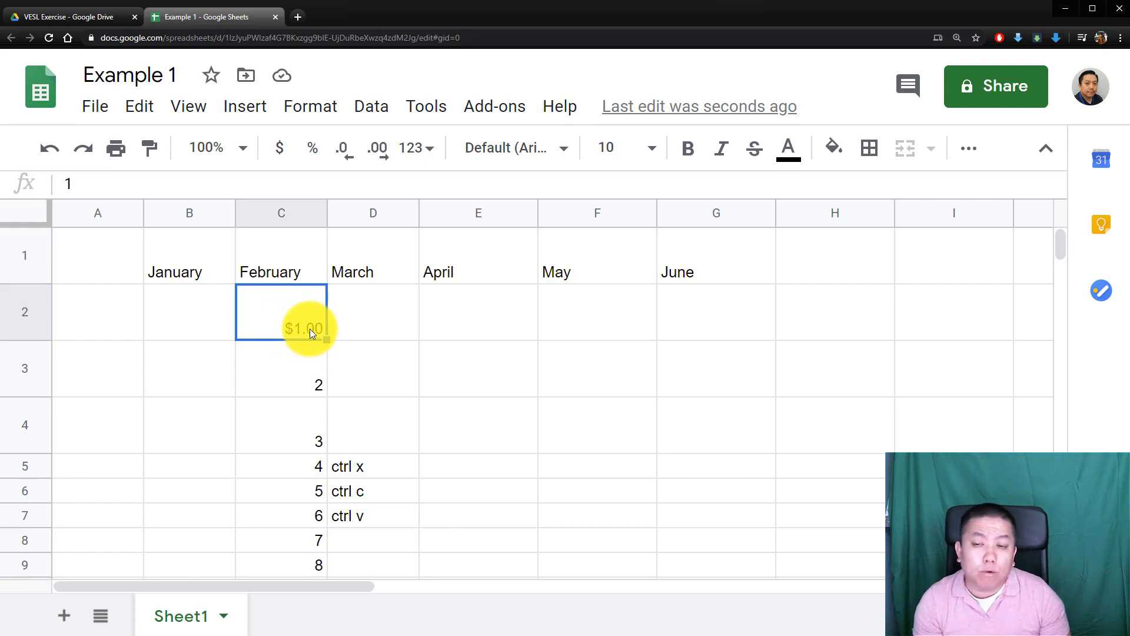
left_click(346, 155)
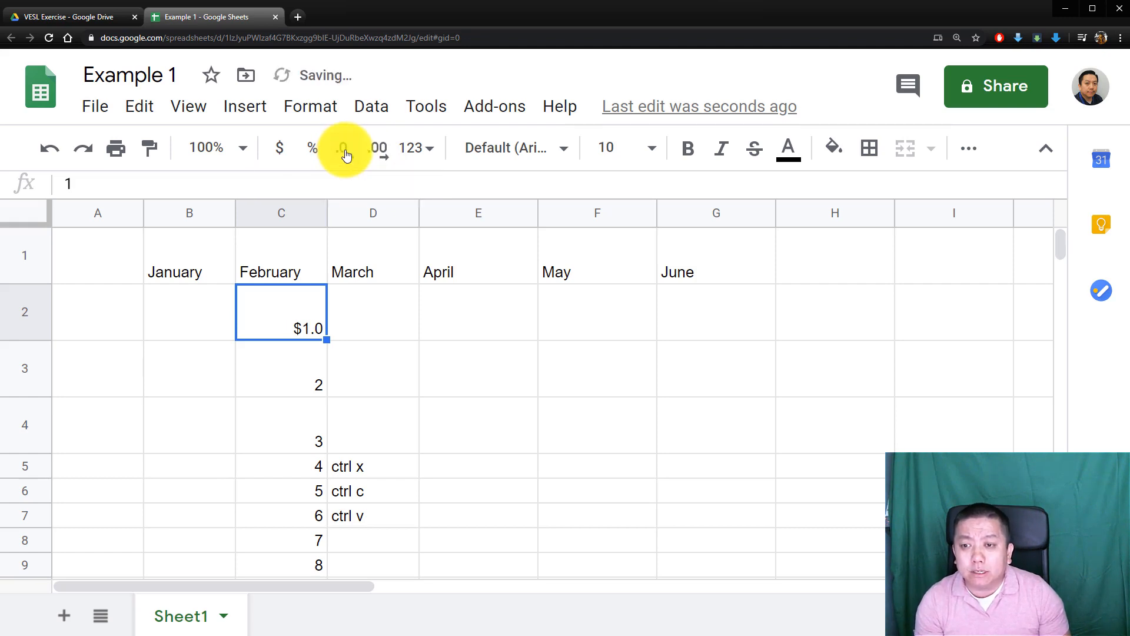
left_click(347, 155)
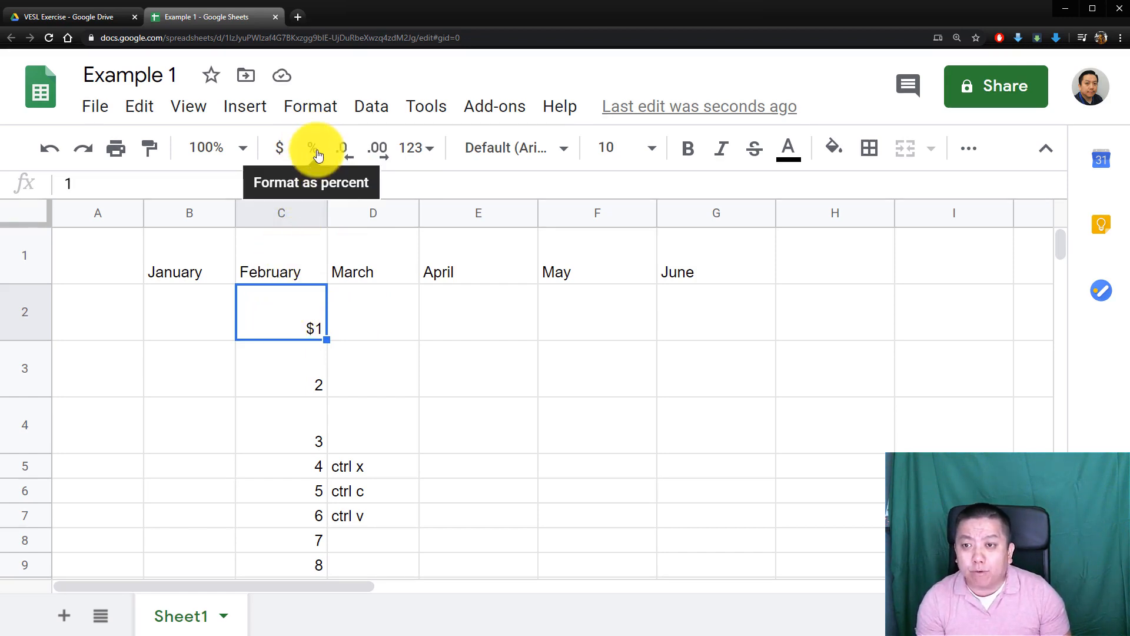
- Format C2 as a percentage and look through the other available number formats
left_click(315, 151)
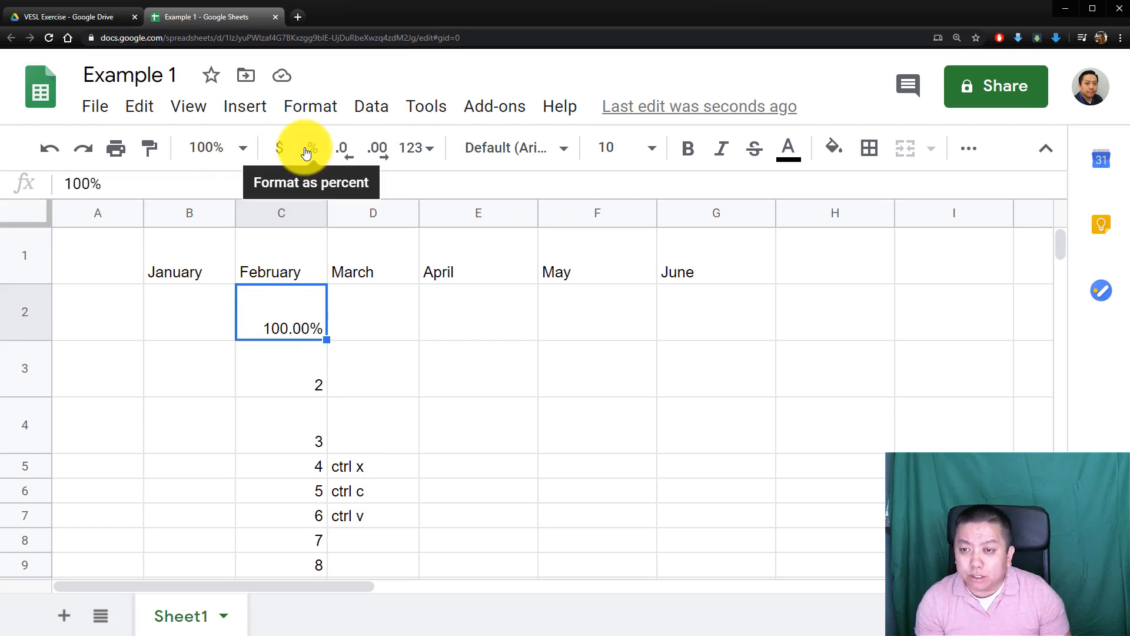
left_click(428, 150)
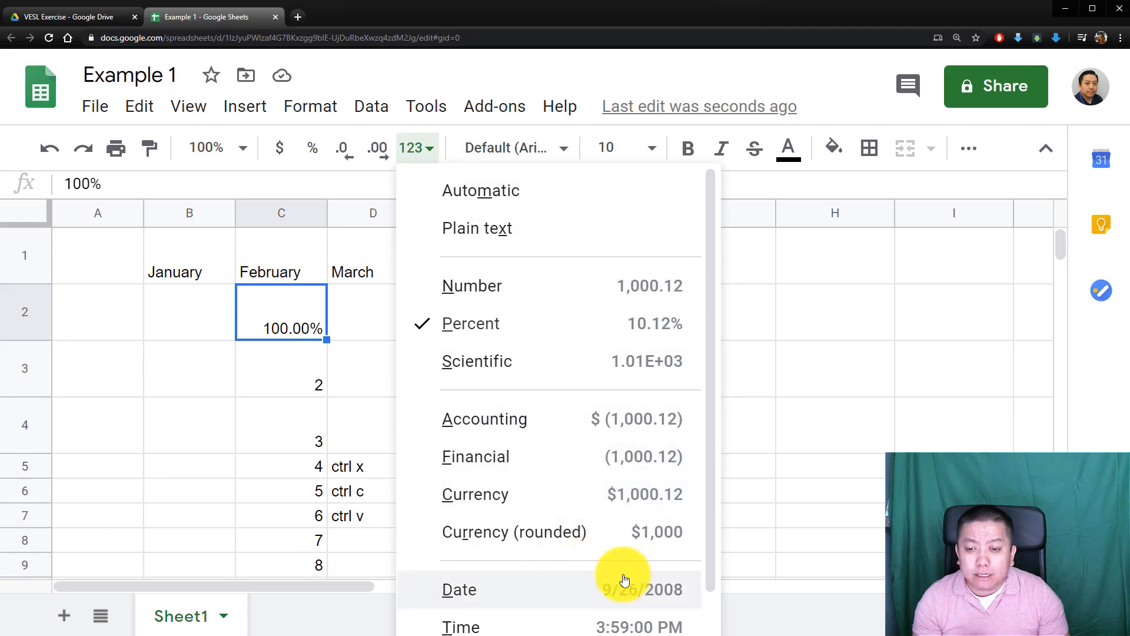
scroll(639, 597, "down", 1)
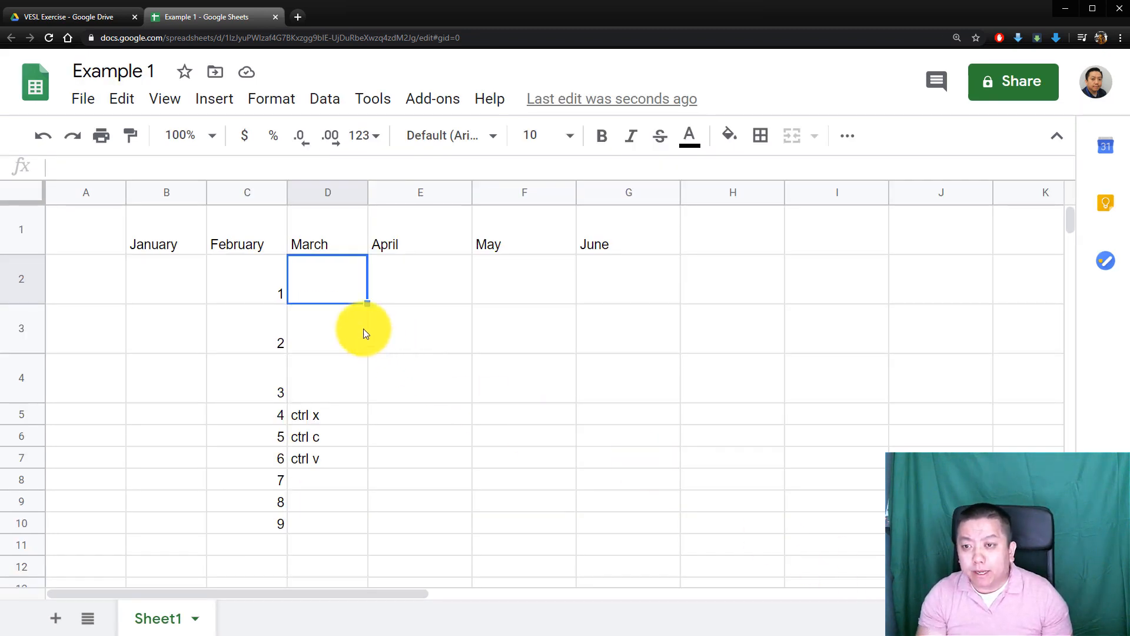
- Enter the date 6/1/20 in cell D2 under March
left_click(336, 312)
left_click(335, 284)
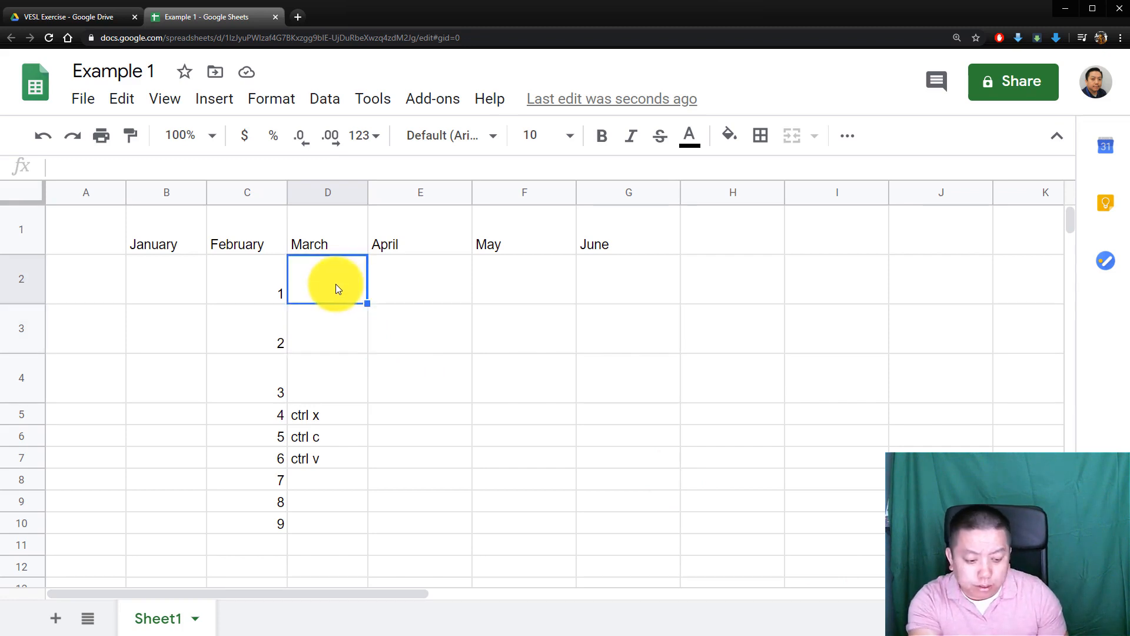
type("6/1/")
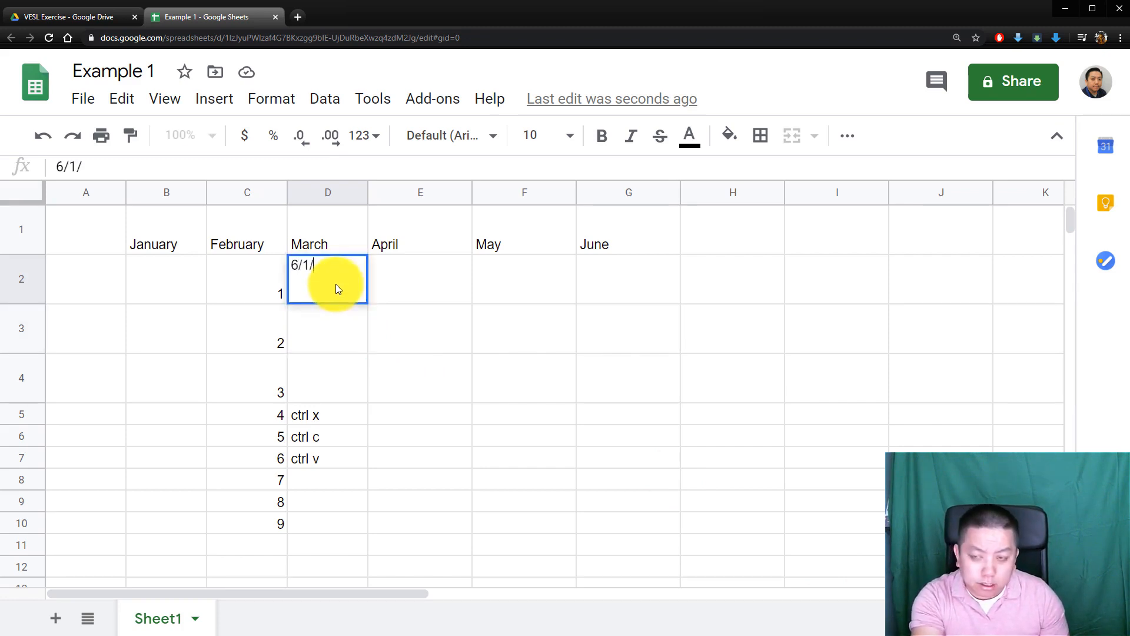
type("20")
left_click(326, 351)
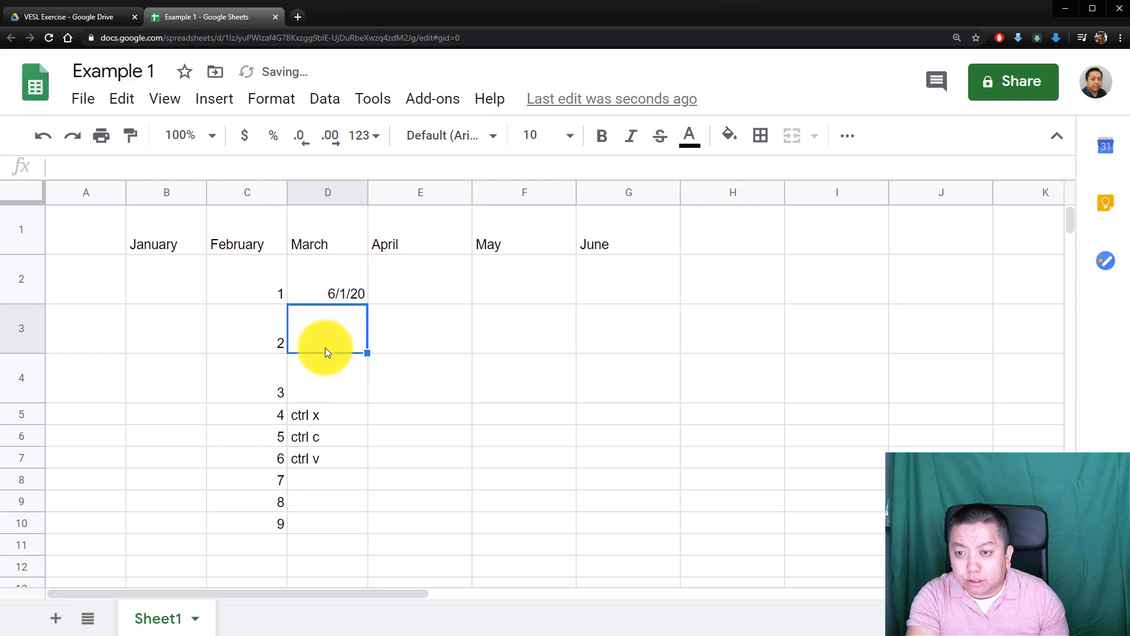
- Review the number formats available for the date in D2, reducing the browser zoom until the whole list fits
left_click(347, 281)
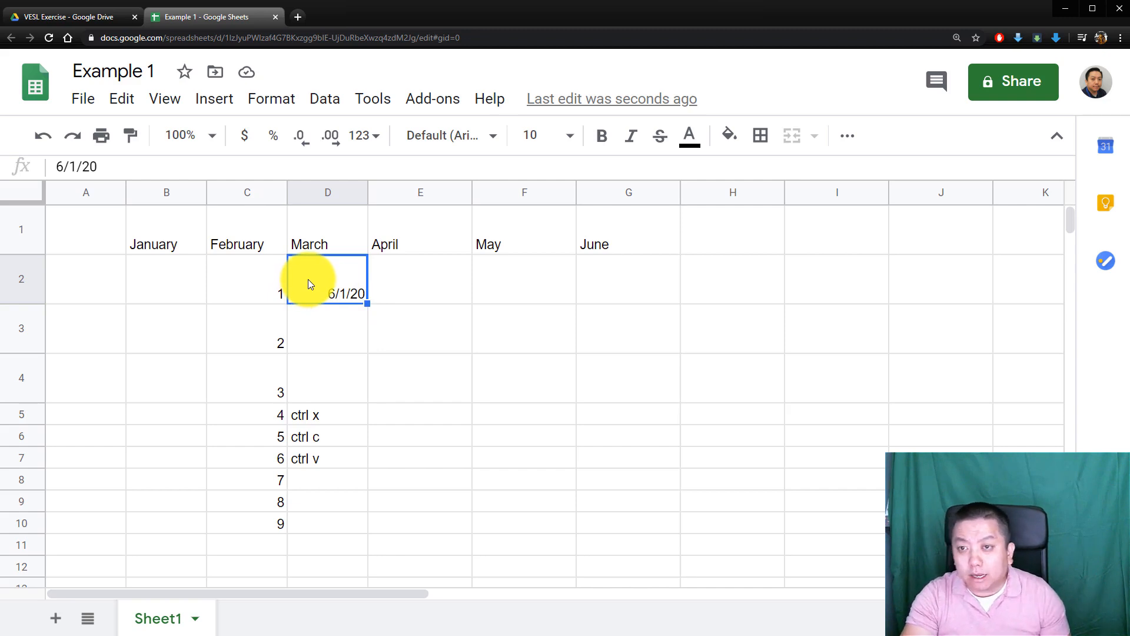
left_click(383, 137)
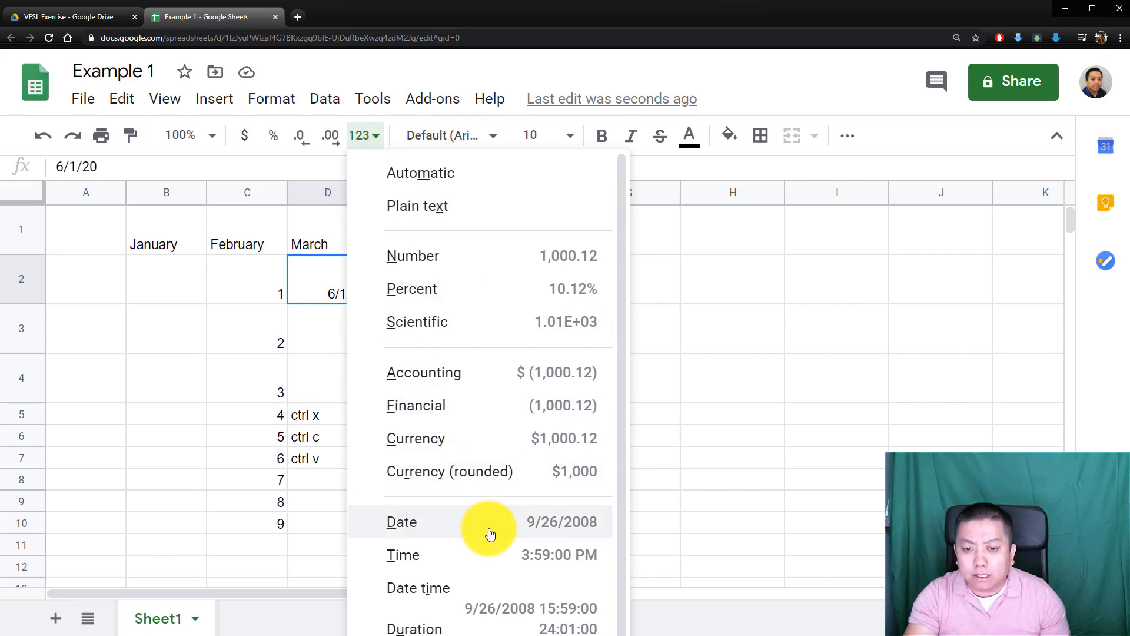
scroll(480, 531, "down", 1)
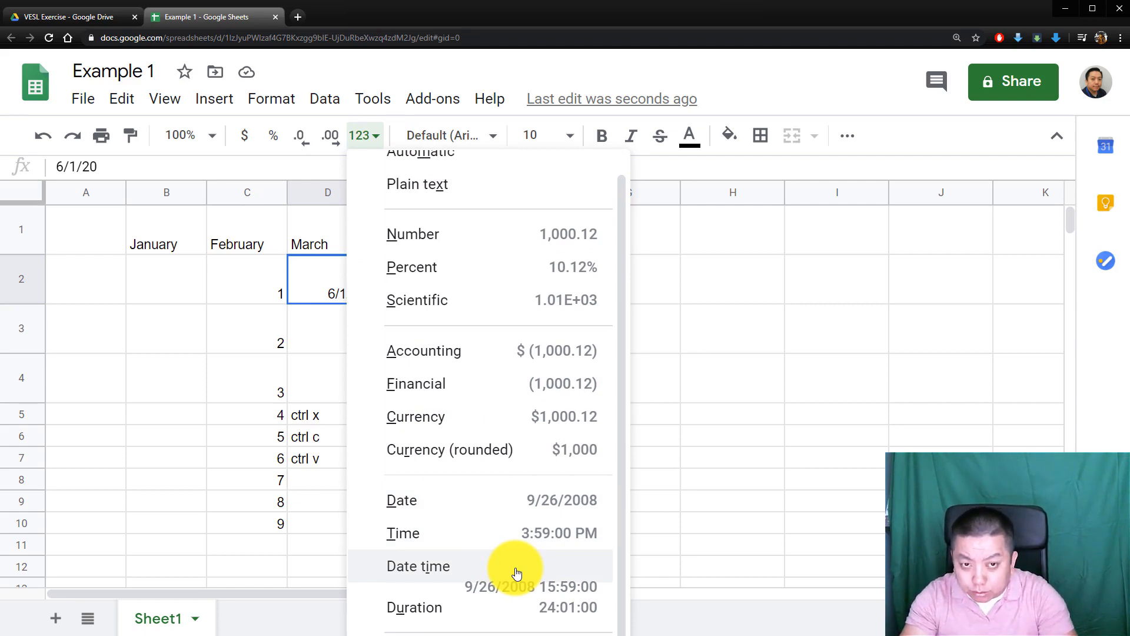
key("ctrl+minus")
key("ctrl+minus")
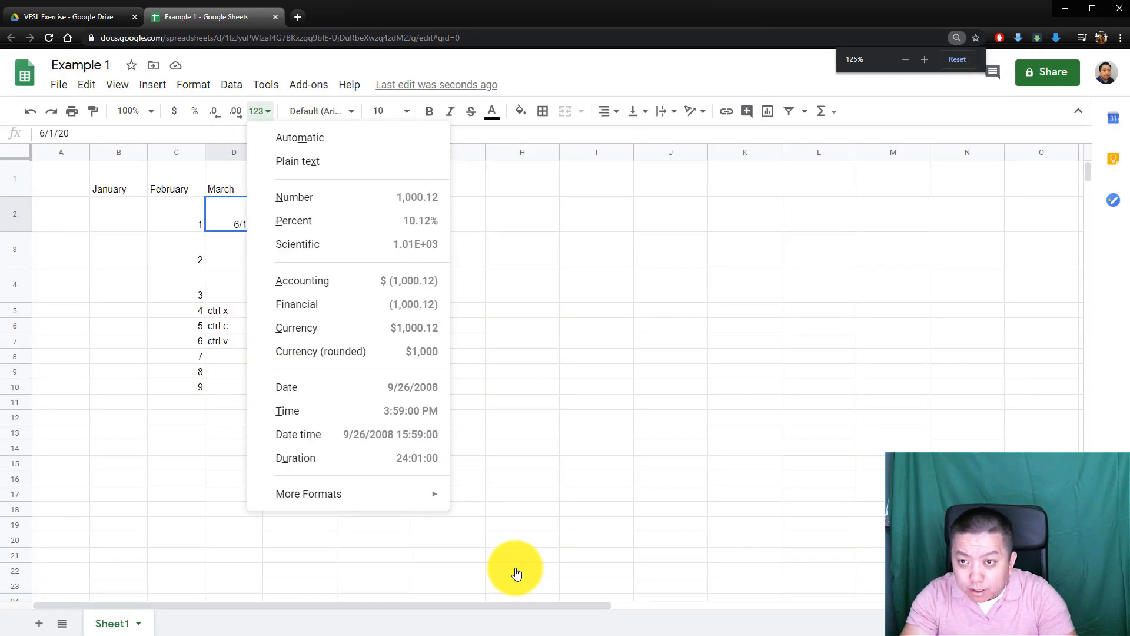
key("ctrl+minus")
key("ctrl+minus")
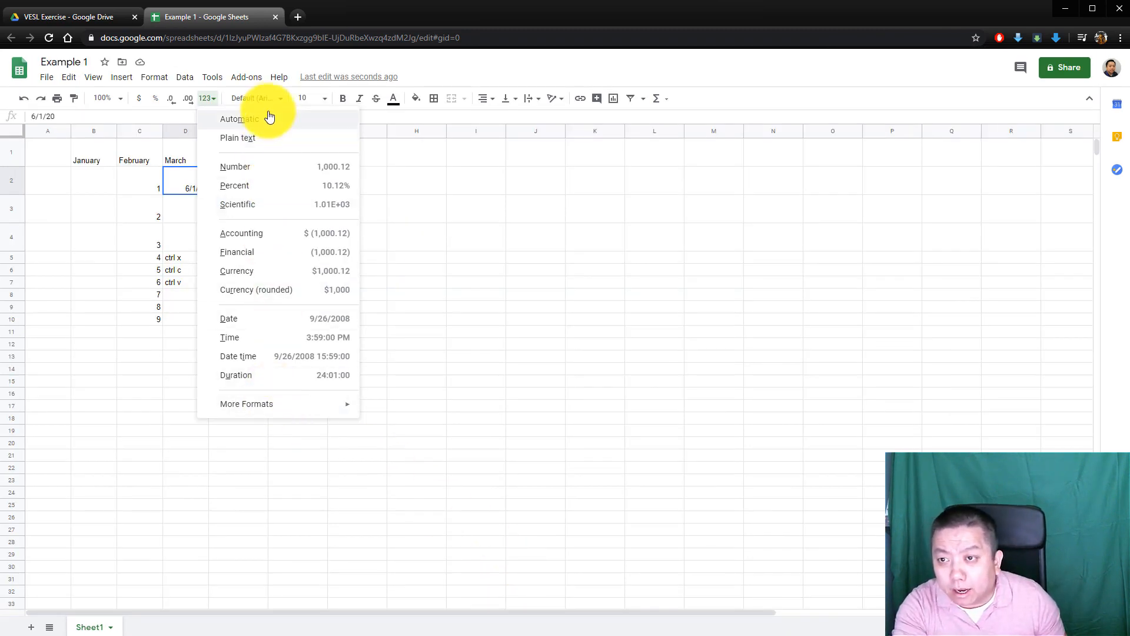
left_click(178, 185)
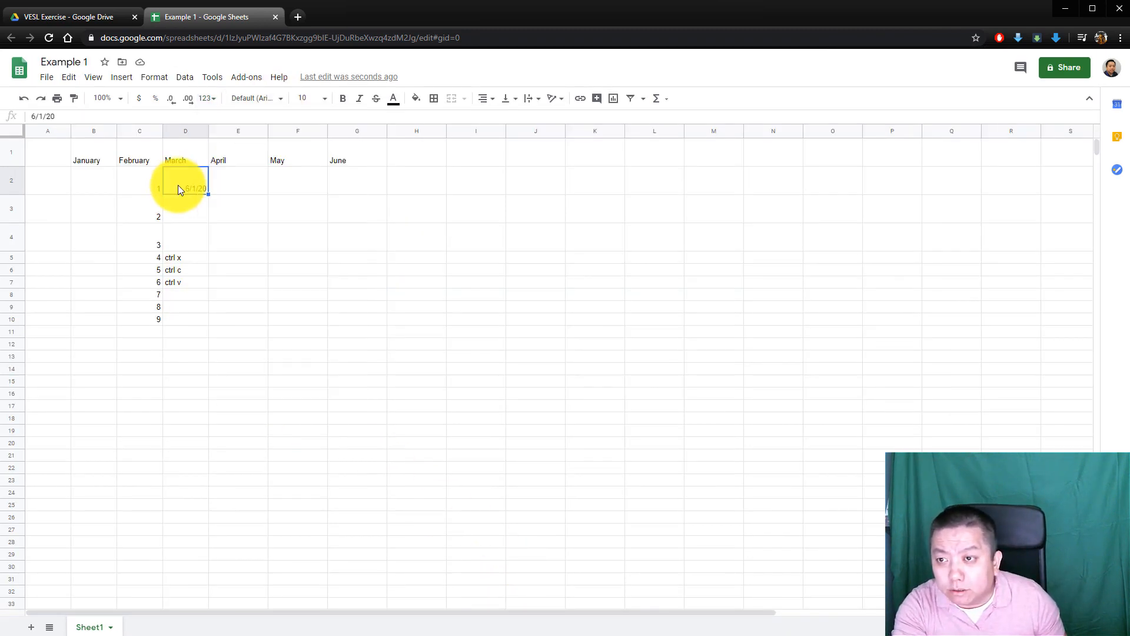
- Apply the custom number format mm/dd/yy to the date in D2
left_click(219, 105)
left_click(216, 102)
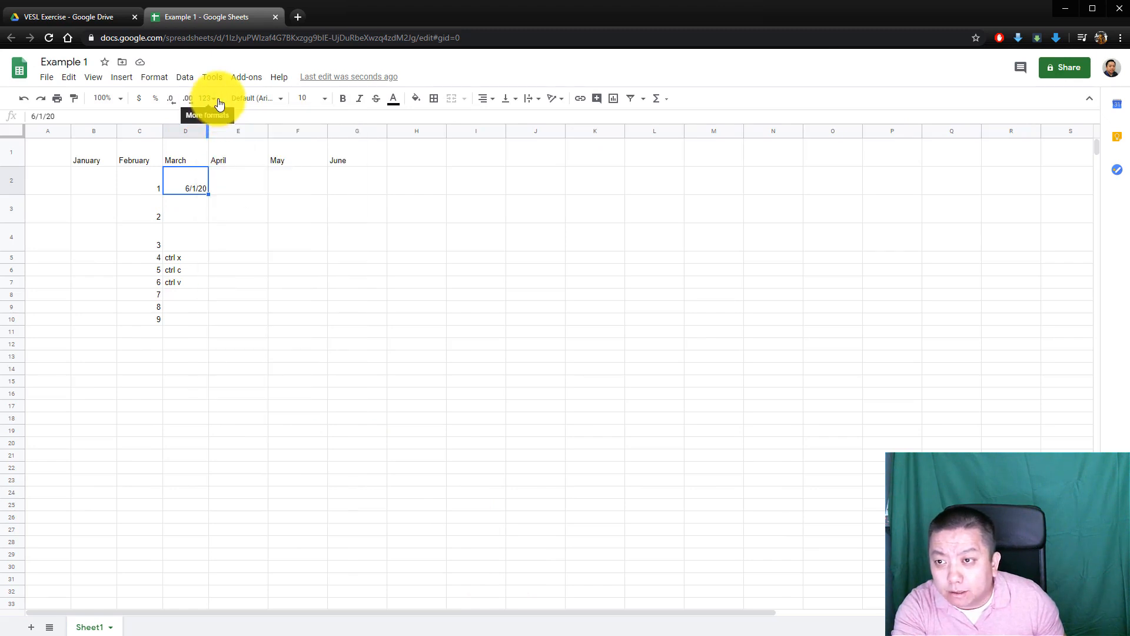
left_click(219, 104)
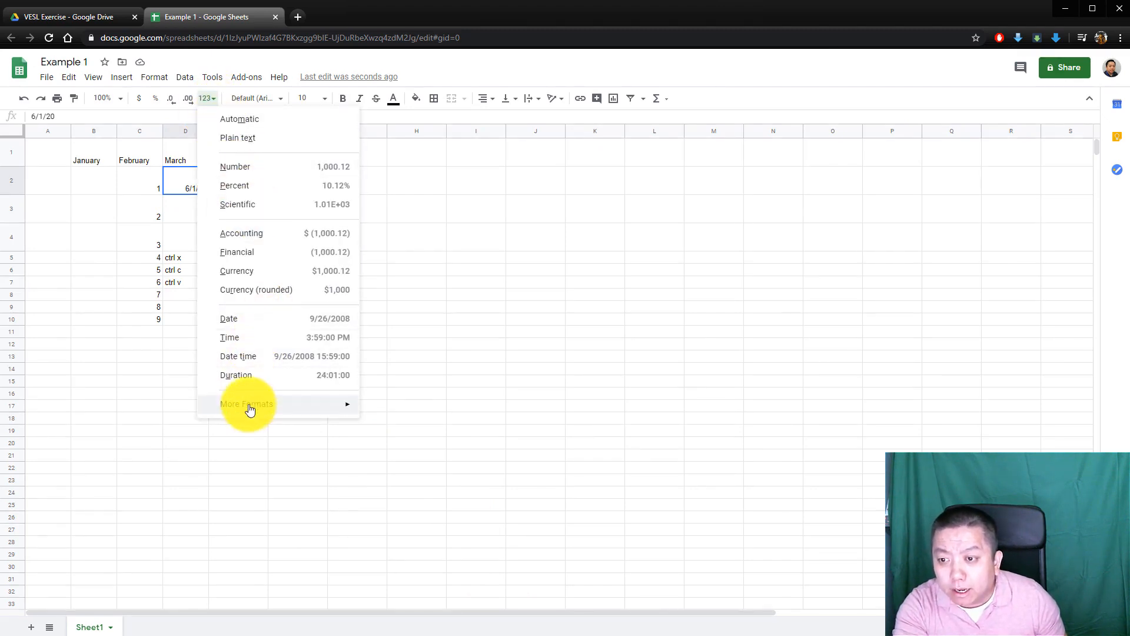
mouse_move(261, 404)
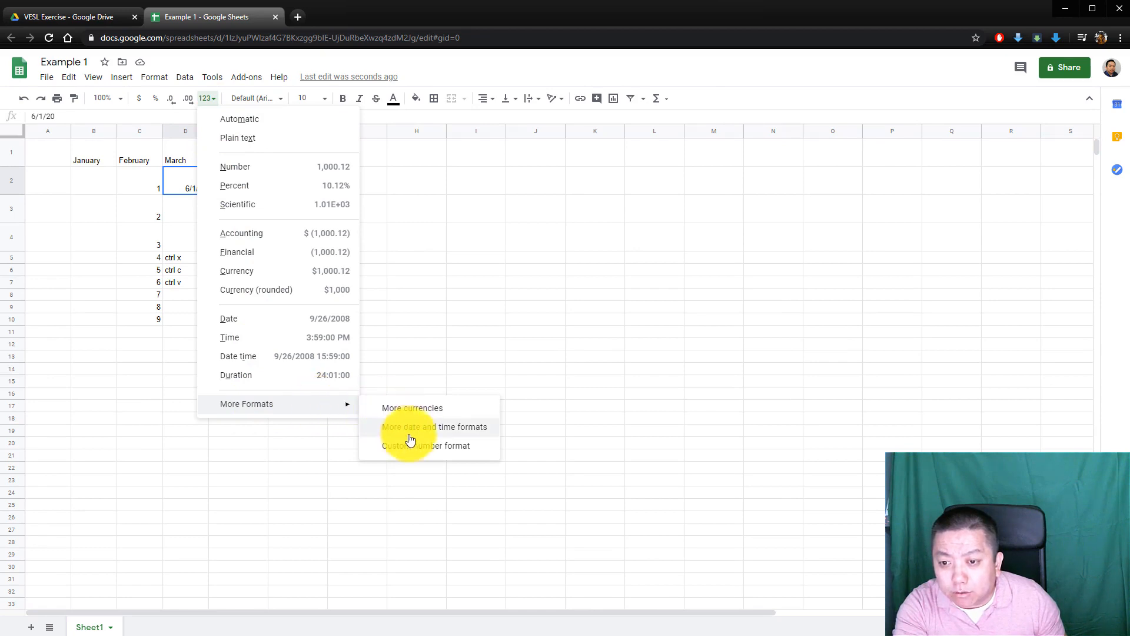
left_click(431, 451)
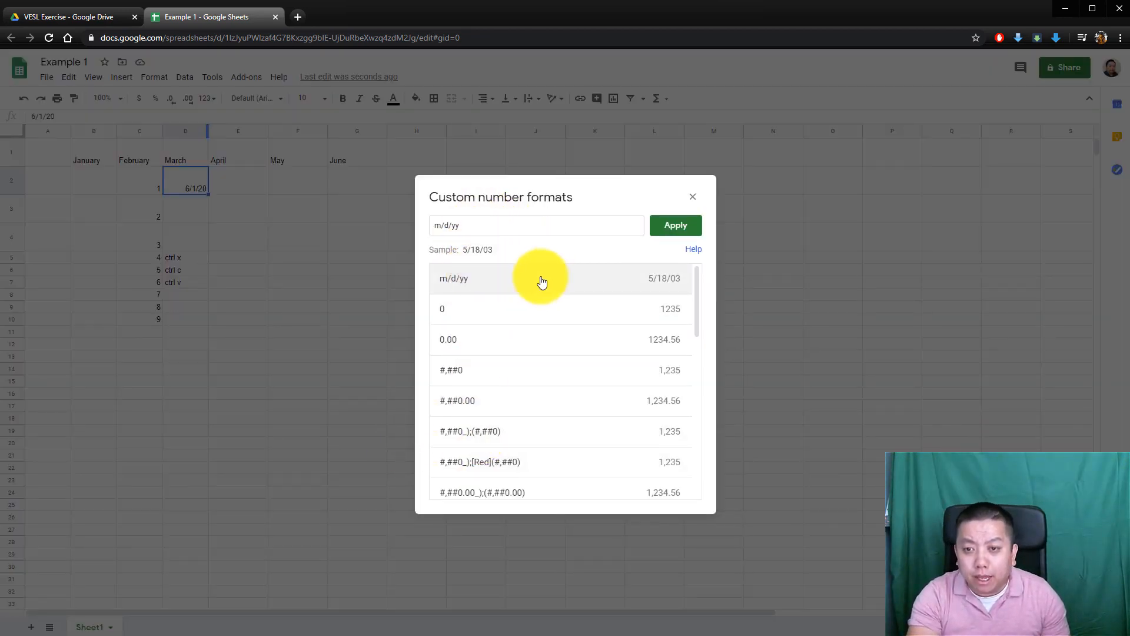
left_click(434, 225)
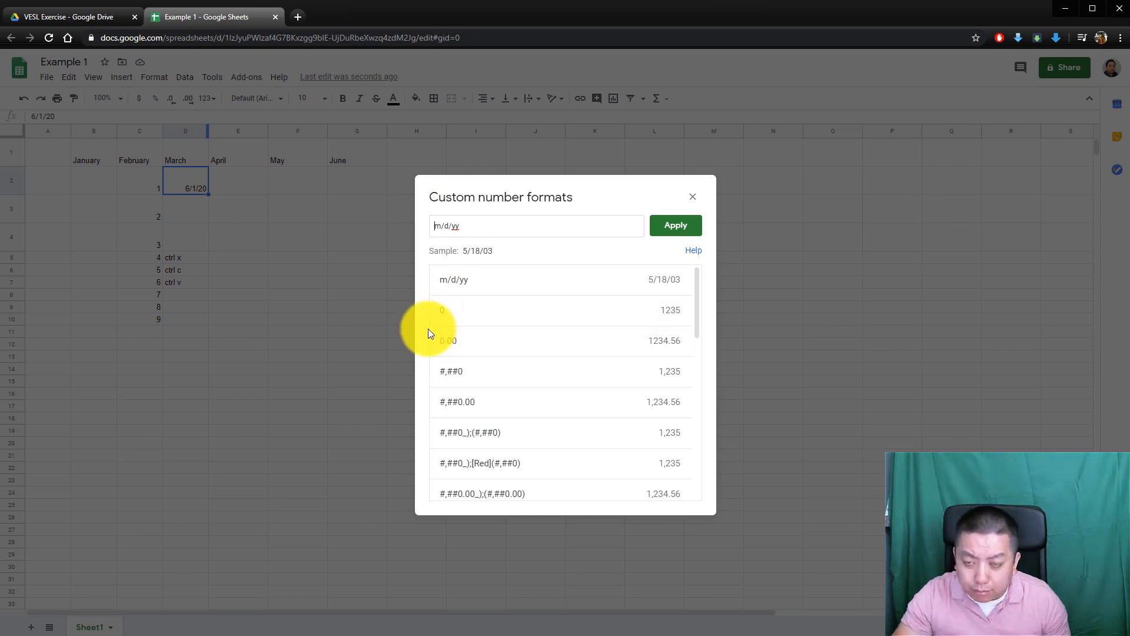
type("m")
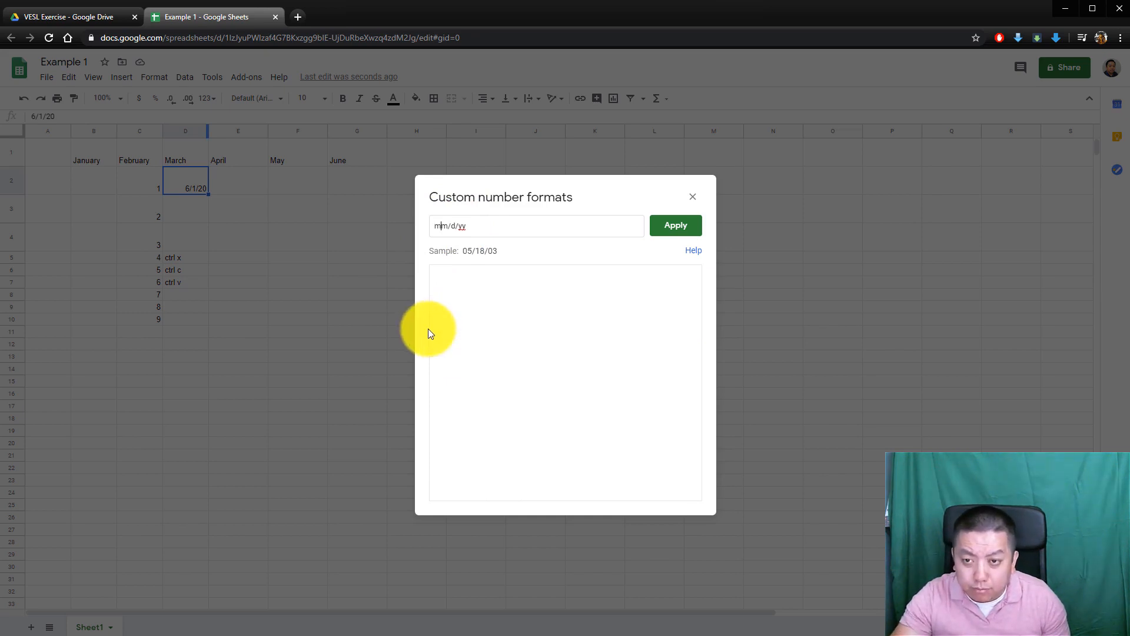
left_click(452, 226)
type("dd")
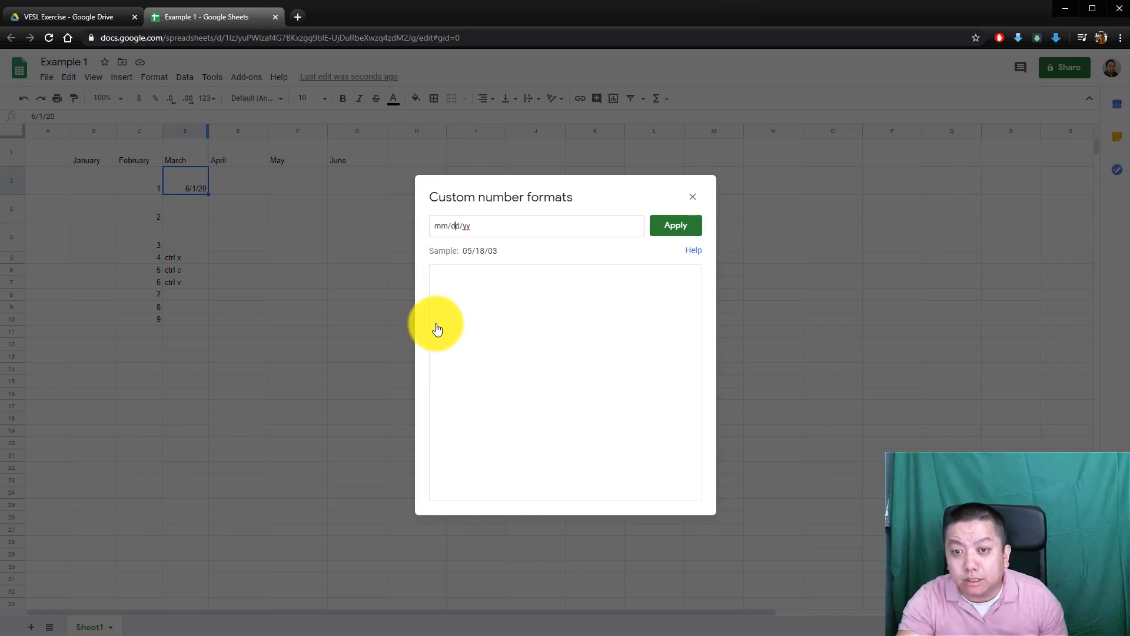
left_click(666, 229)
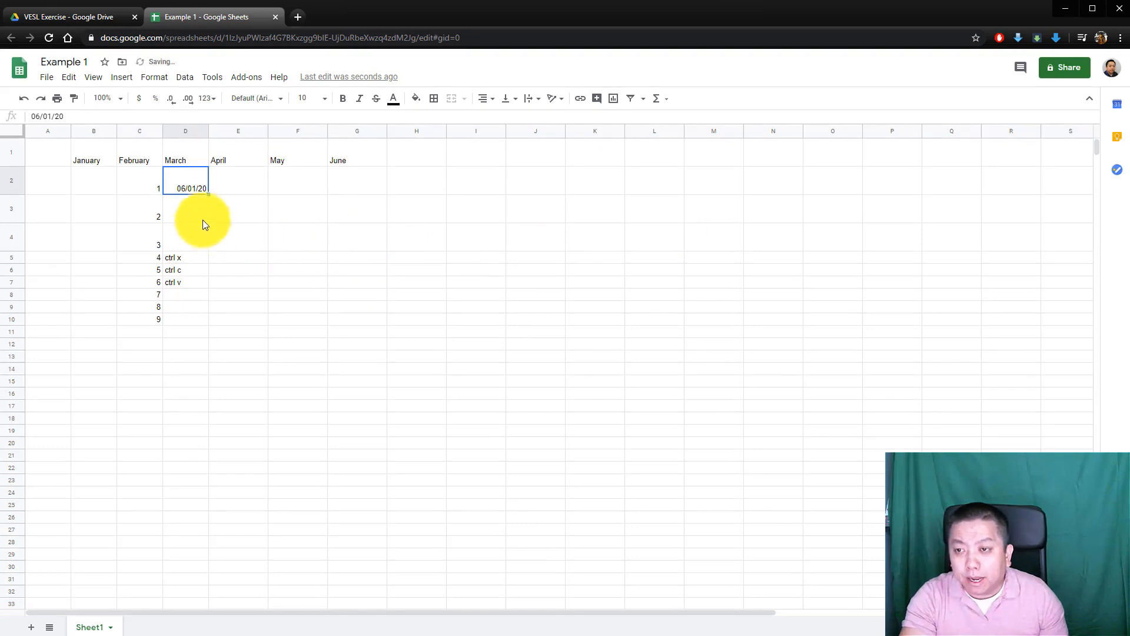
key("ctrl+plus")
key("ctrl+plus")
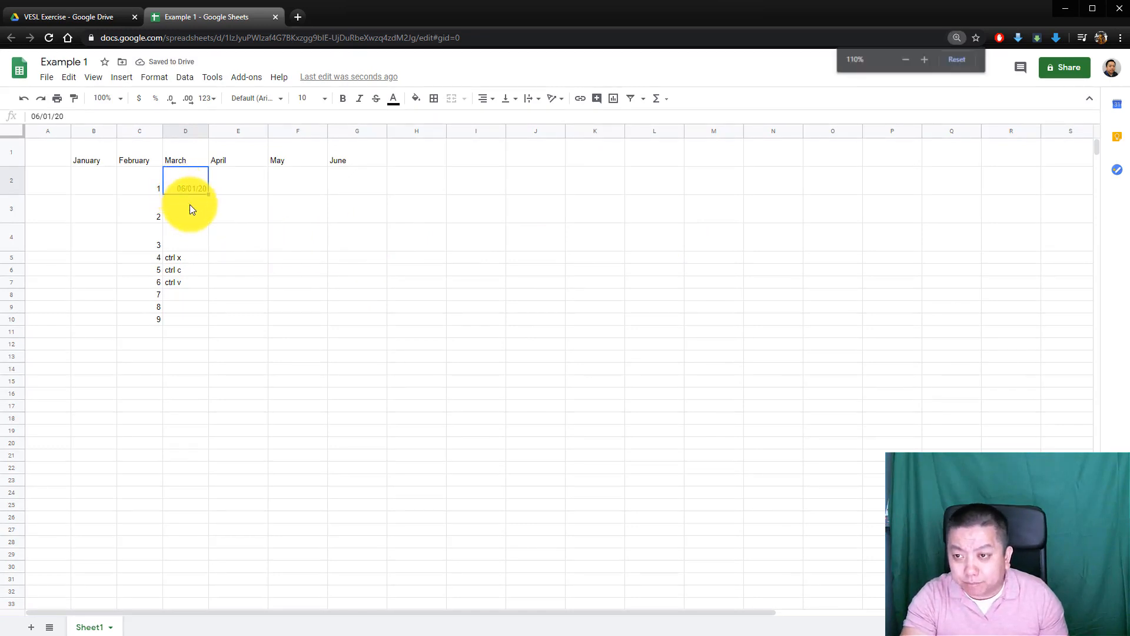
key("ctrl+plus")
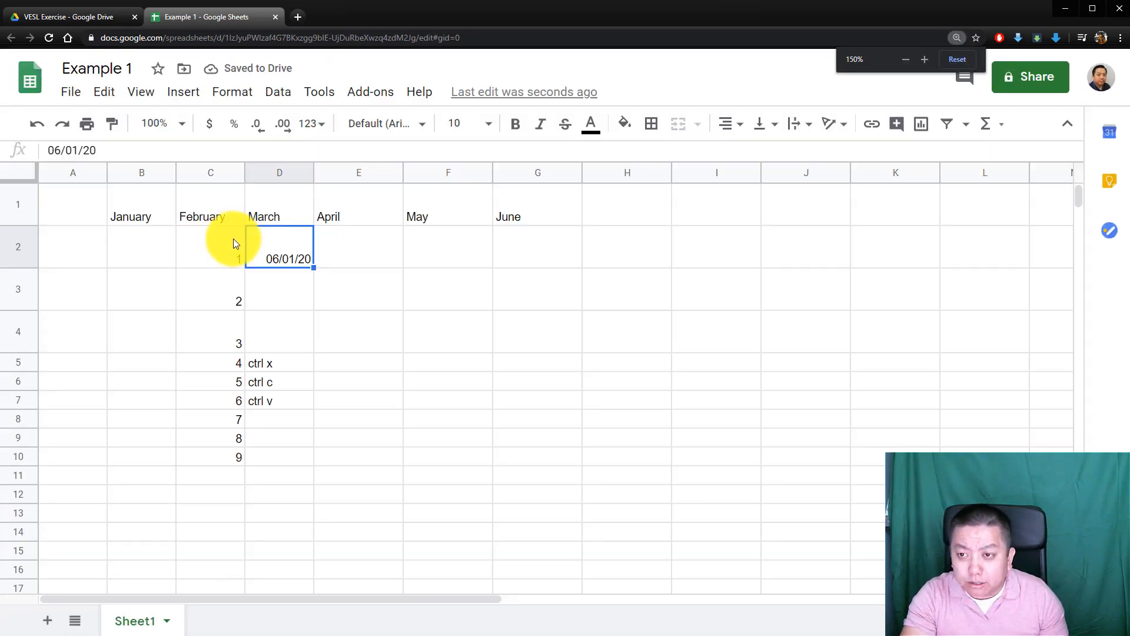
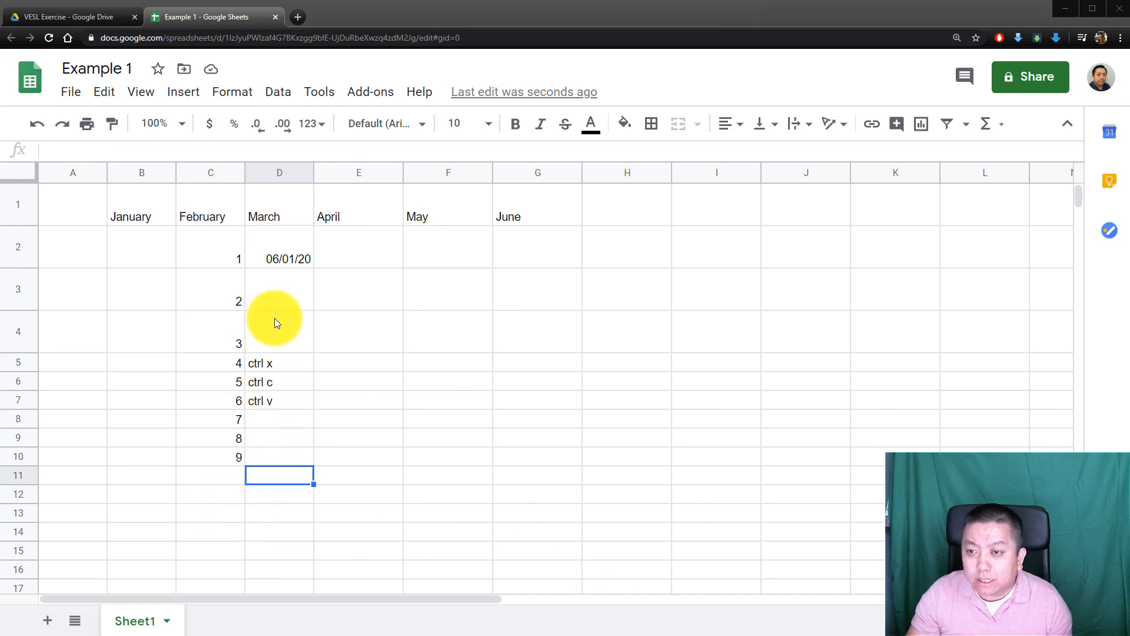
- Clear the contents of cells D2 through D7 under March
left_click(281, 246)
left_click_drag(285, 248, 285, 401)
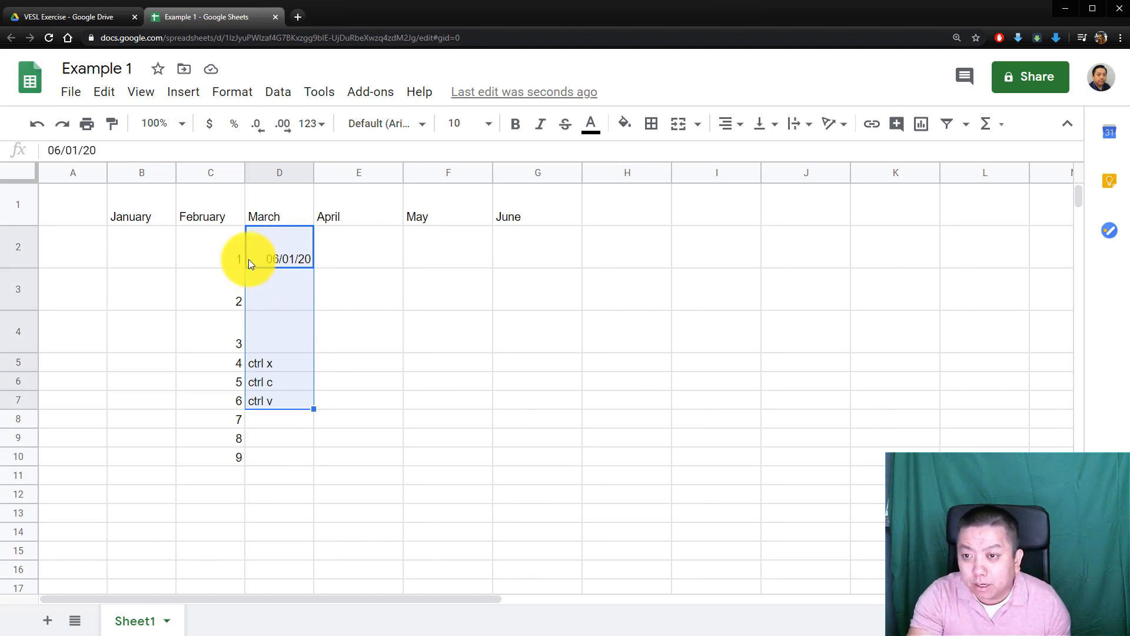
key("Delete")
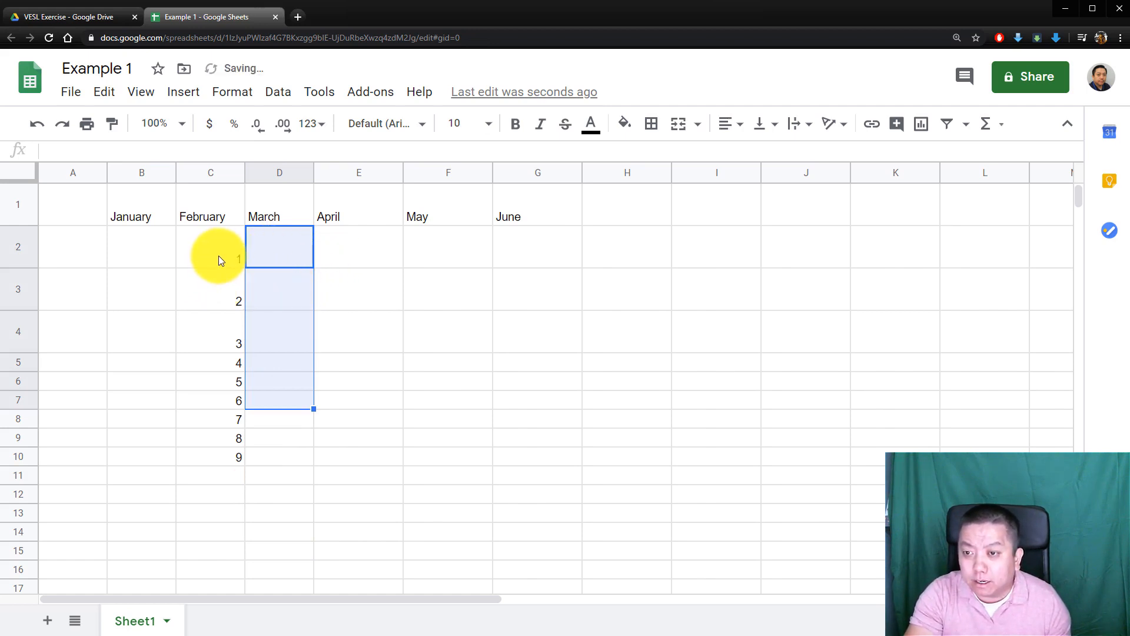
- Enter 2 in B2 under January and autofill the number series down to B10
left_click(141, 262)
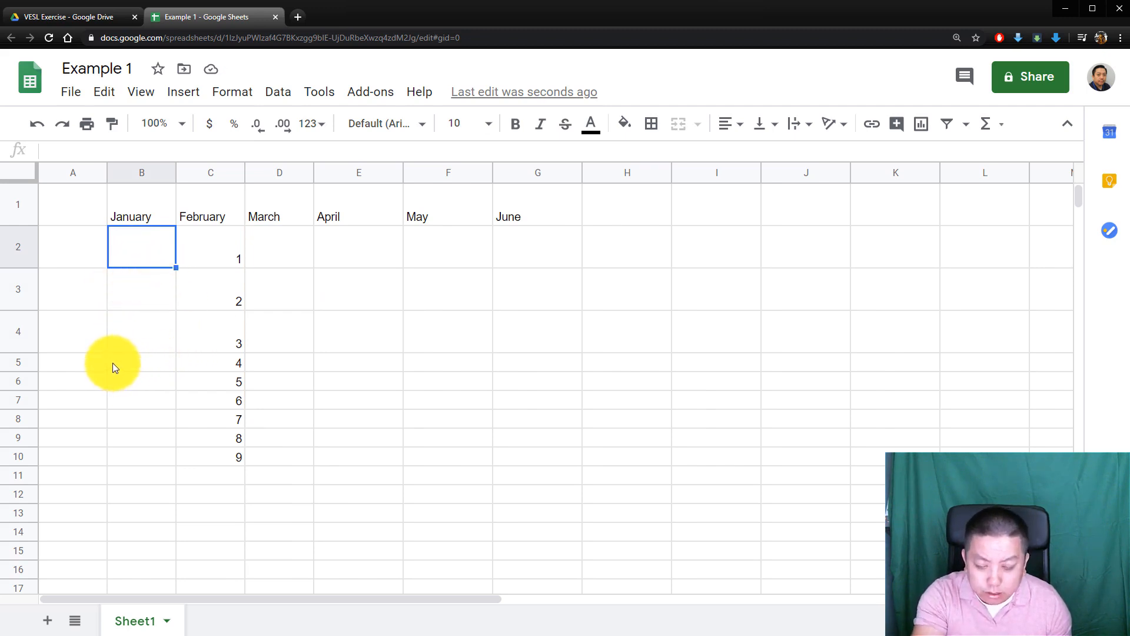
type("2")
key("Return")
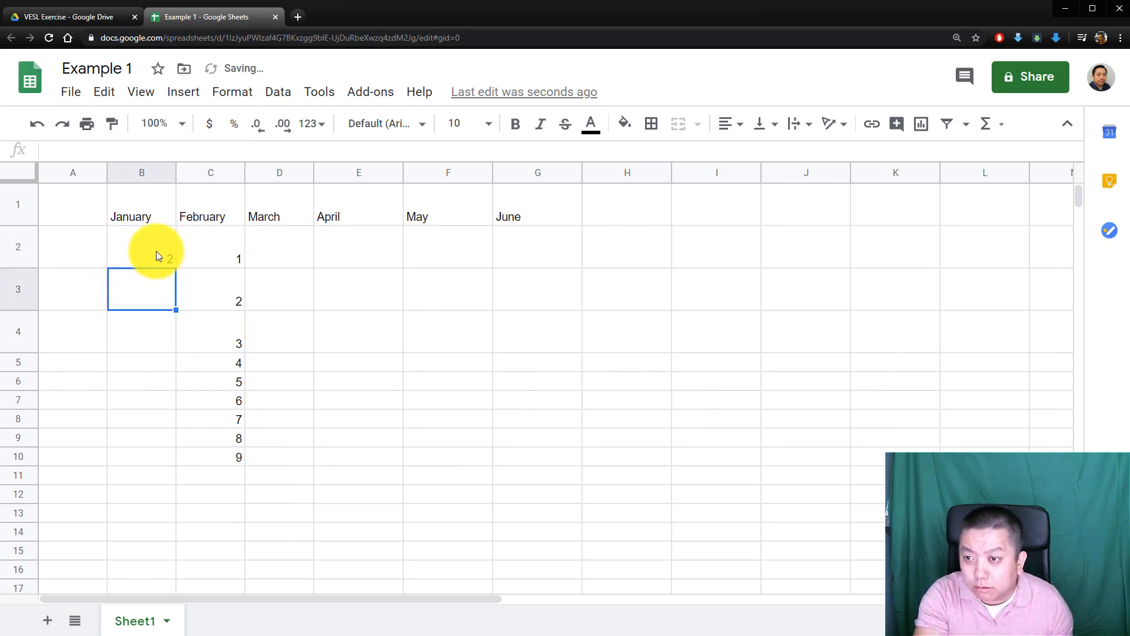
left_click(157, 252)
left_click_drag(176, 267, 171, 460)
- Enter 5 in D2 under March and autofill the number series down to D10
left_click(289, 264)
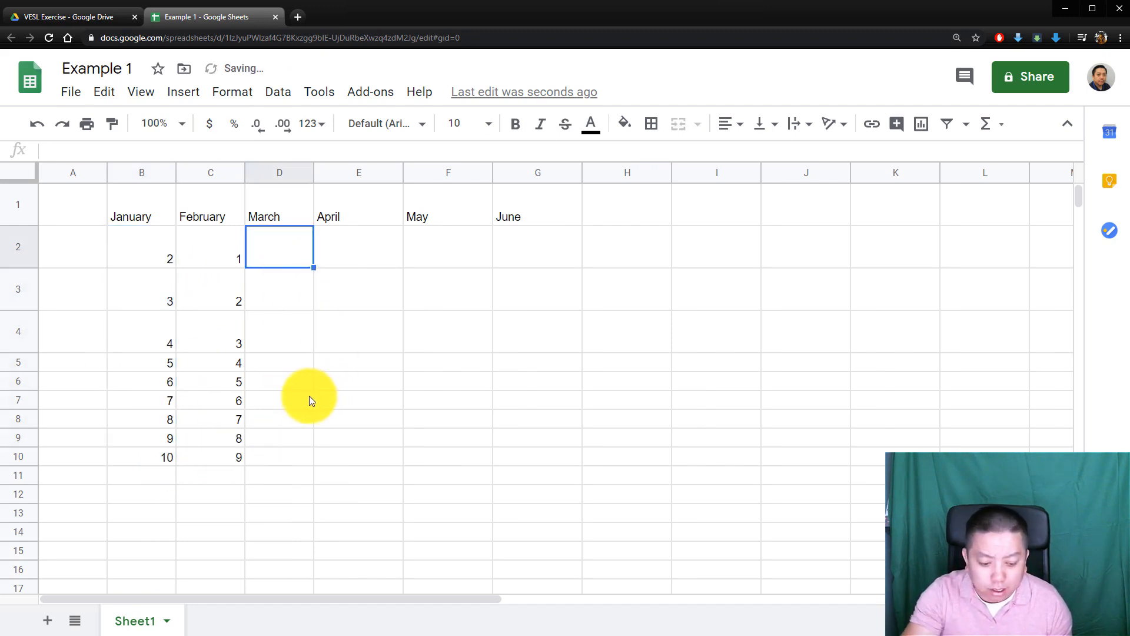
type("5")
key("Return")
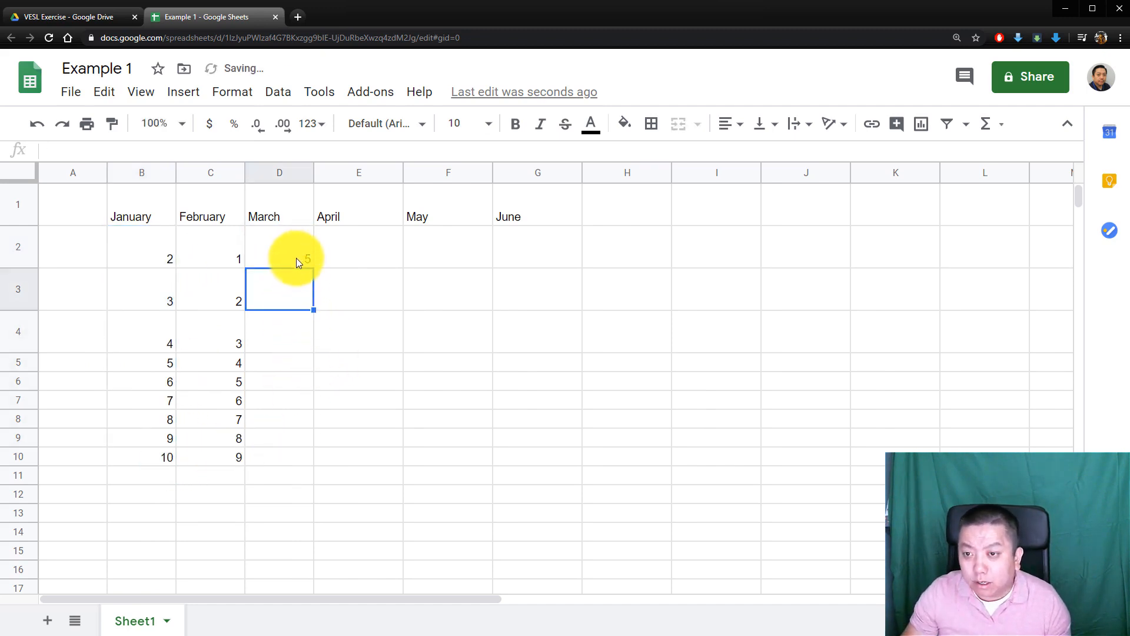
left_click(297, 262)
left_click_drag(313, 269, 312, 458)
- Label A11 "sum" and total the January numbers in B11 with the formula =SUM(B2:B10)
left_click(88, 474)
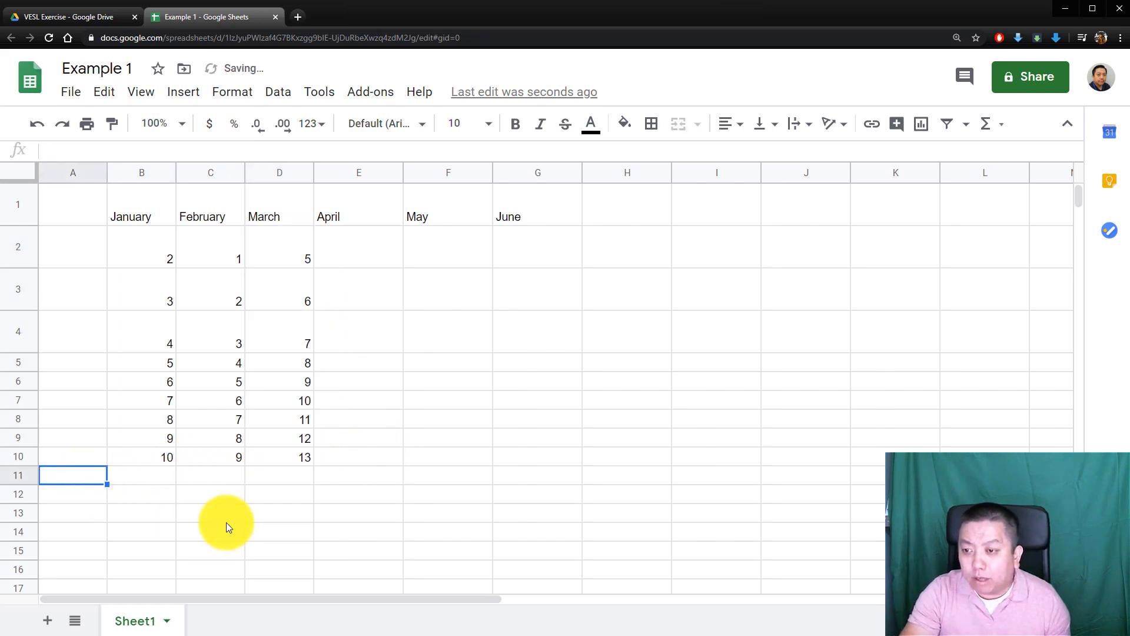
type("sum")
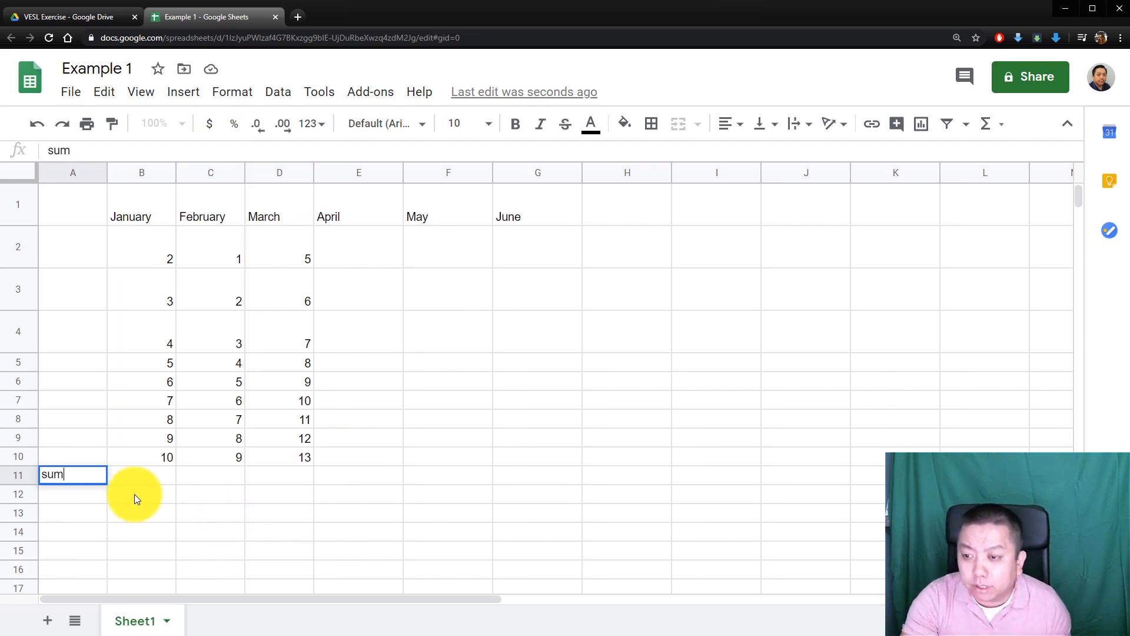
left_click(147, 483)
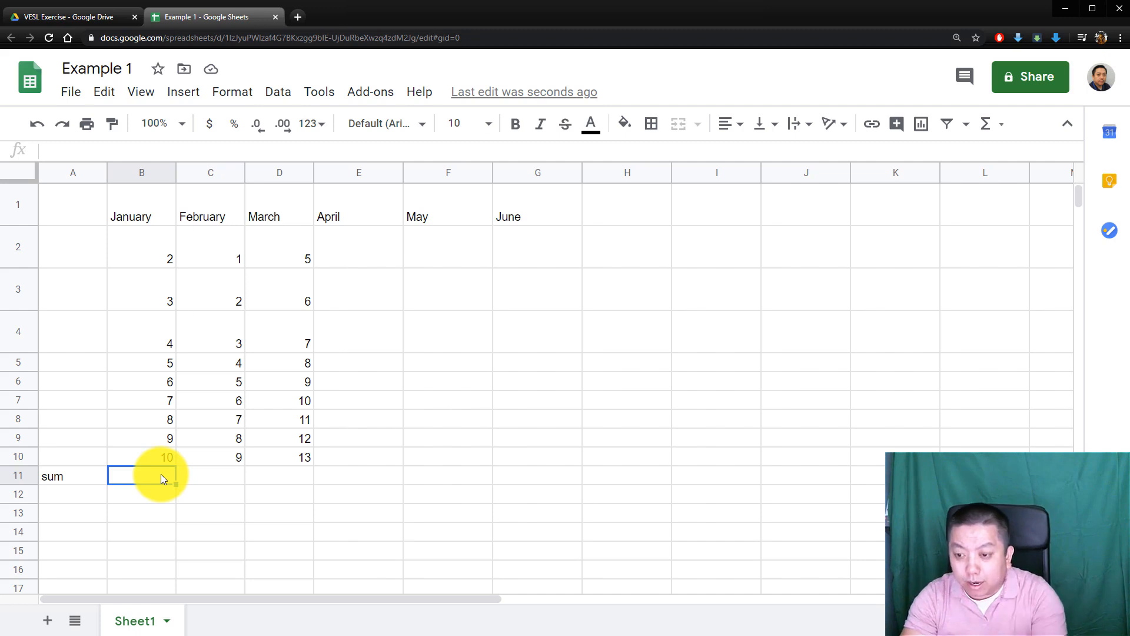
type("=")
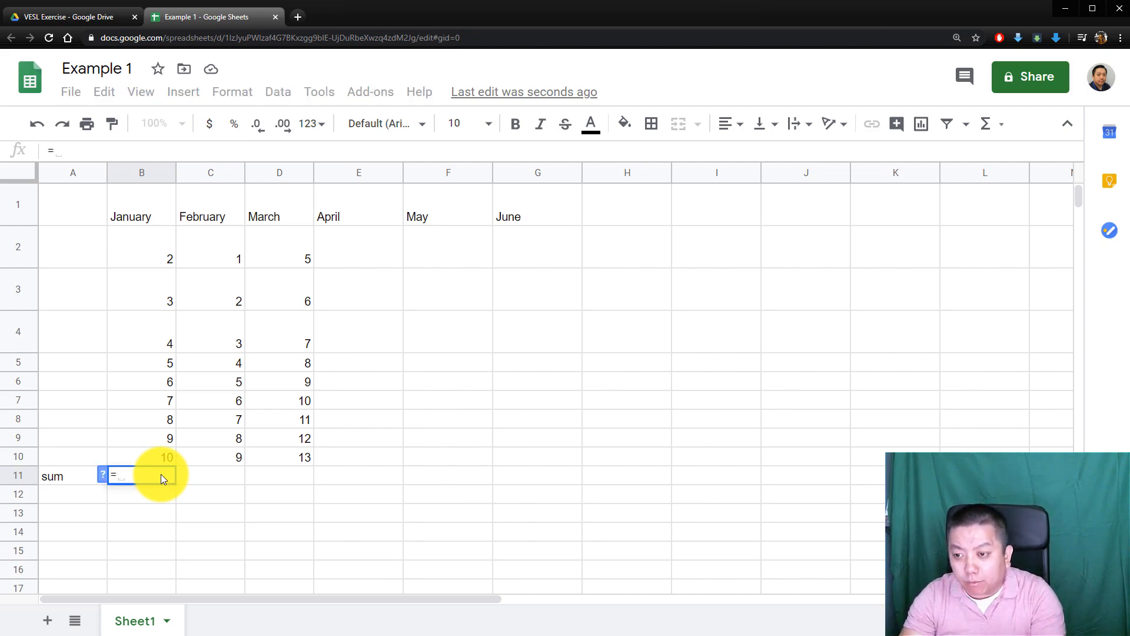
type("s")
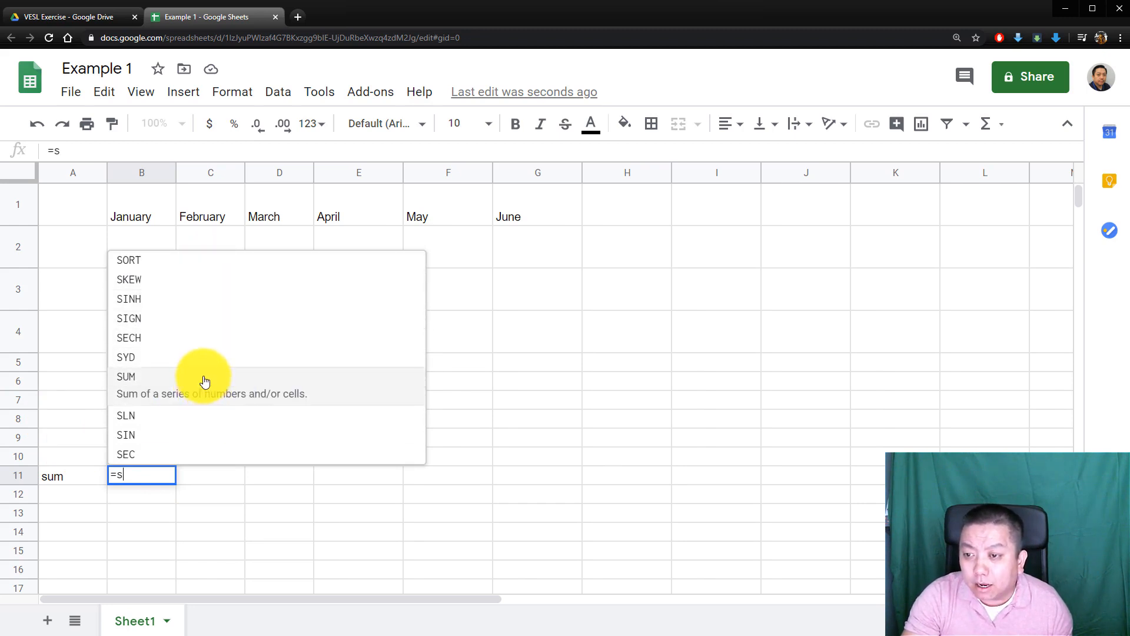
left_click(138, 388)
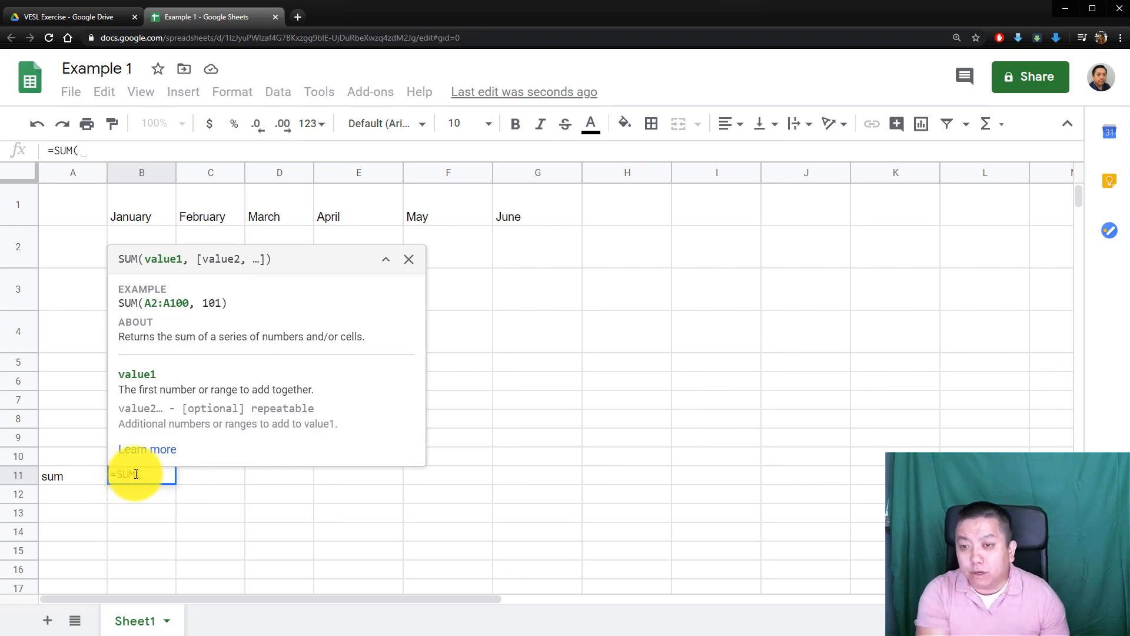
left_click(409, 259)
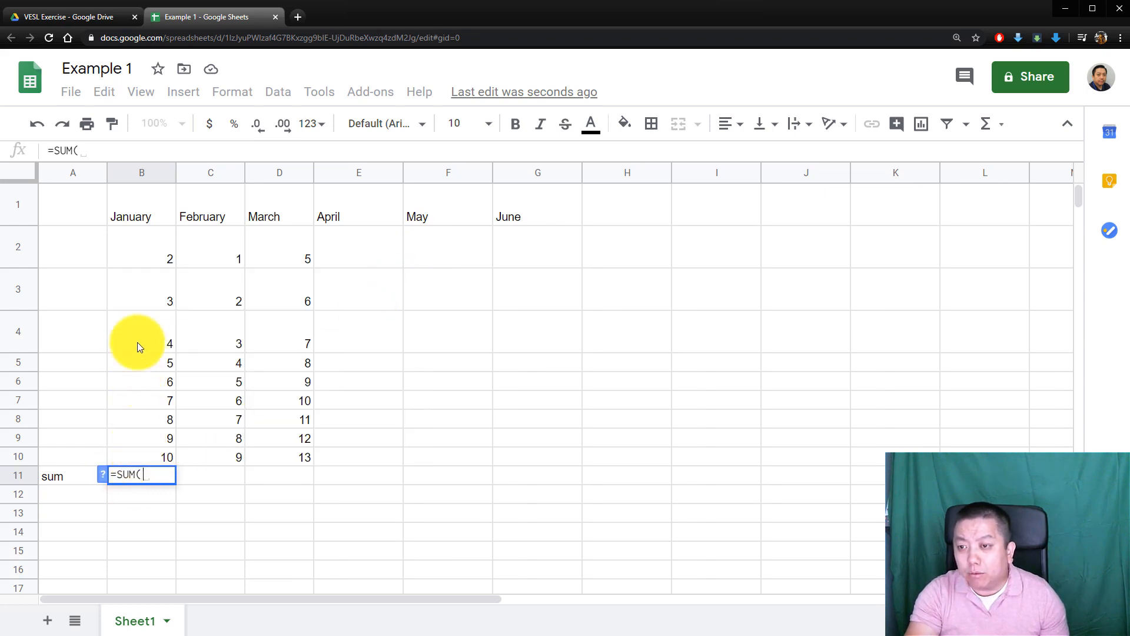
left_click_drag(149, 253, 153, 454)
key("Return")
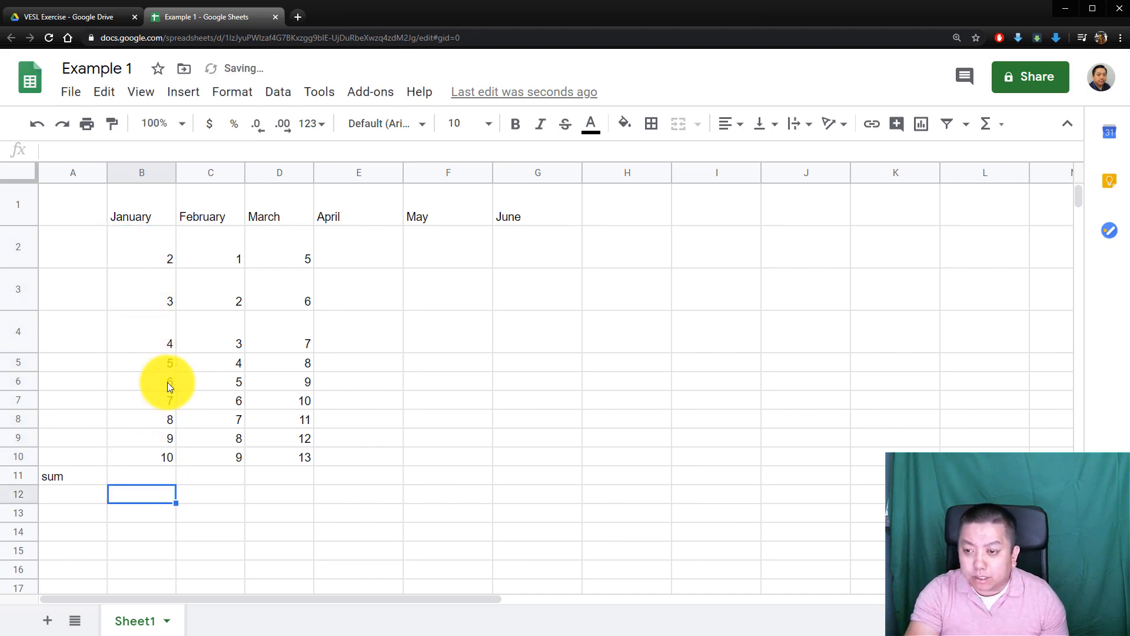
left_click(136, 478)
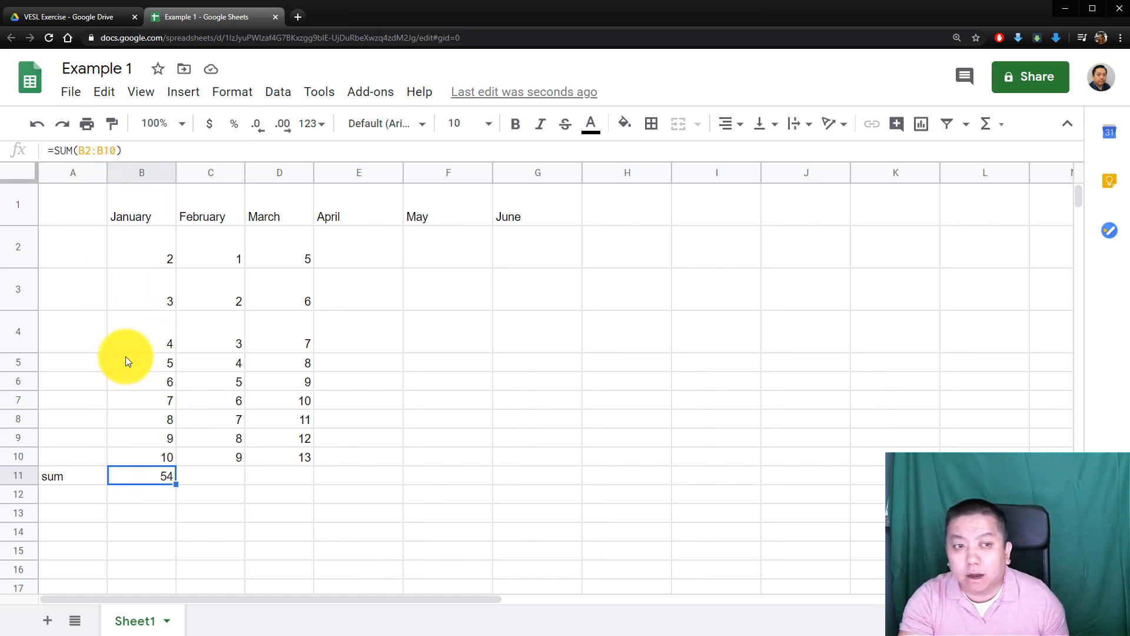
- Insert the SUM function from the built-in function list into C11 to total the February numbers C2:C10
left_click(199, 474)
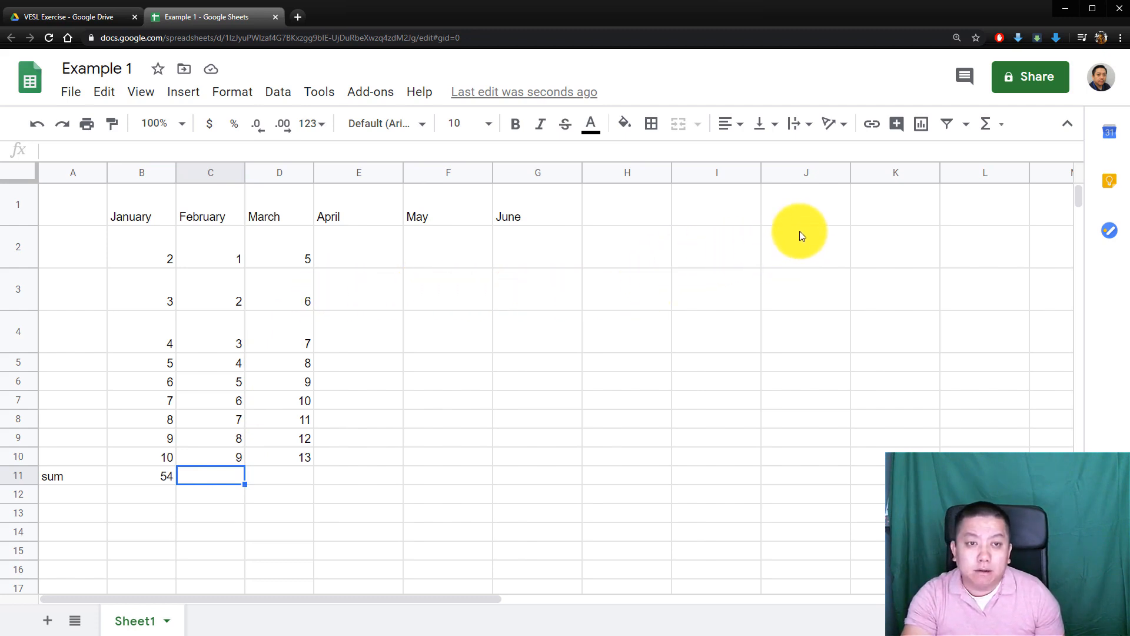
left_click(1003, 127)
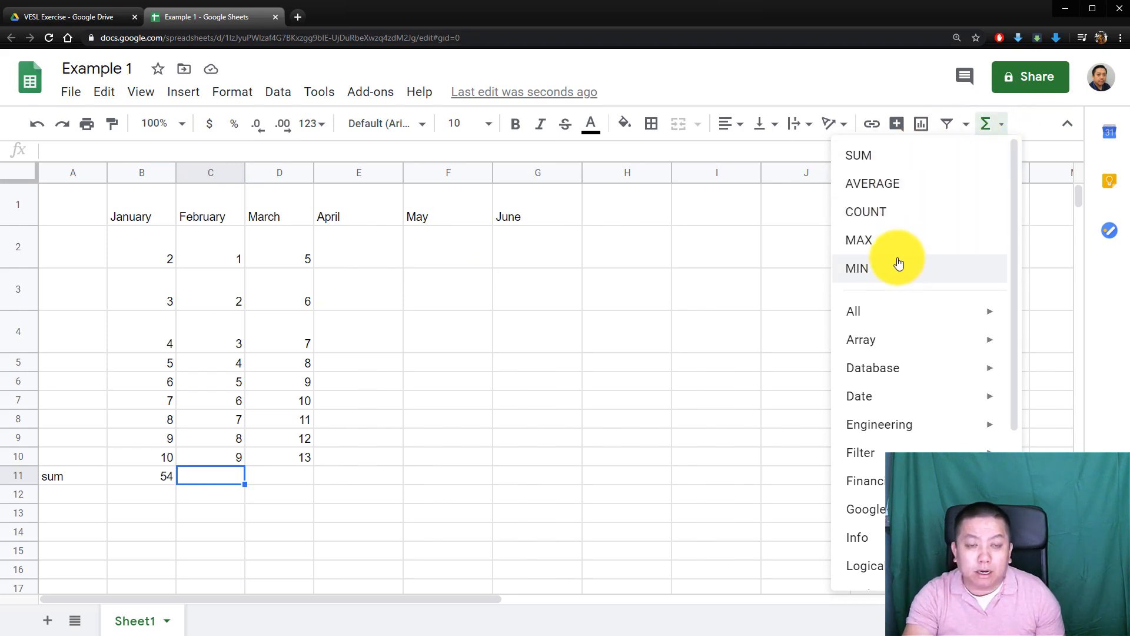
left_click(893, 165)
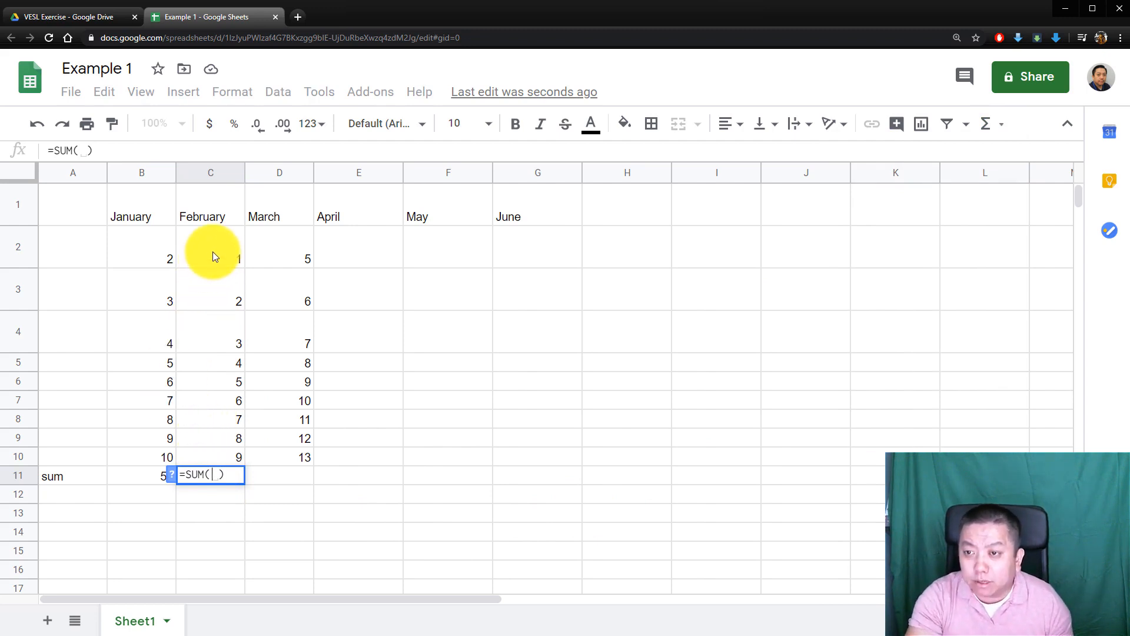
left_click_drag(213, 252, 221, 462)
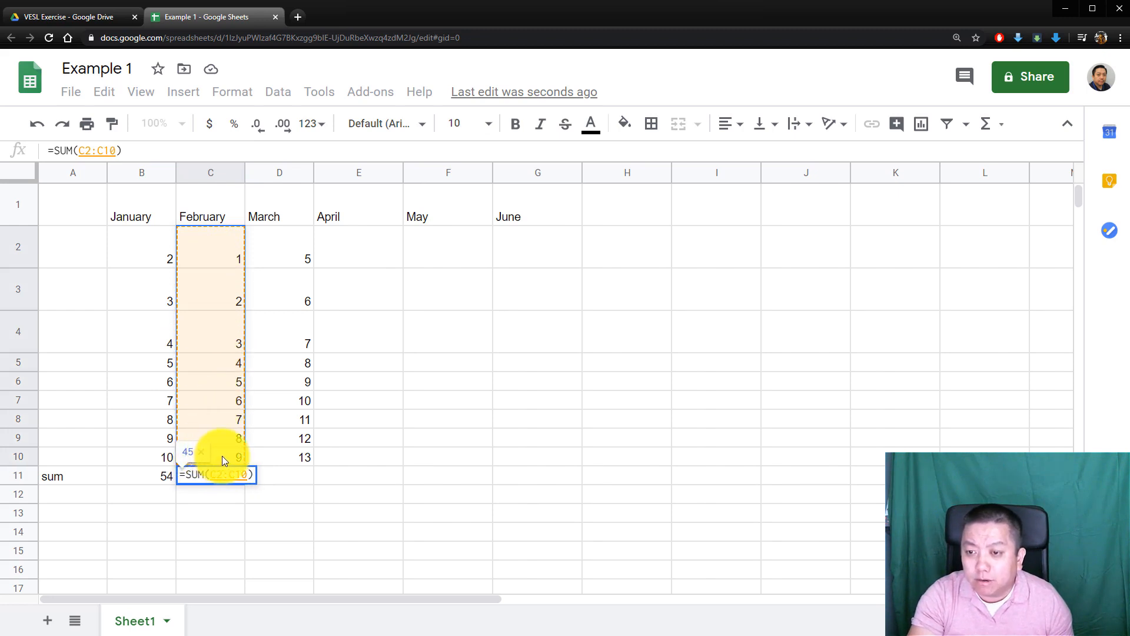
key("Return")
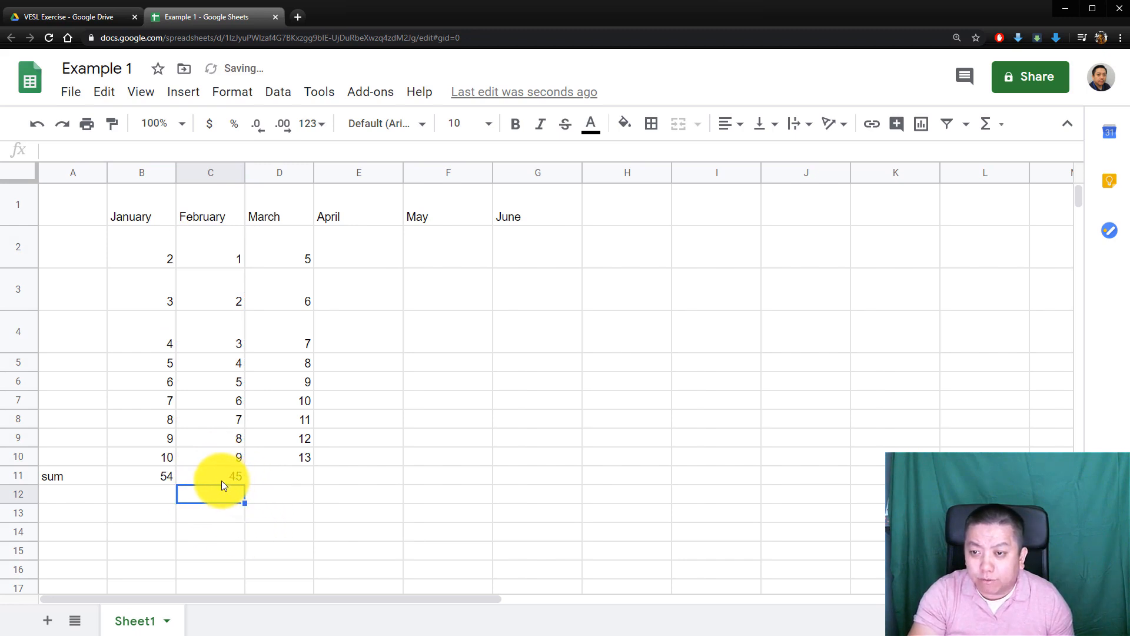
left_click(221, 481)
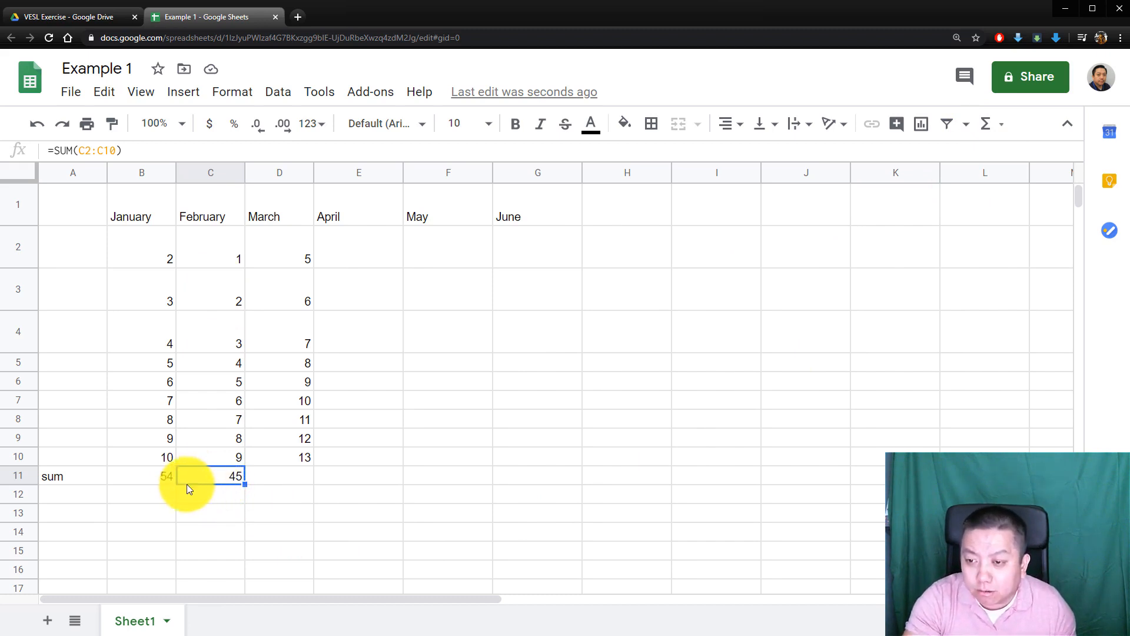
left_click(161, 479)
- Delete the SUM formulas from C11 and B11, keeping the "sum" label
left_click(221, 478)
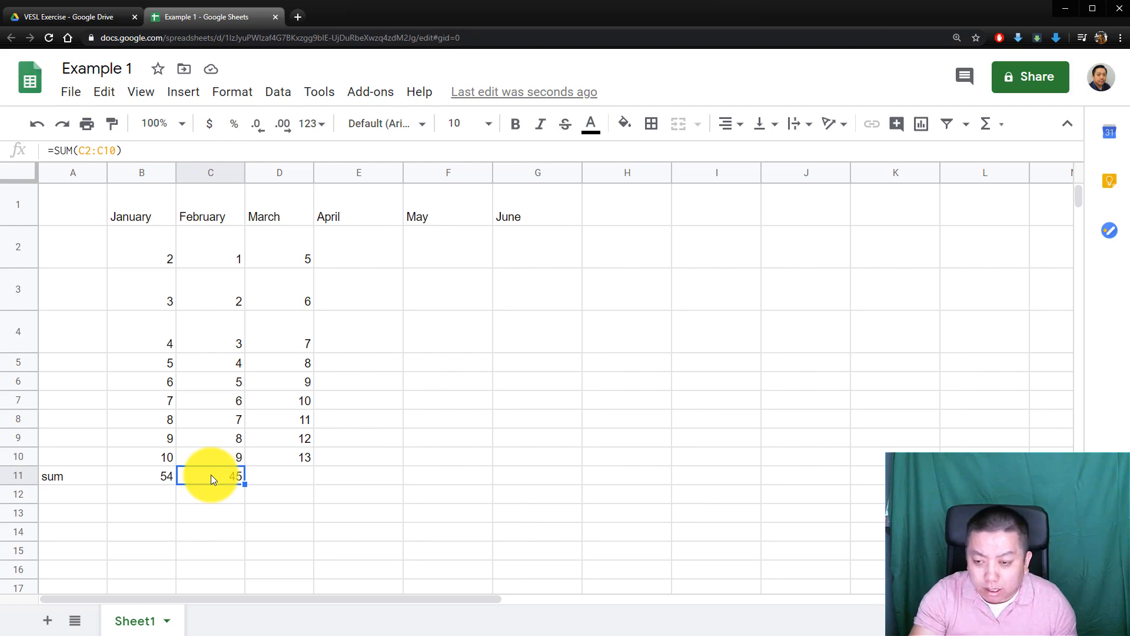
key("Delete")
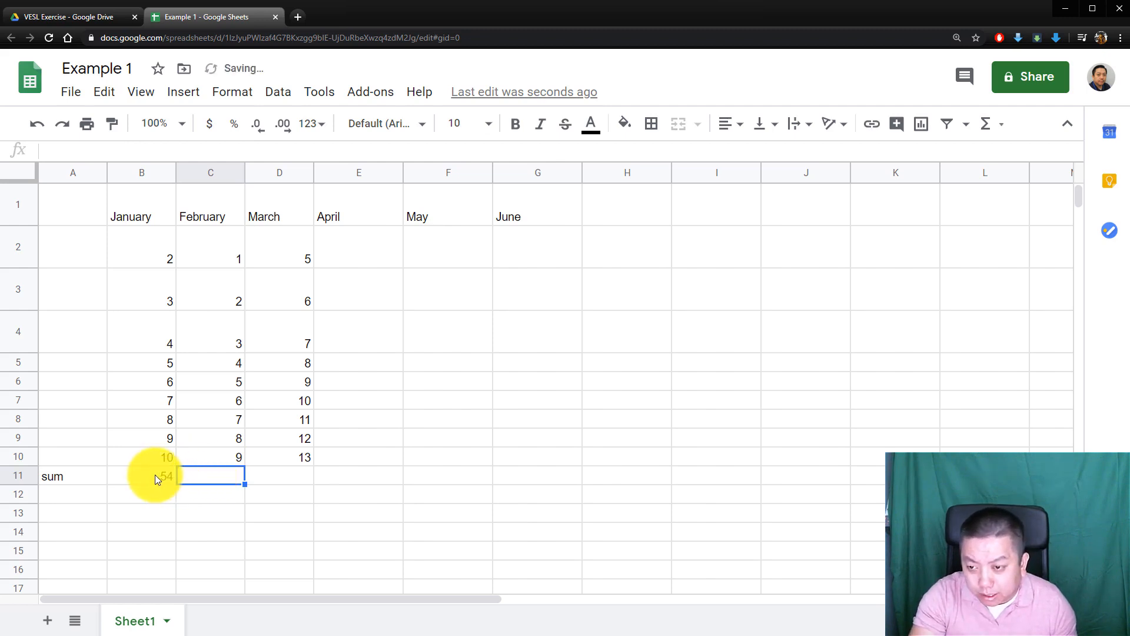
left_click(154, 475)
key("Delete")
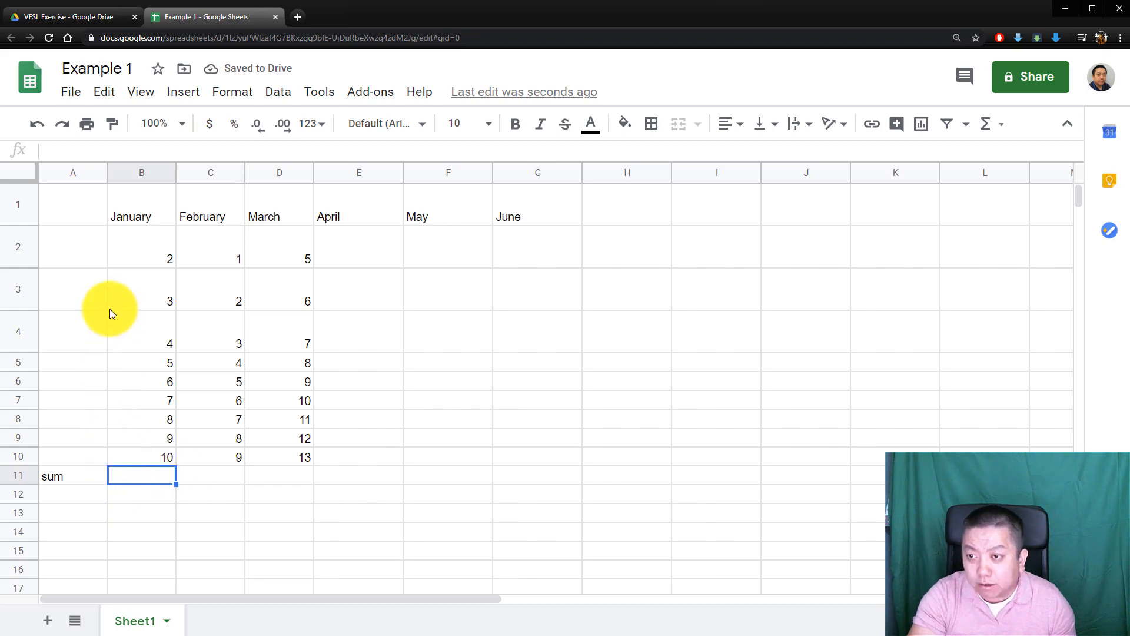
- Insert the built-in SUM function into B11 for the range B2:B10 and autofill it across to D11
left_click(1000, 125)
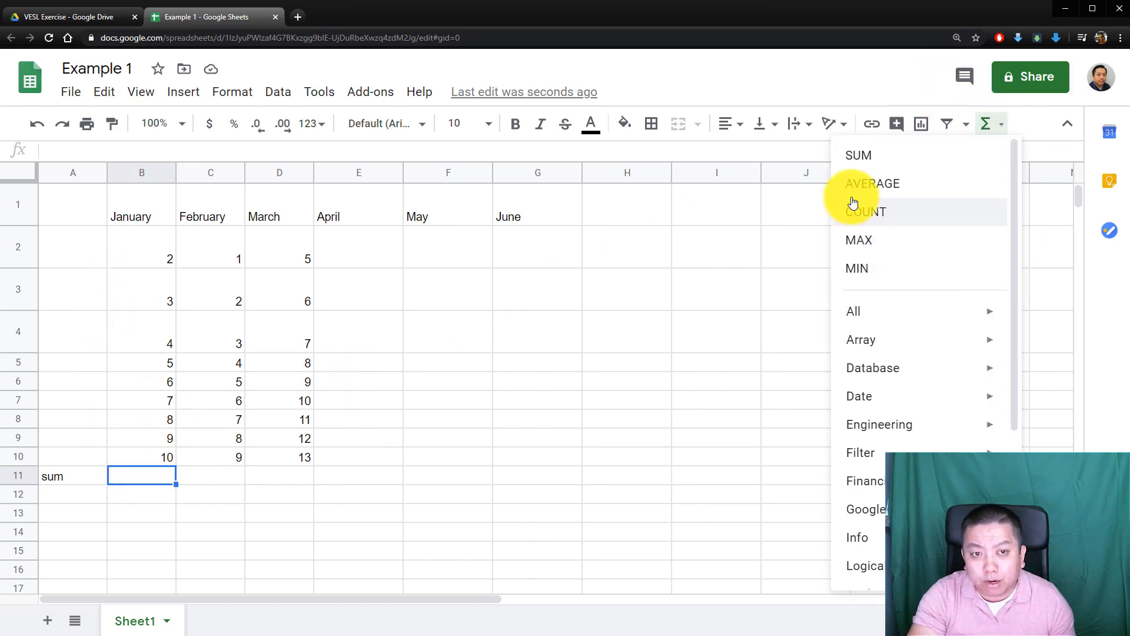
left_click(877, 159)
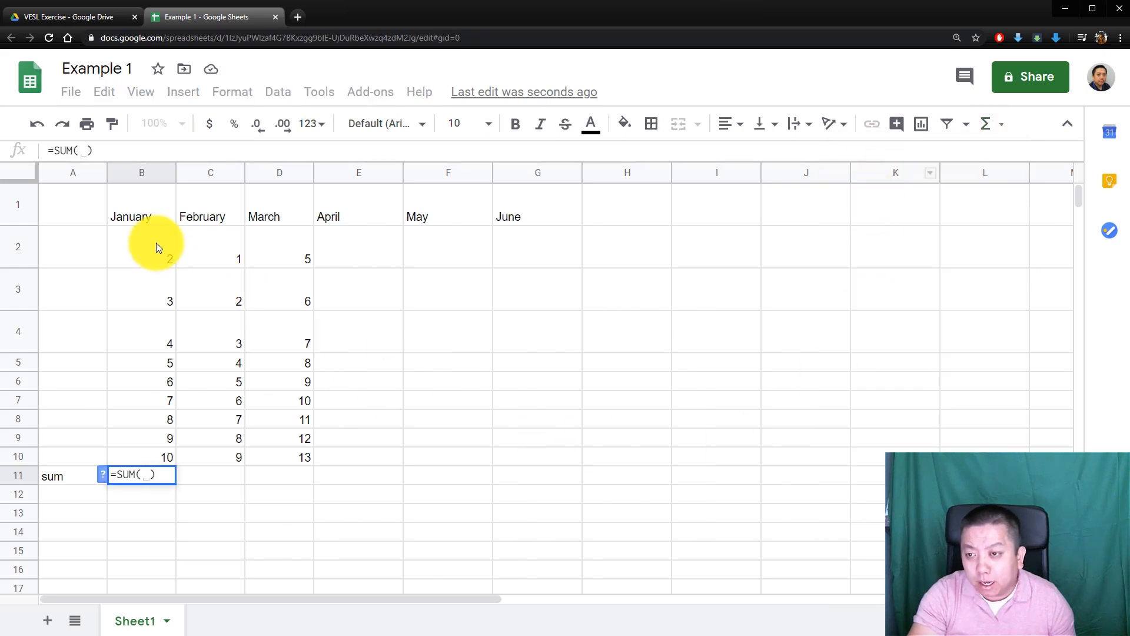
left_click_drag(144, 238, 147, 461)
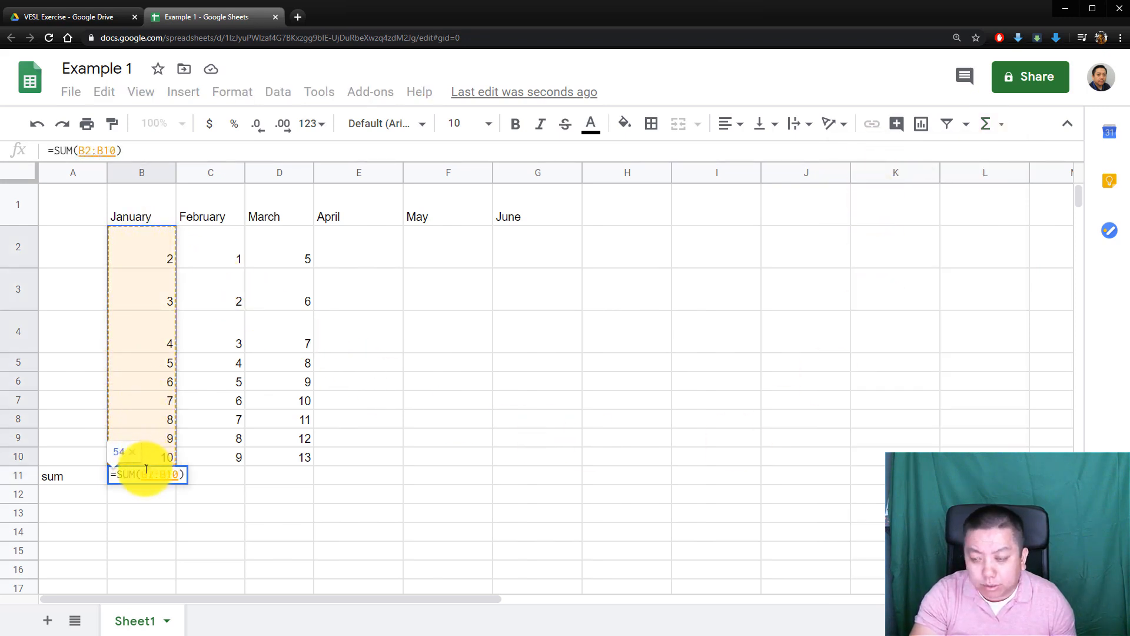
key("Return")
left_click(141, 478)
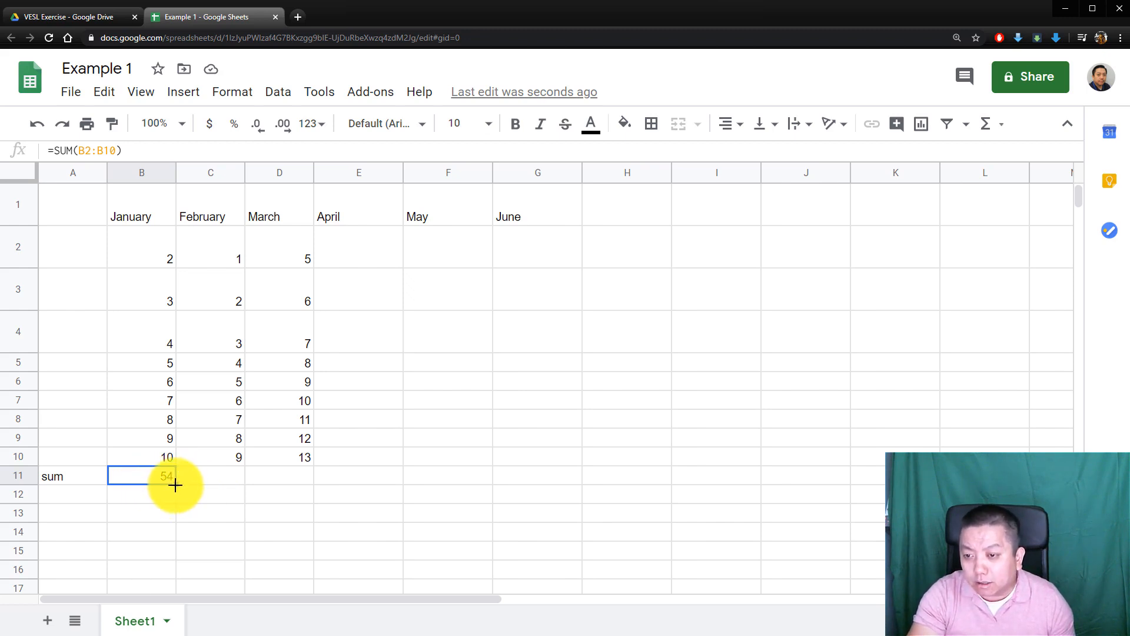
left_click_drag(175, 484, 312, 484)
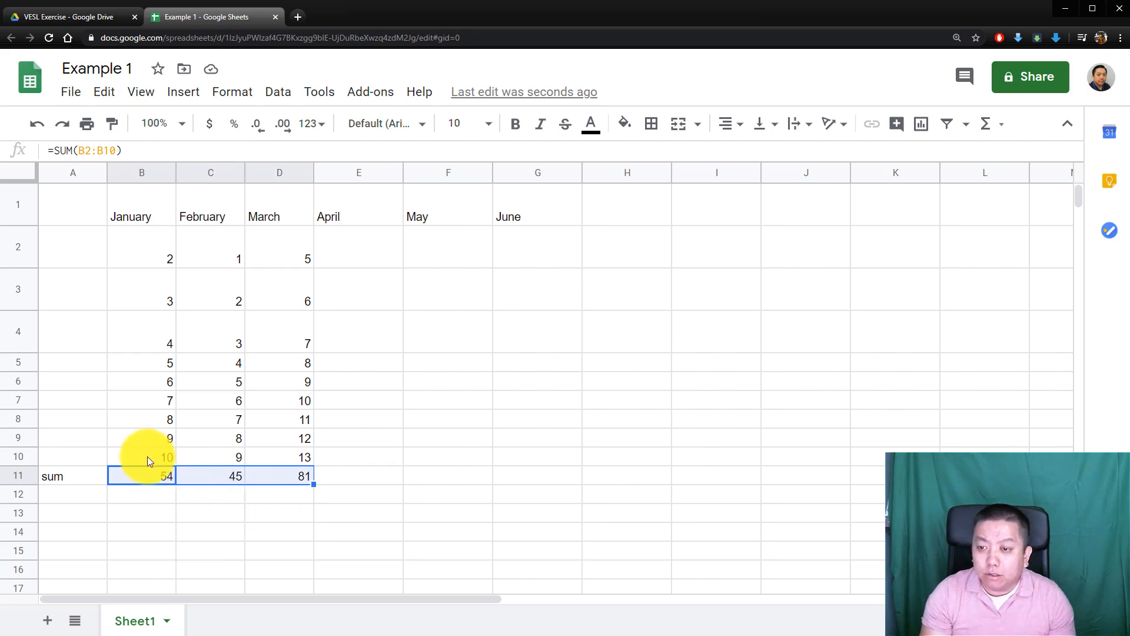
- Undo the autofill and the SUM formula in row 11, leaving only the "sum" label
key("ctrl+z")
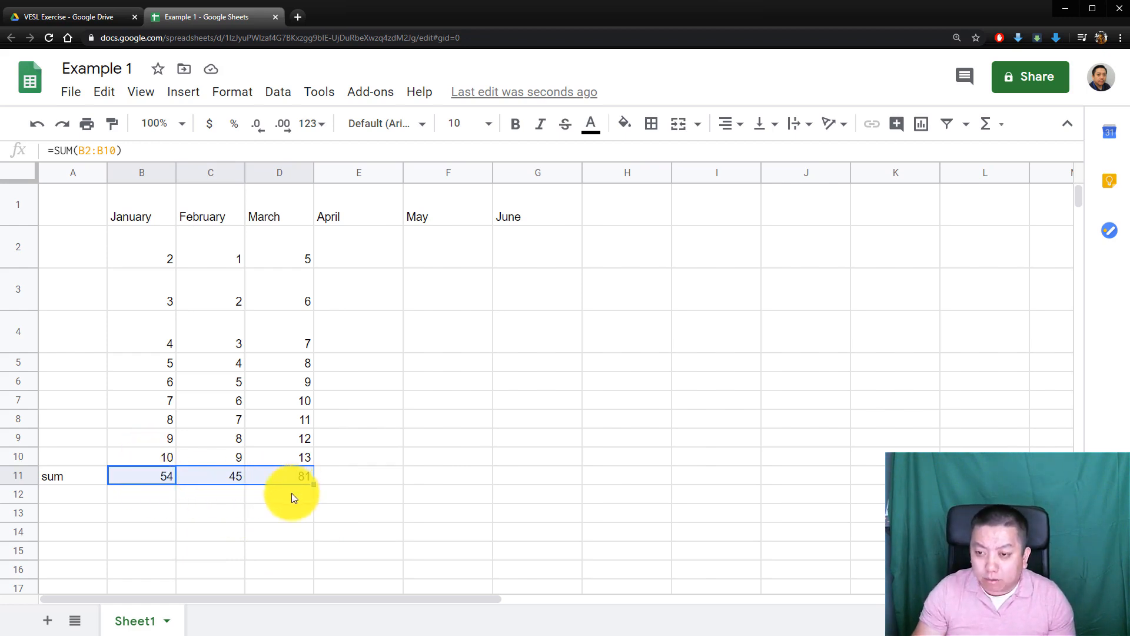
key("ctrl+z")
key("ctrl+z")
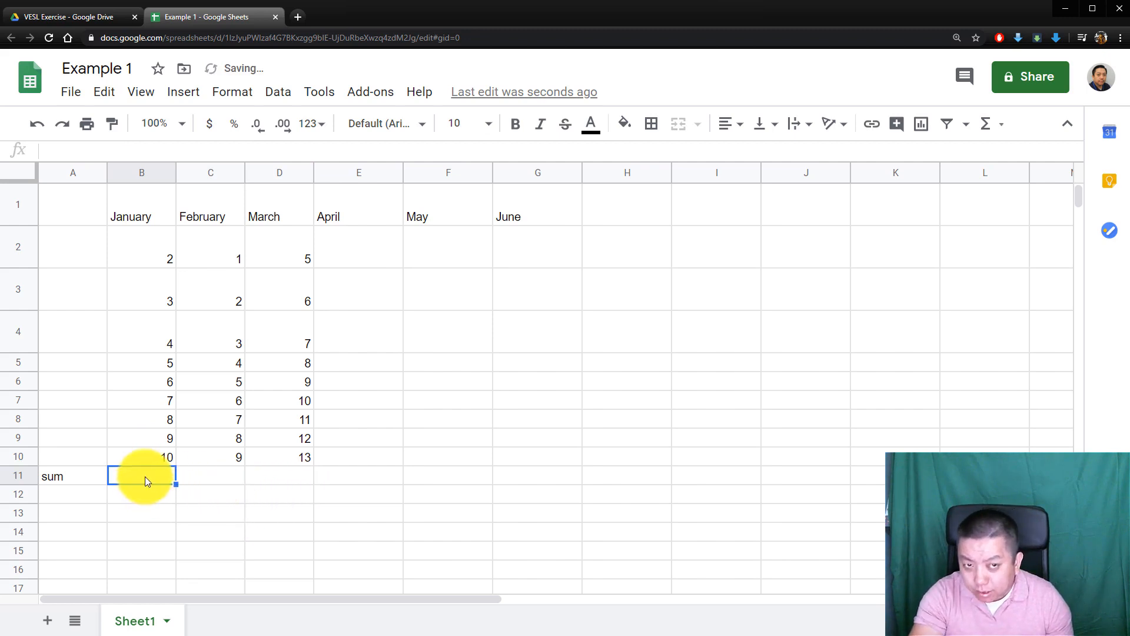
- Insert the built-in AVERAGE function into B11 for the range B2:B10 and autofill it across to D11
left_click(1003, 125)
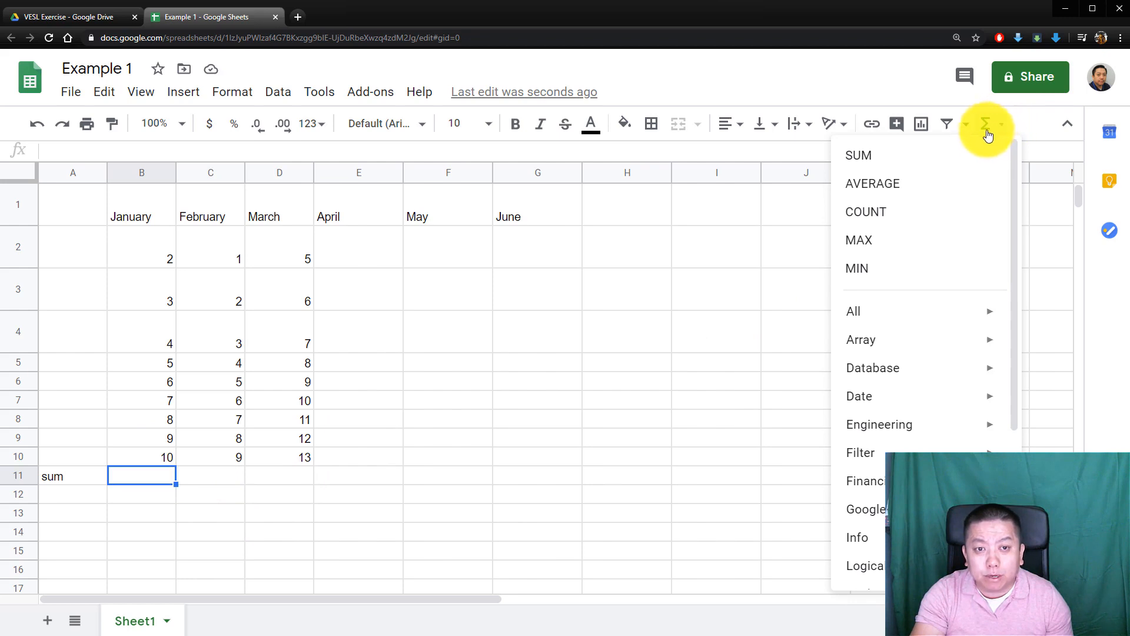
left_click(896, 187)
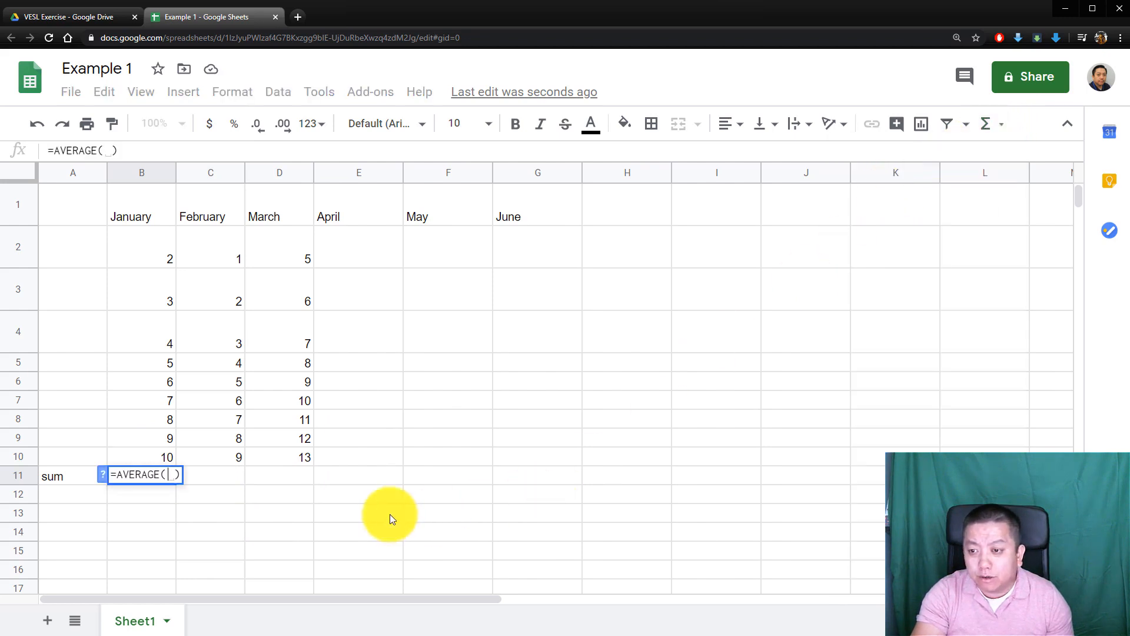
left_click_drag(154, 248, 156, 451)
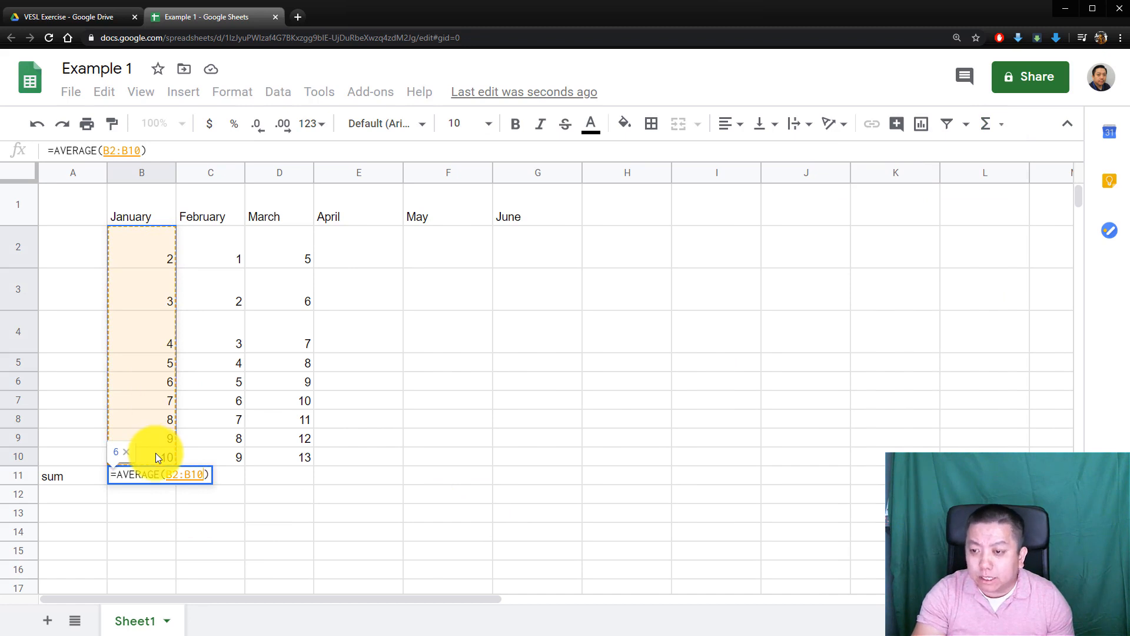
key("Return")
left_click(159, 478)
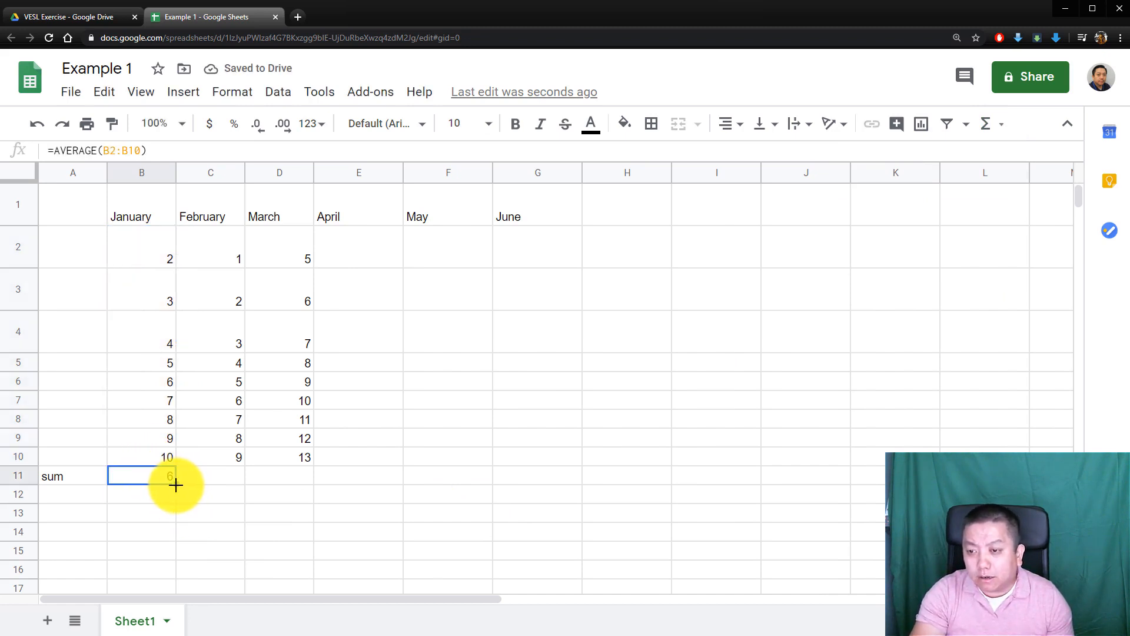
left_click_drag(176, 484, 268, 486)
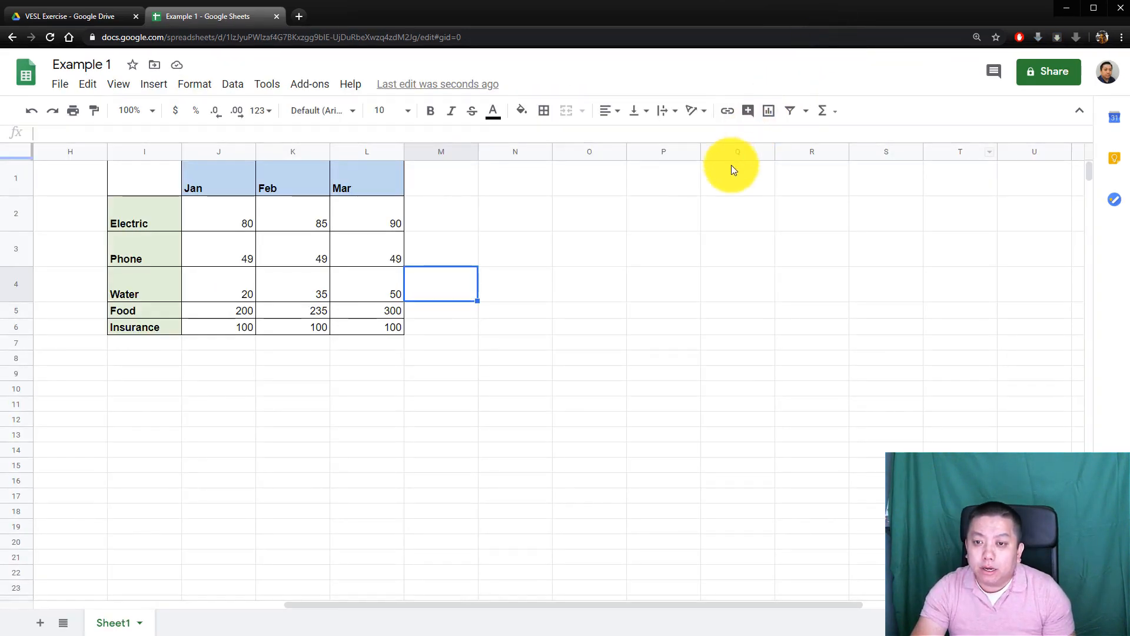
left_click(434, 318)
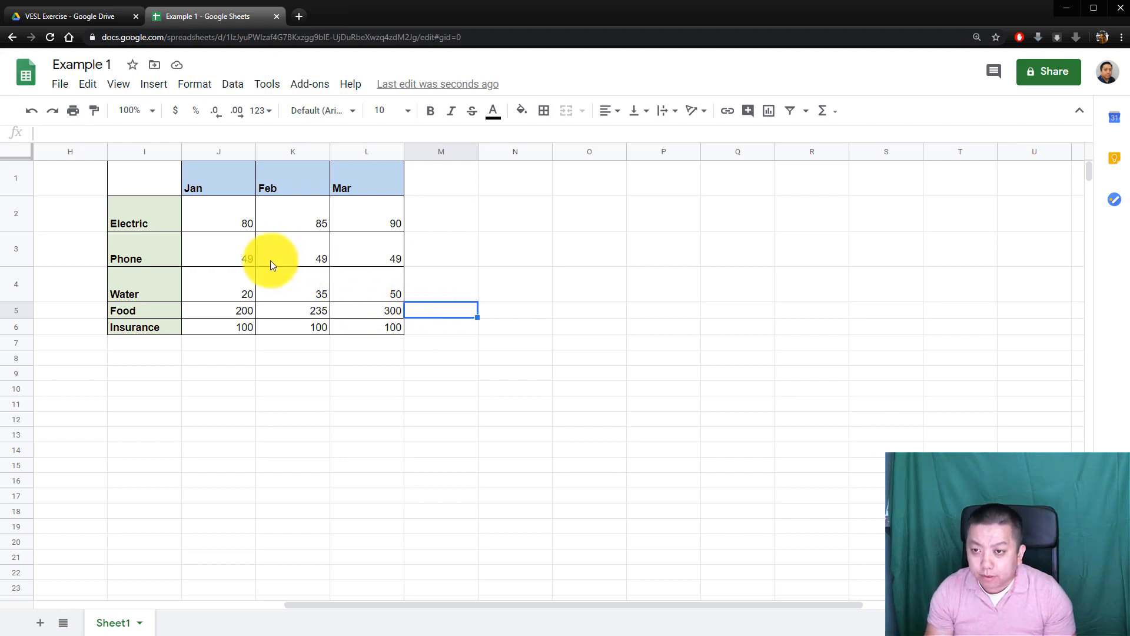
left_click(165, 182)
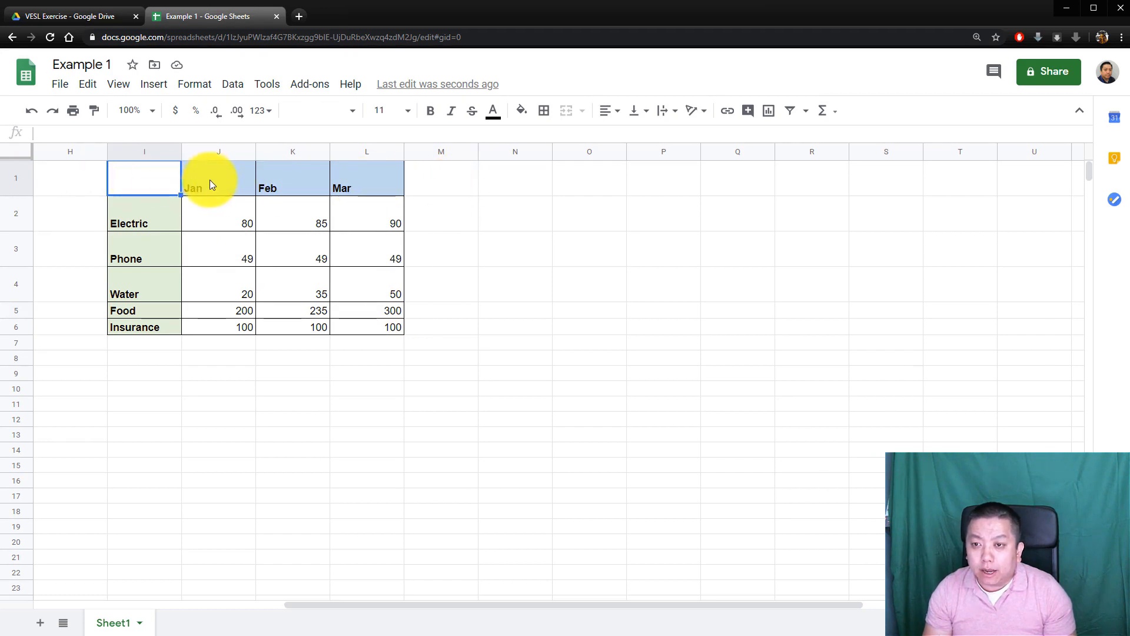
left_click_drag(222, 186, 394, 186)
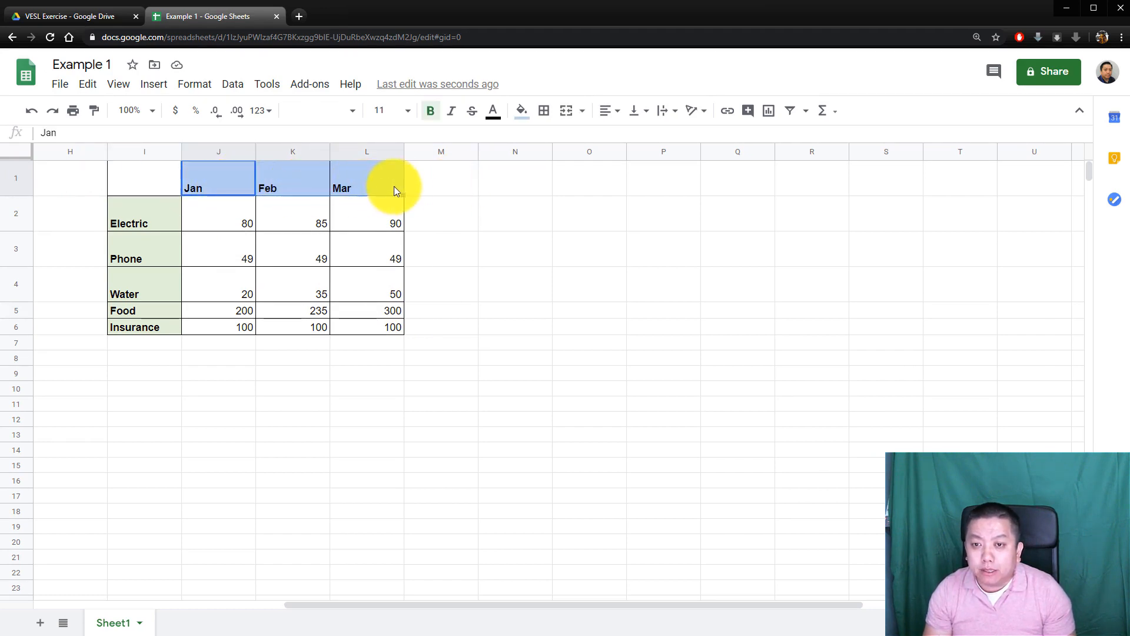
left_click(453, 185)
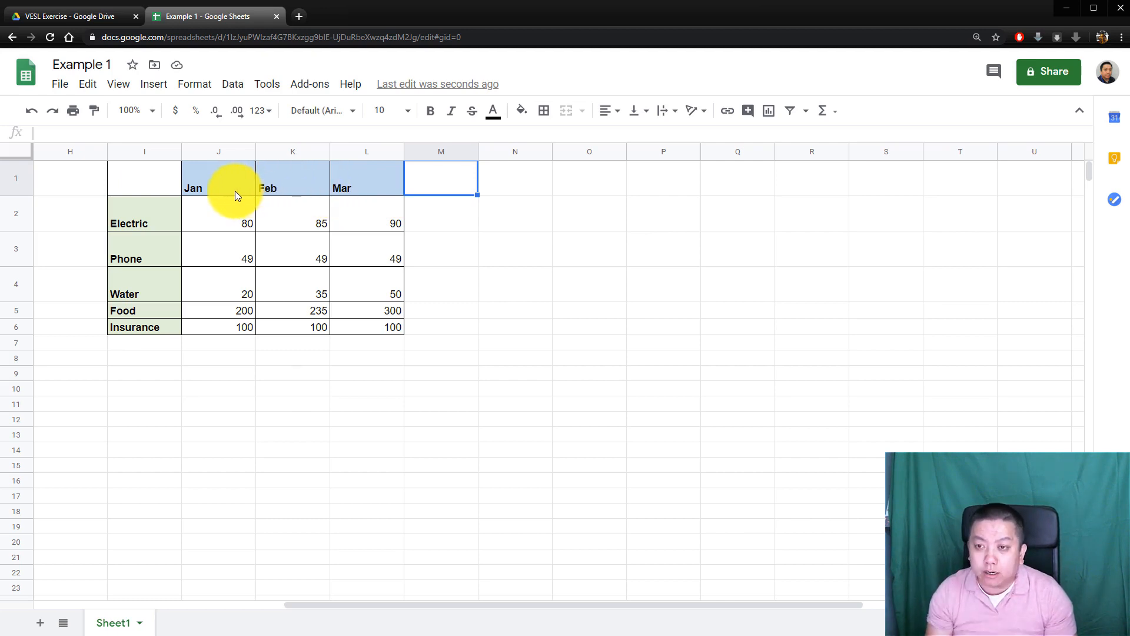
left_click(142, 189)
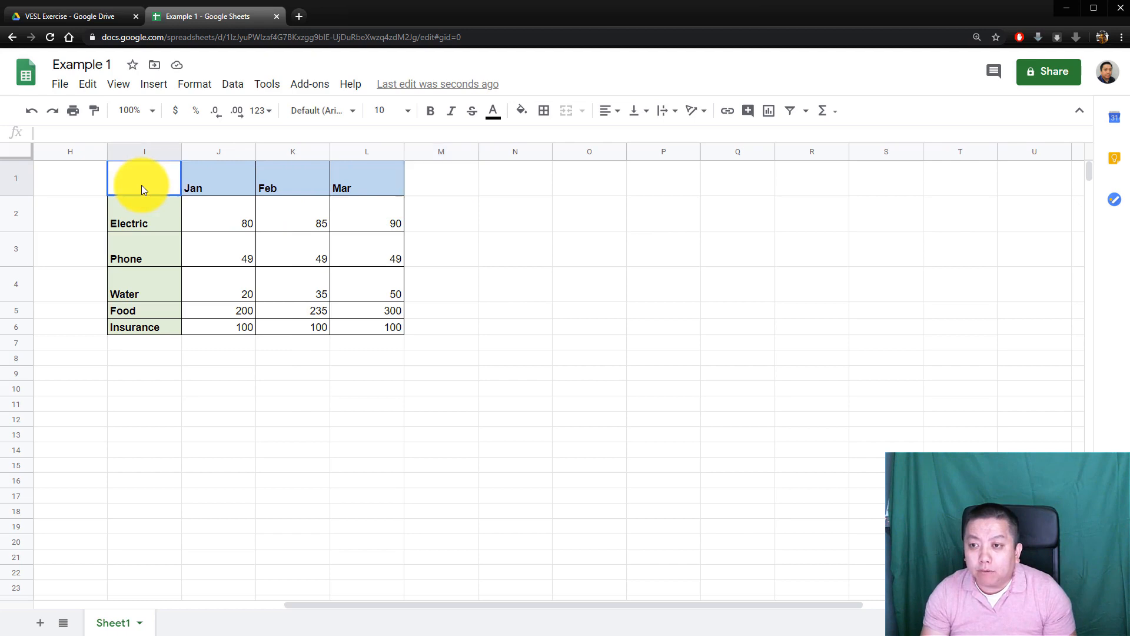
left_click(81, 188)
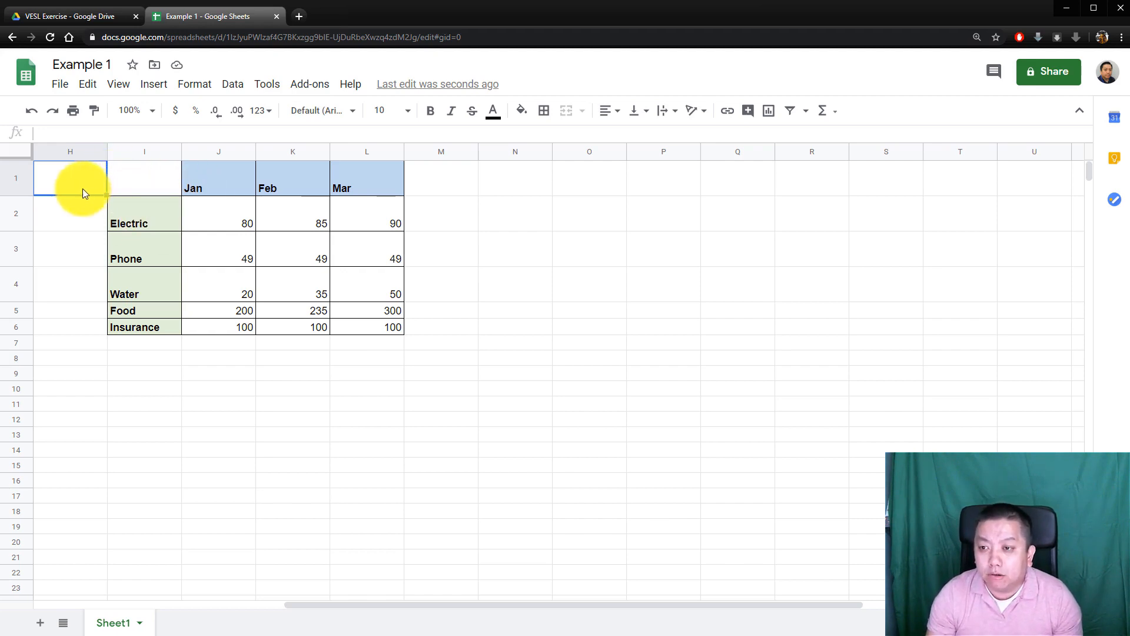
- Freeze the first row of the expense sheet, which holds the Jan, Feb and Mar headers
left_click(234, 178)
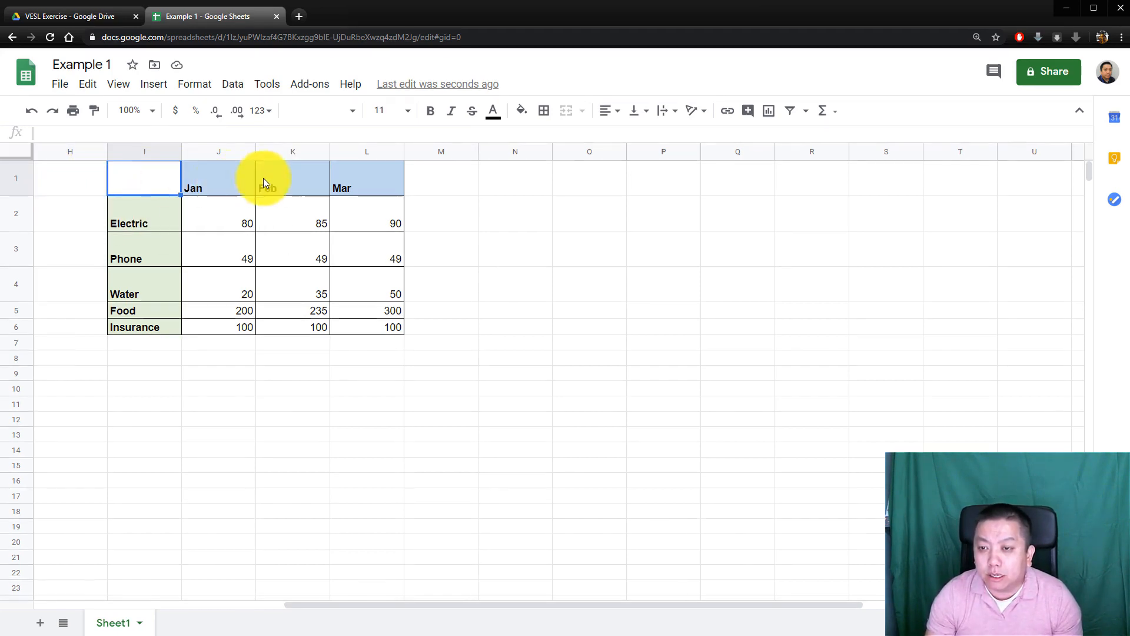
left_click_drag(183, 177, 180, 177)
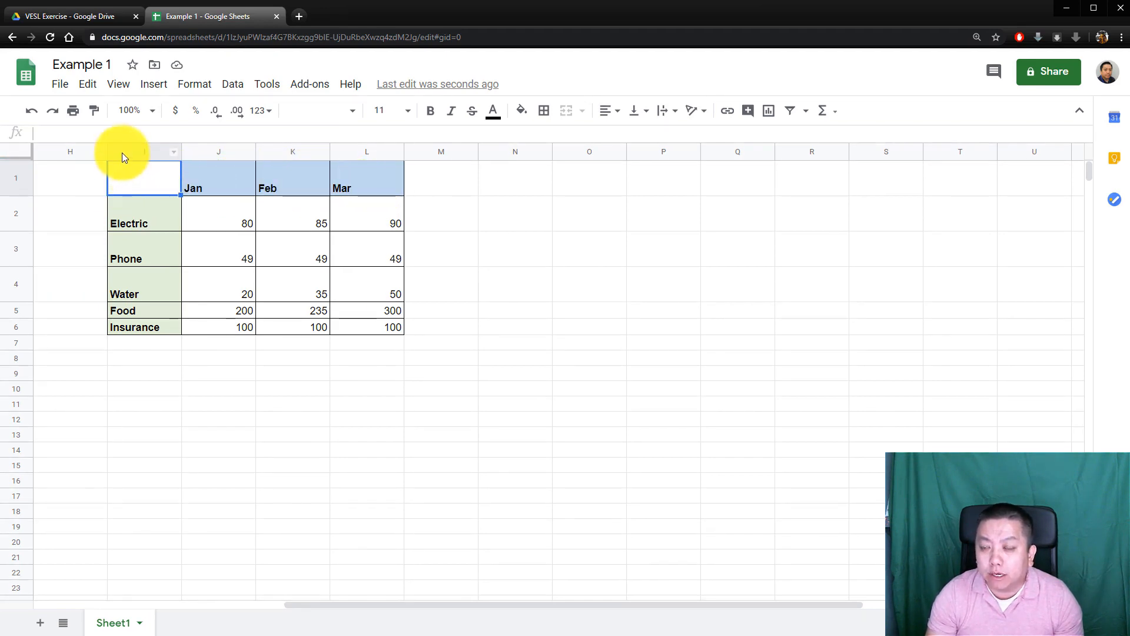
left_click(119, 89)
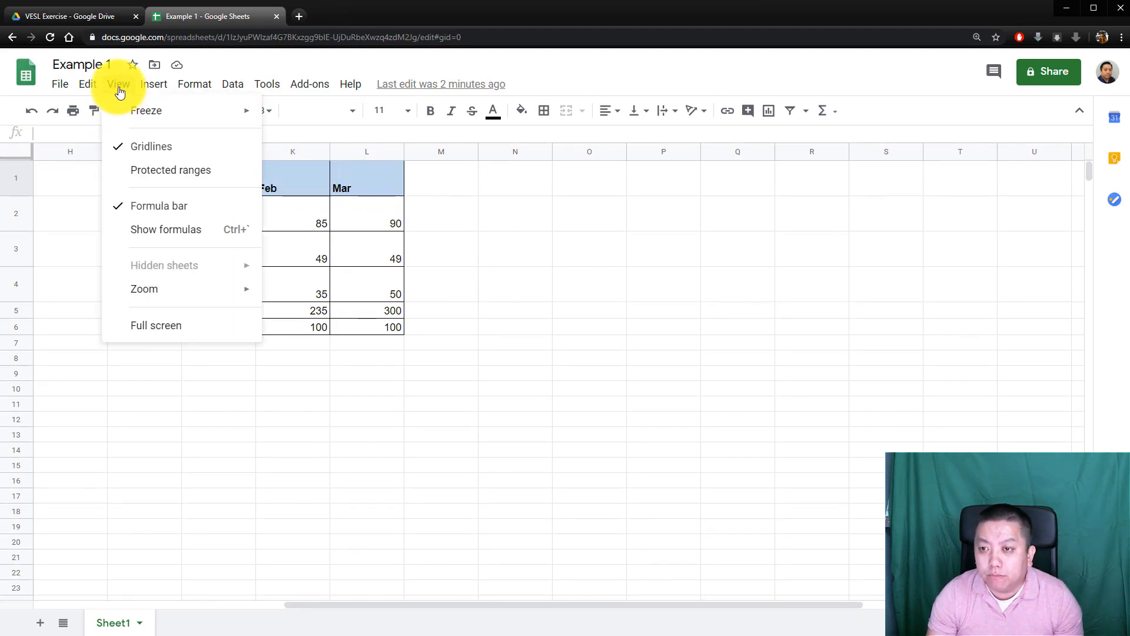
mouse_move(144, 112)
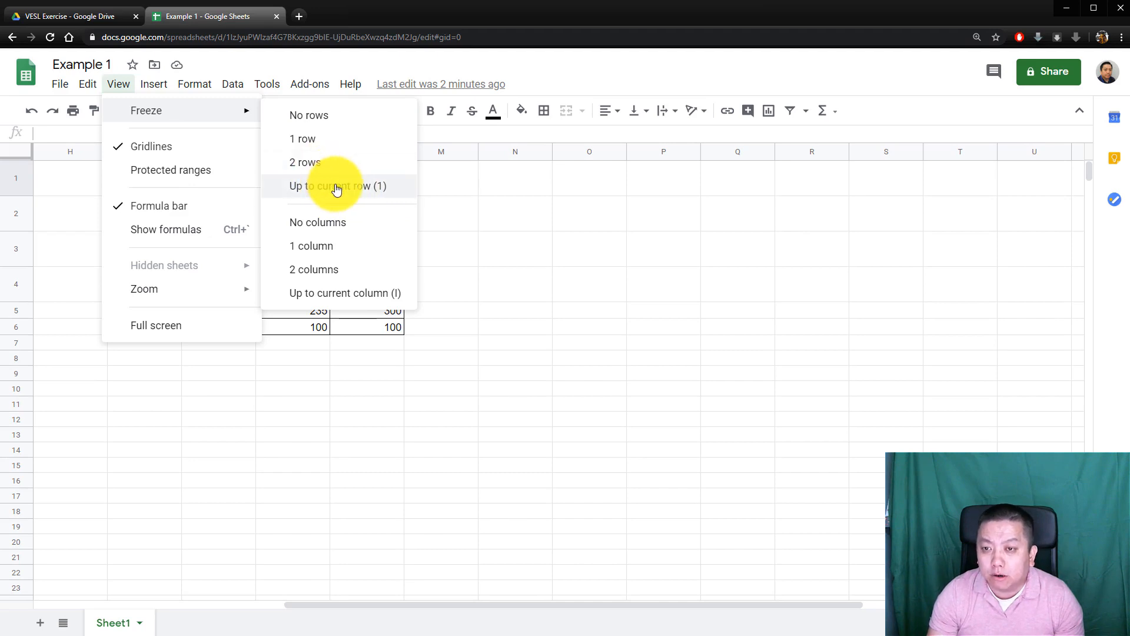
left_click(329, 149)
- Examine how the frozen header row behaves while moving down through the sheet and back to the expense table
left_click(174, 178)
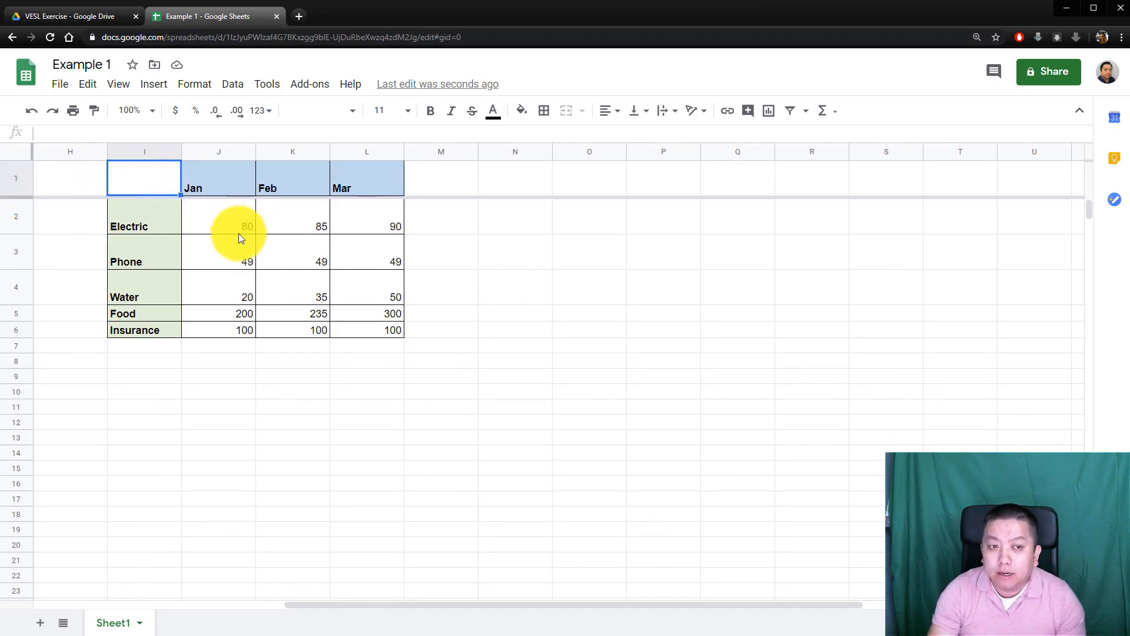
scroll(238, 233, "down", 1)
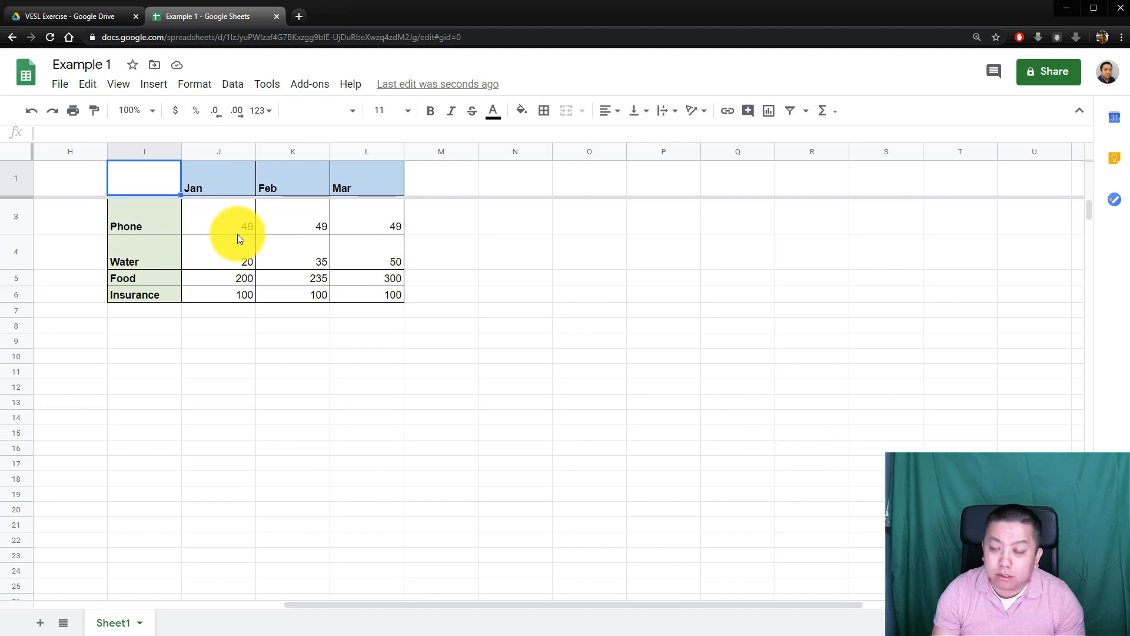
scroll(245, 245, "down", 1)
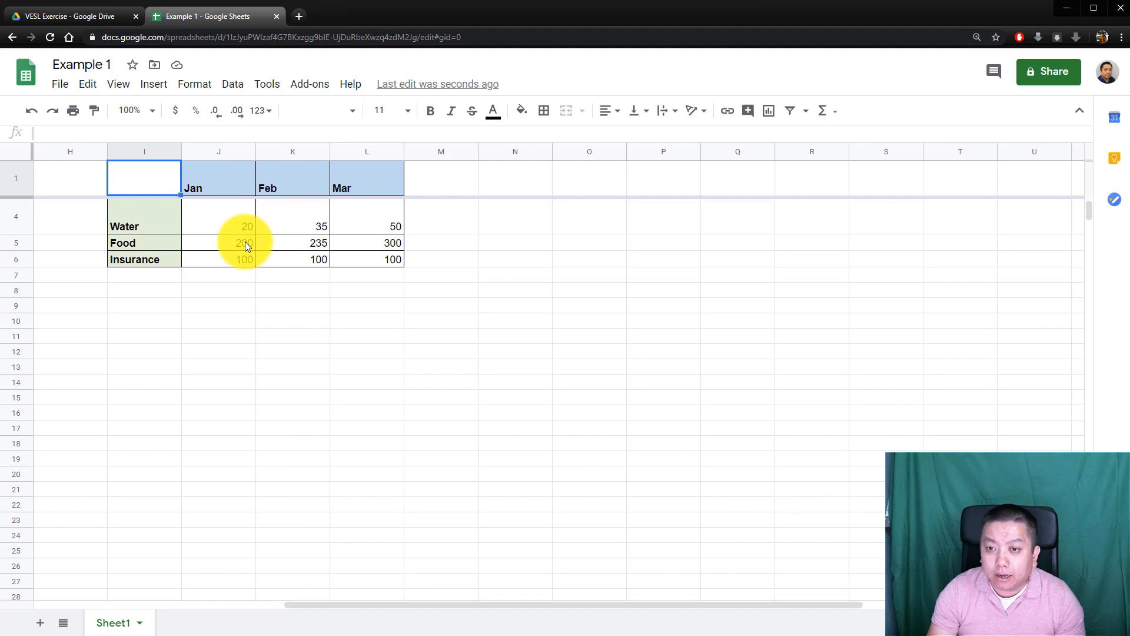
scroll(245, 242, "down", 1)
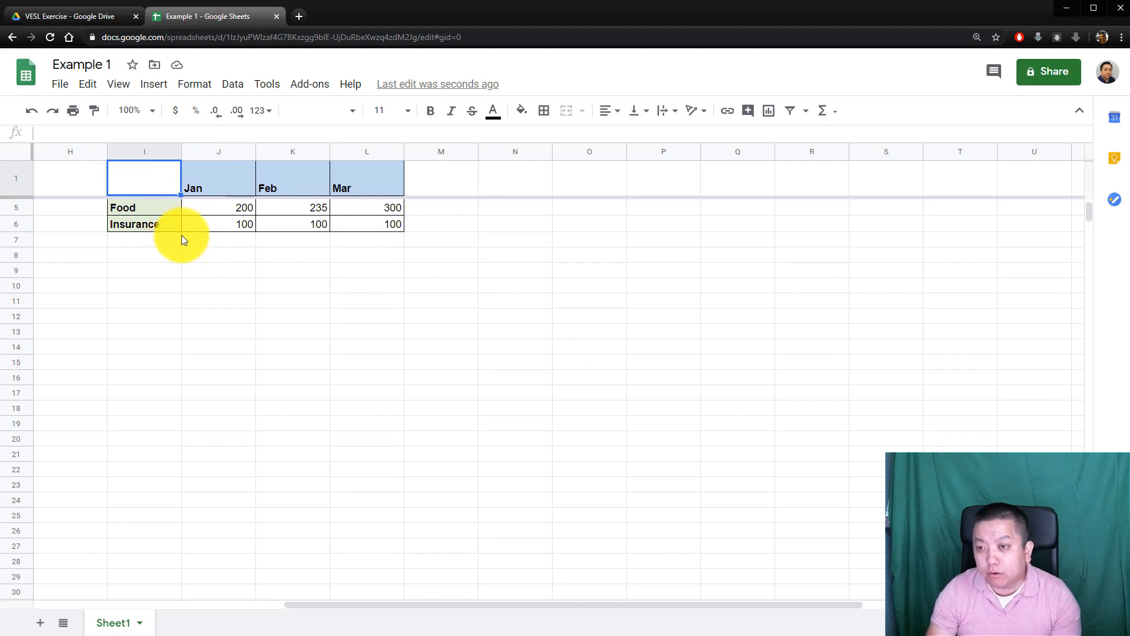
scroll(210, 249, "down", 1)
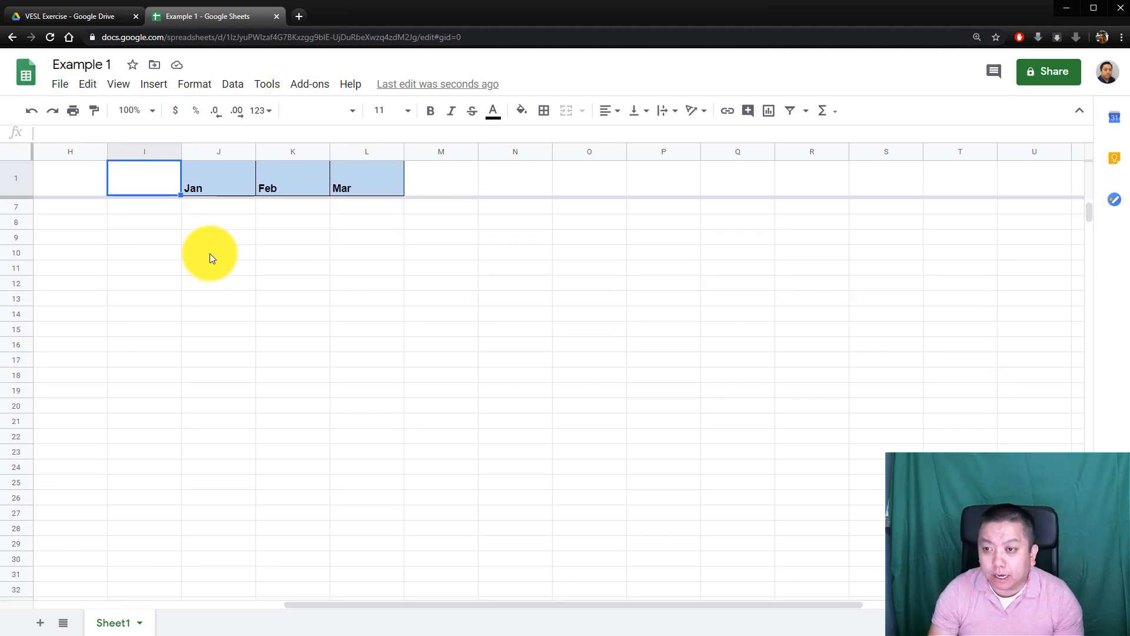
scroll(211, 252, "down", 5)
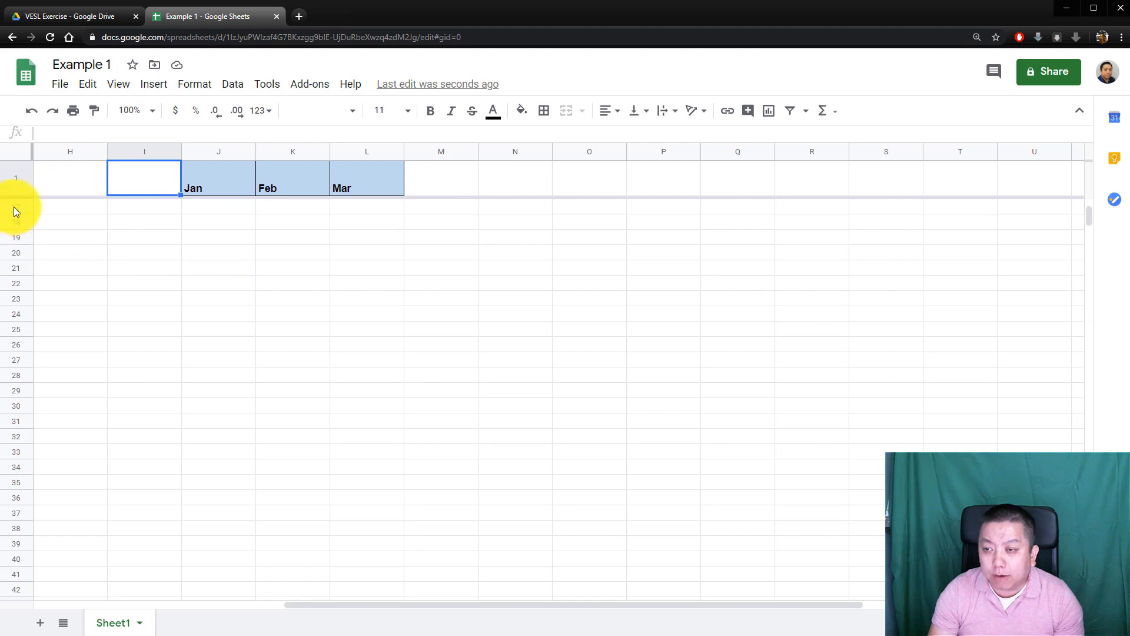
scroll(26, 243, "down", 5)
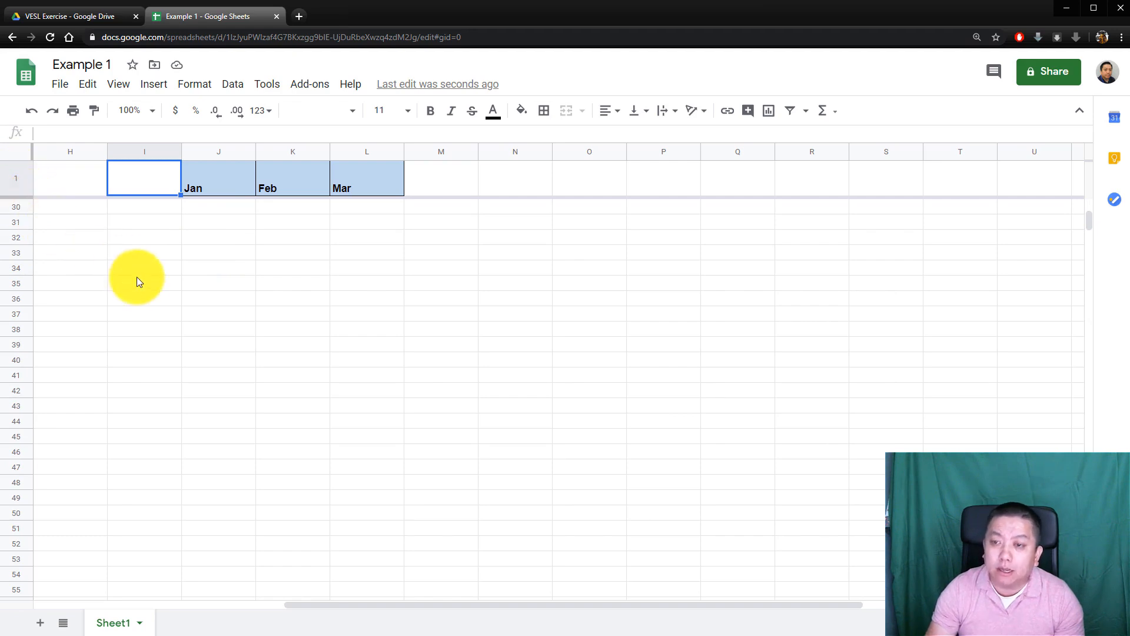
scroll(139, 285, "up", 4)
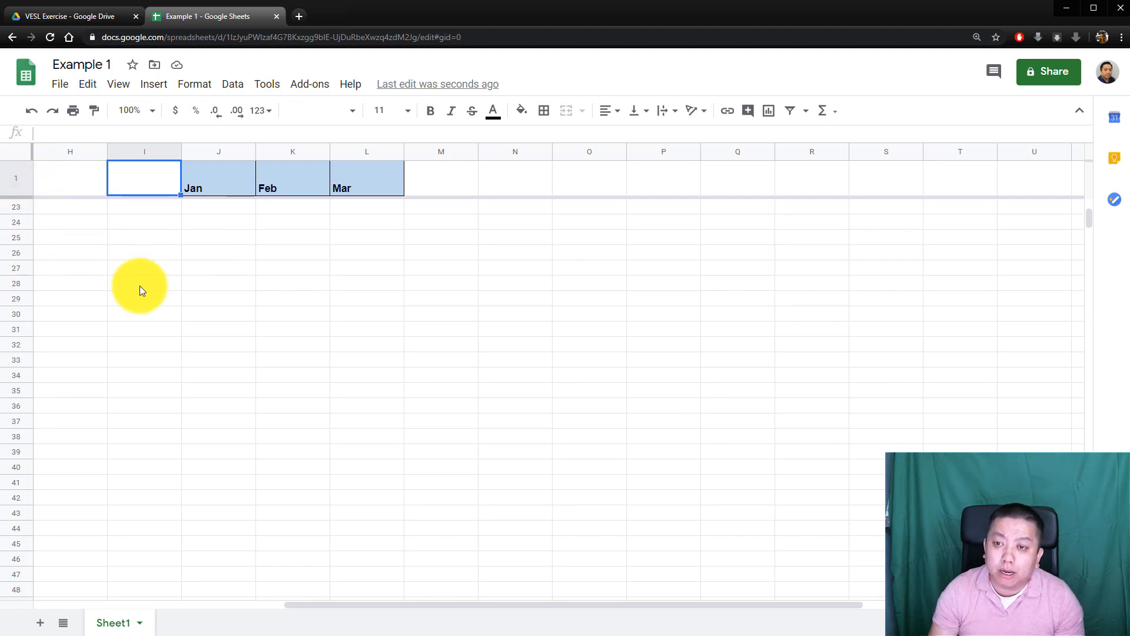
scroll(139, 285, "up", 6)
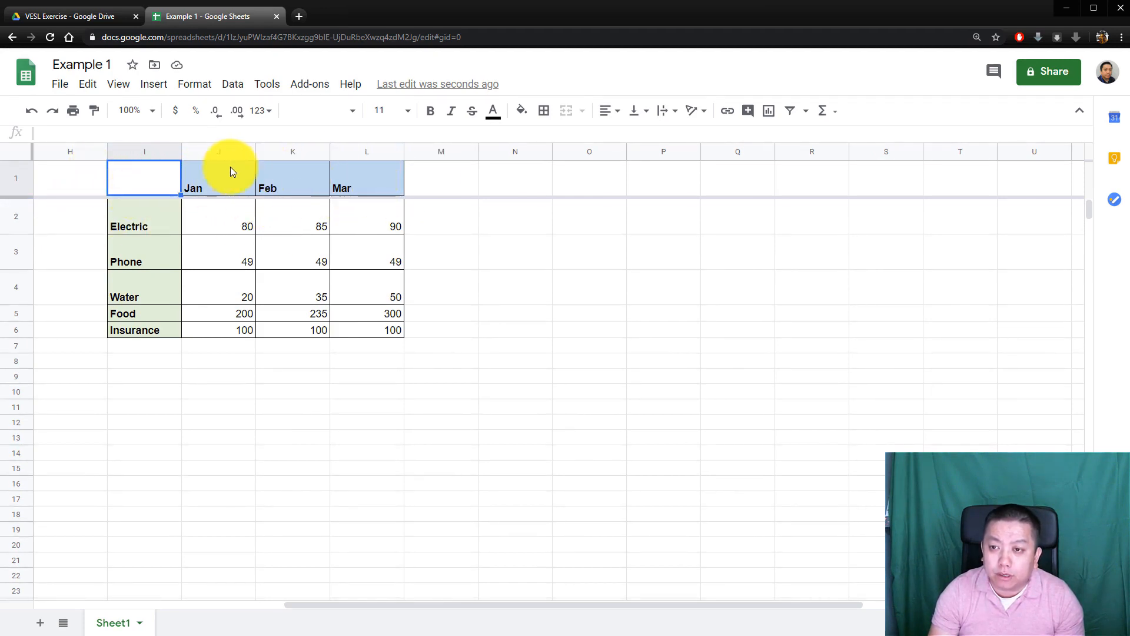
- Review the available options for sorting the sheet by column I from the Electric cell, without applying one
left_click(145, 221)
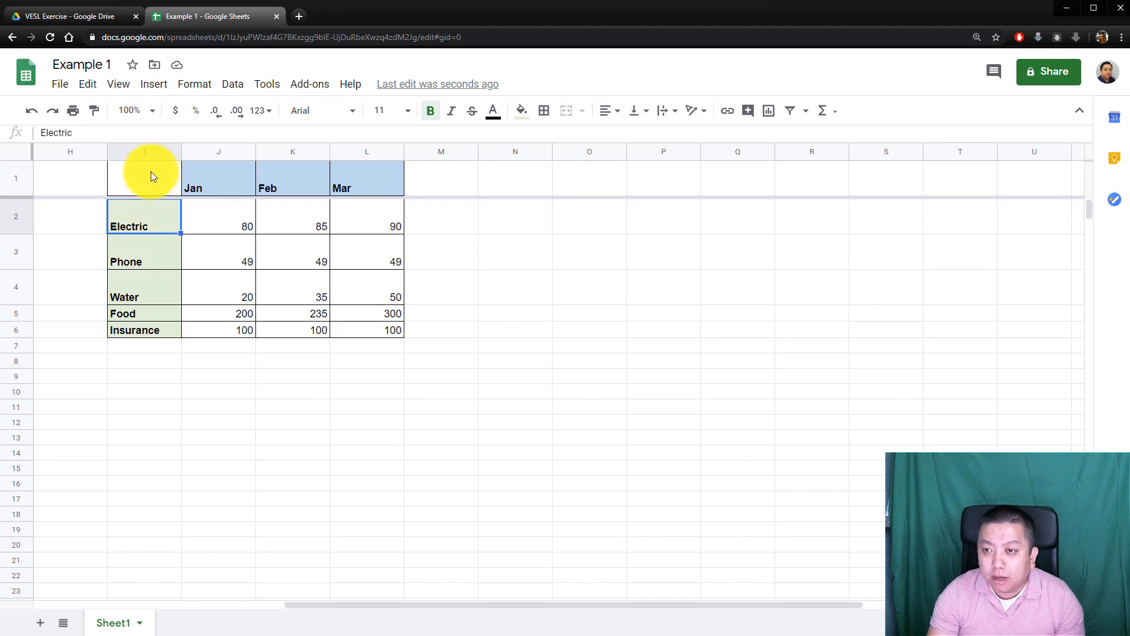
left_click(233, 87)
mouse_move(315, 93)
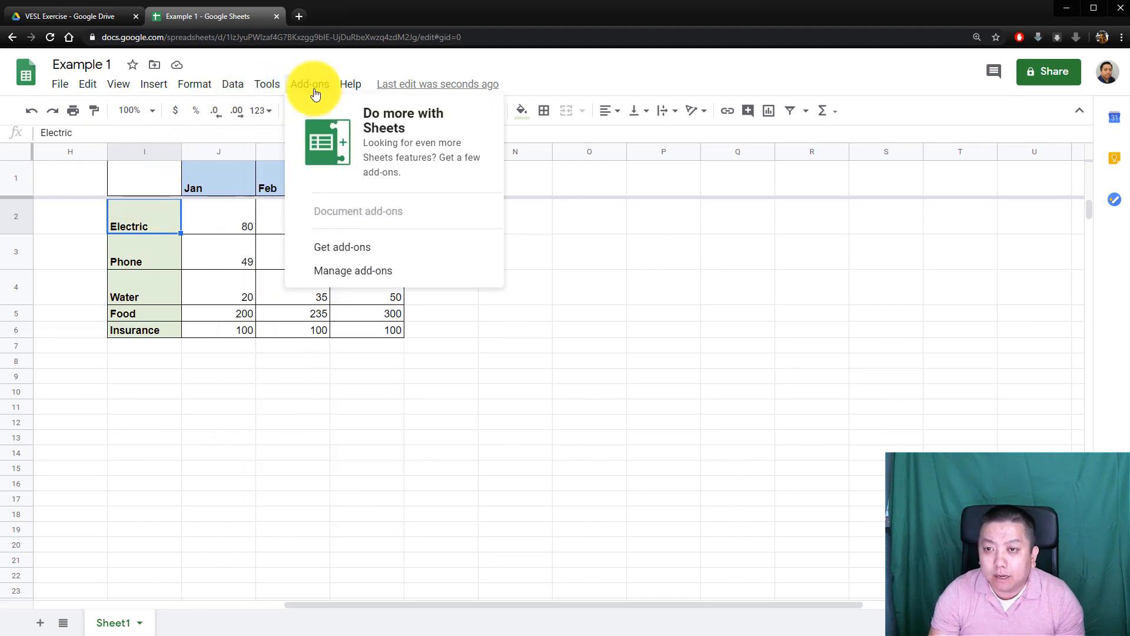
mouse_move(227, 77)
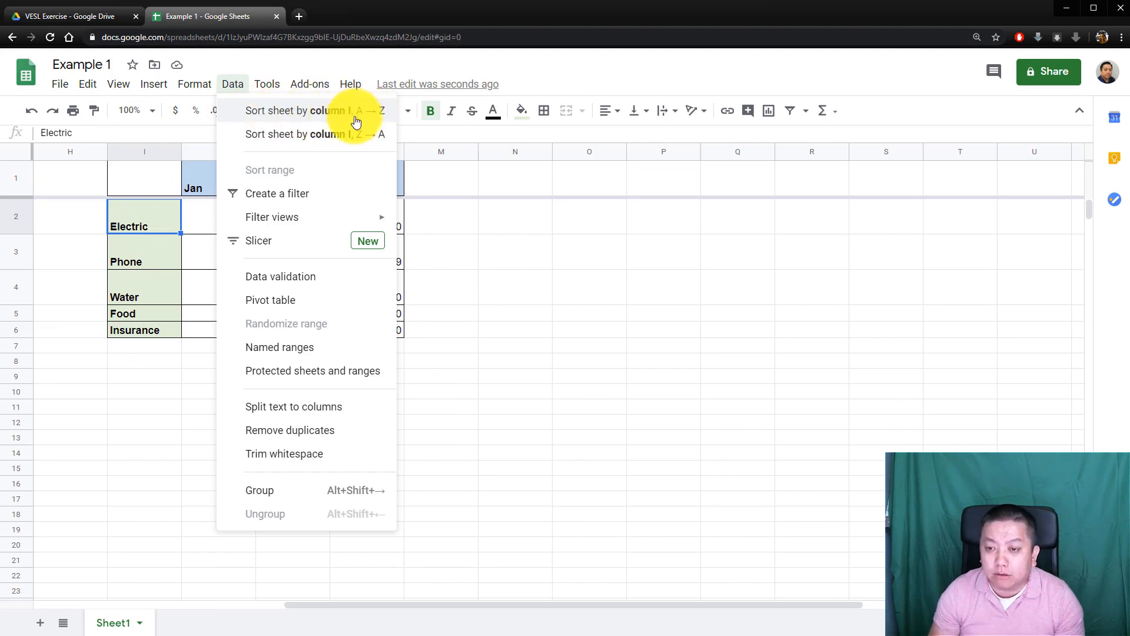
left_click(149, 215)
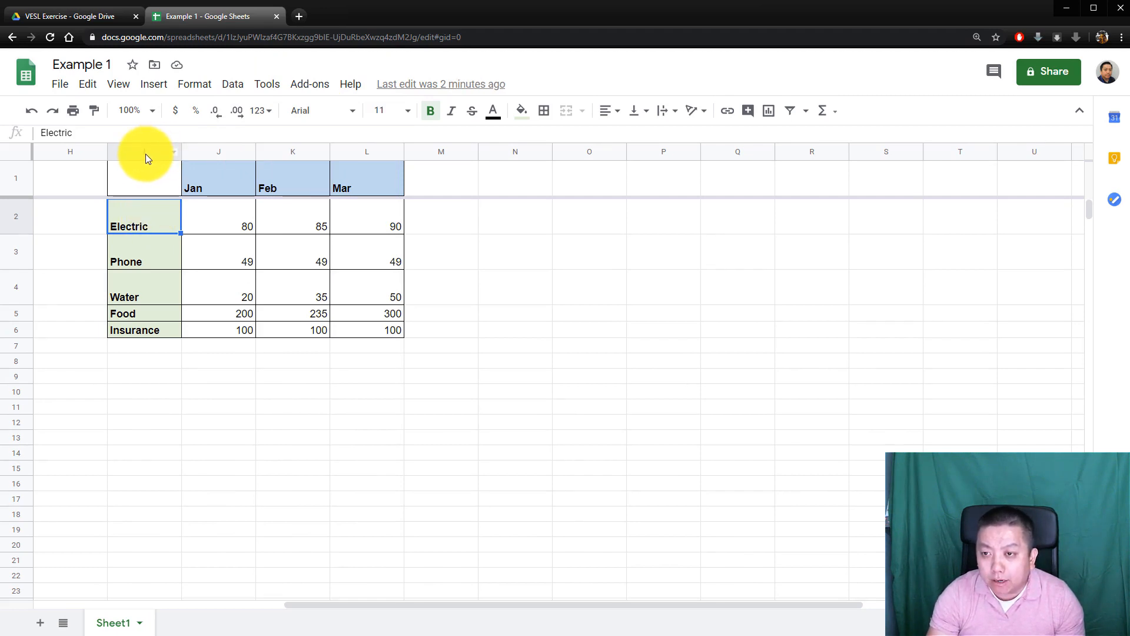
- Sort the sheet A → Z by the expense names in column I, and again A → Z by the Jan amounts in column J
left_click(178, 158)
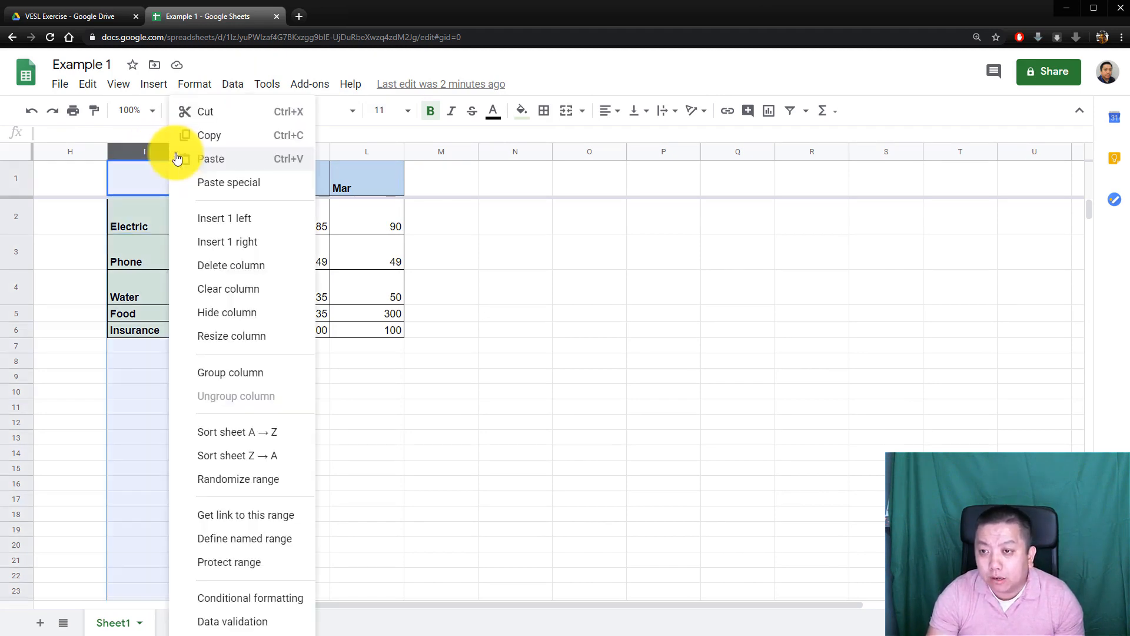
left_click(275, 441)
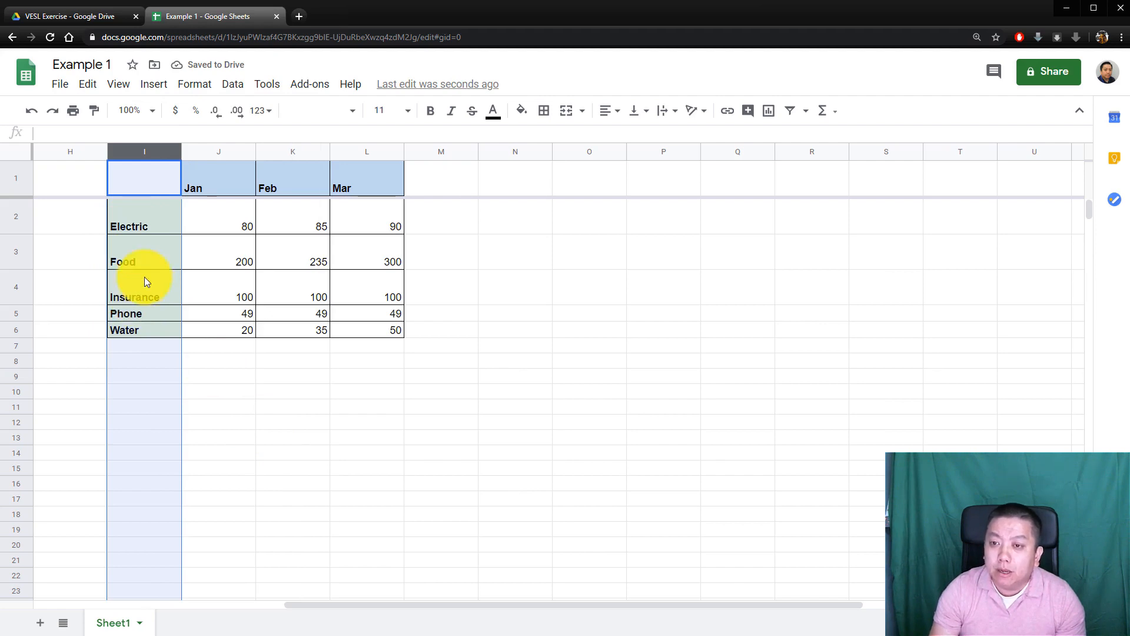
left_click(214, 219)
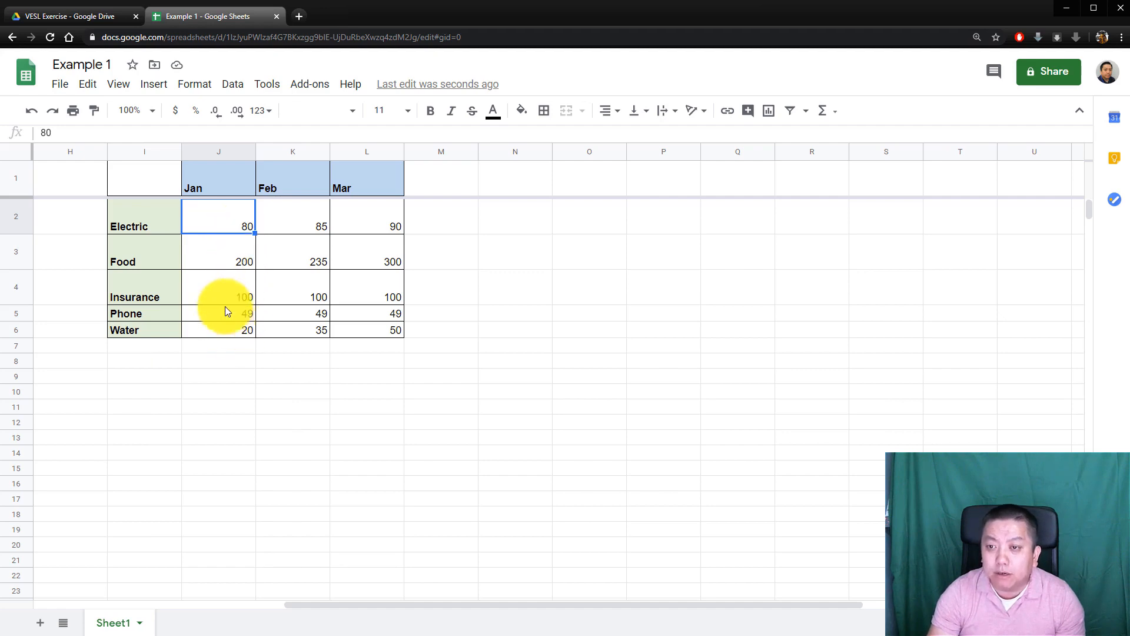
left_click(249, 156)
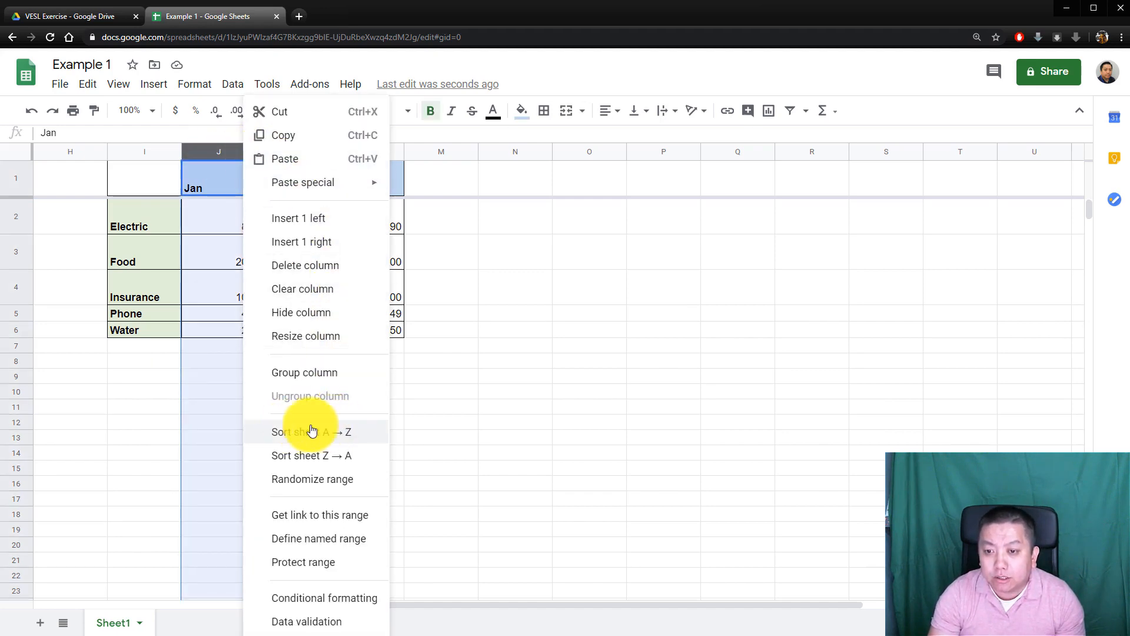
left_click(334, 438)
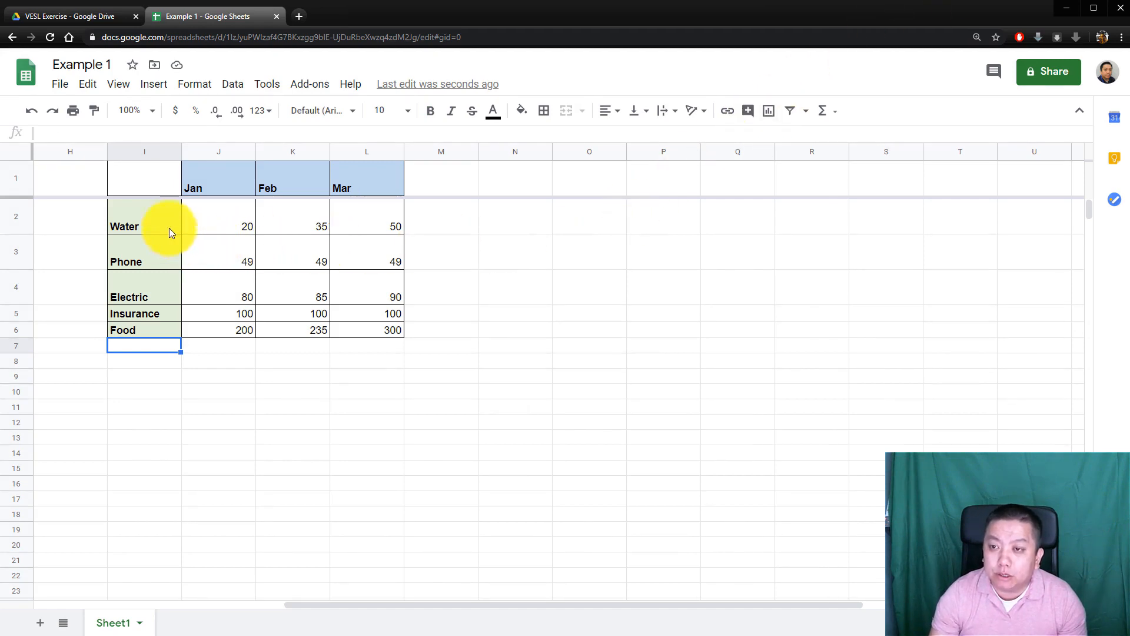
- Insert the Google Drive picture sign.jpg into the sheet as an image over cells
left_click(154, 85)
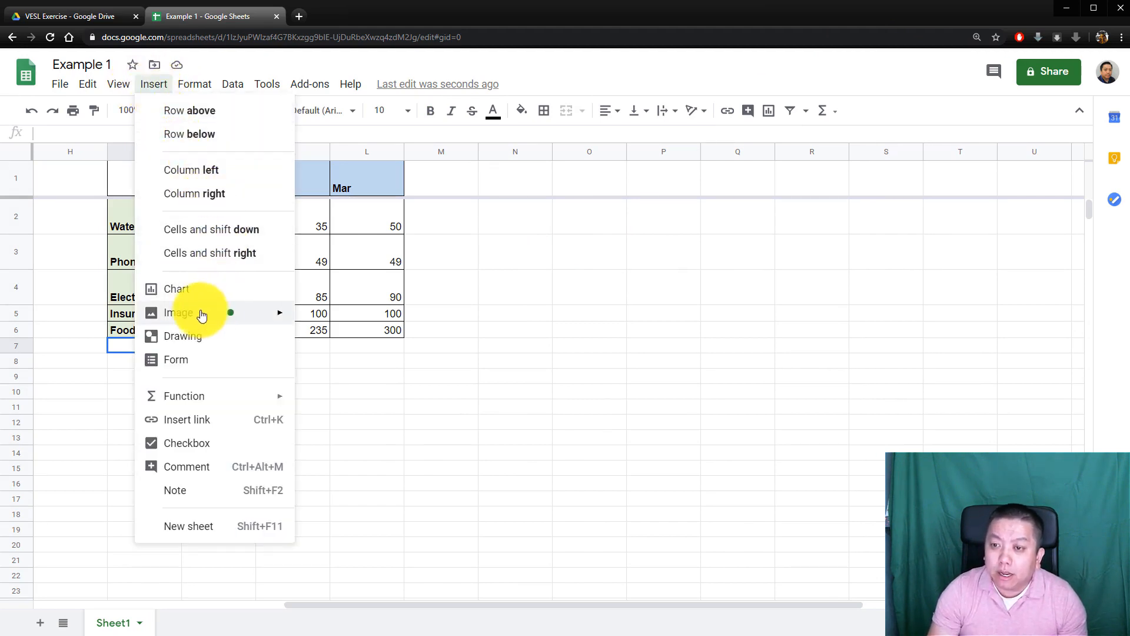
mouse_move(183, 321)
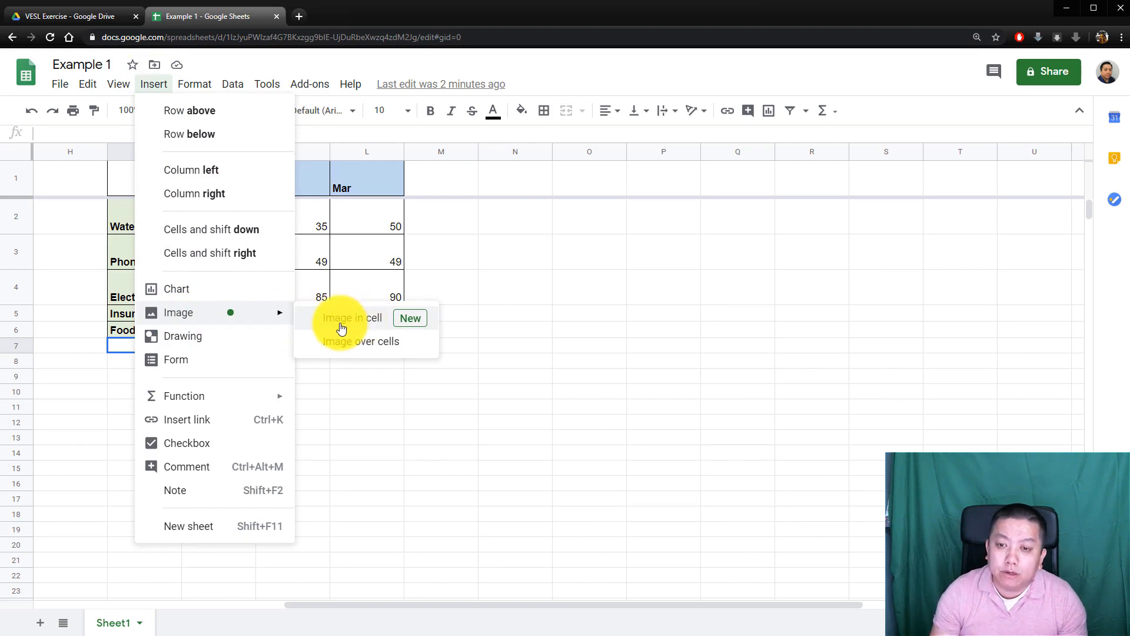
left_click(375, 343)
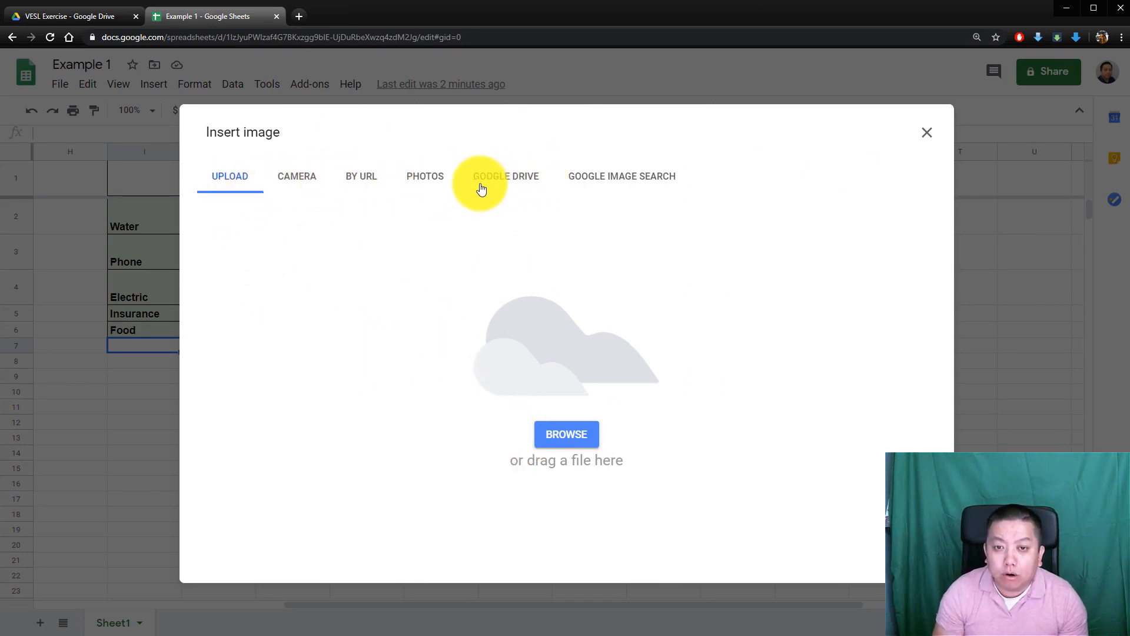
left_click(520, 180)
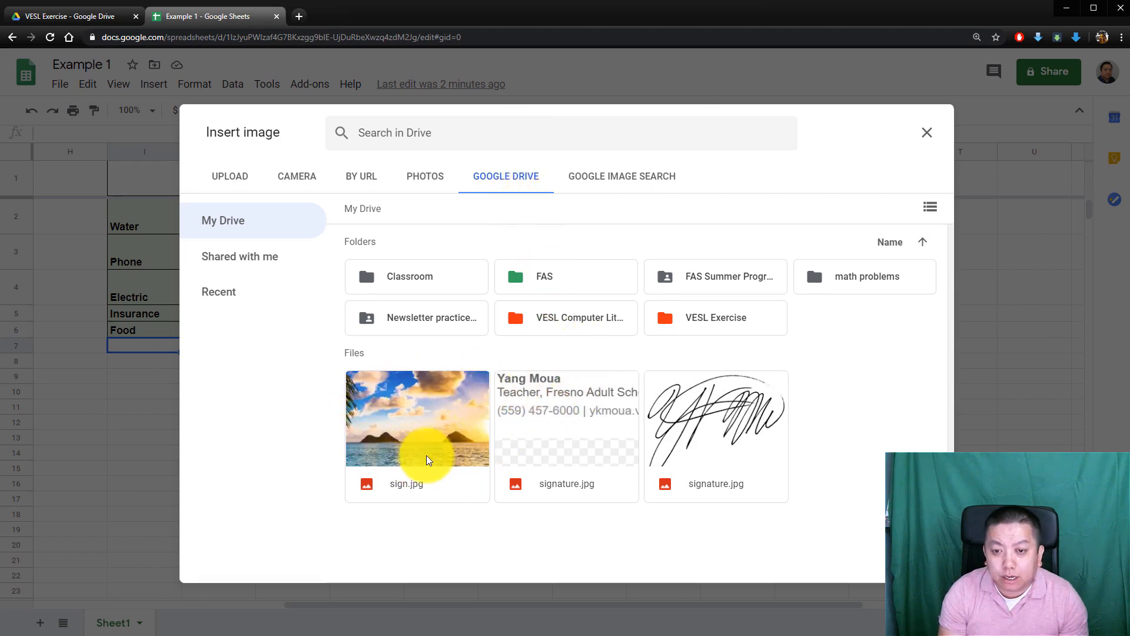
left_click(415, 418)
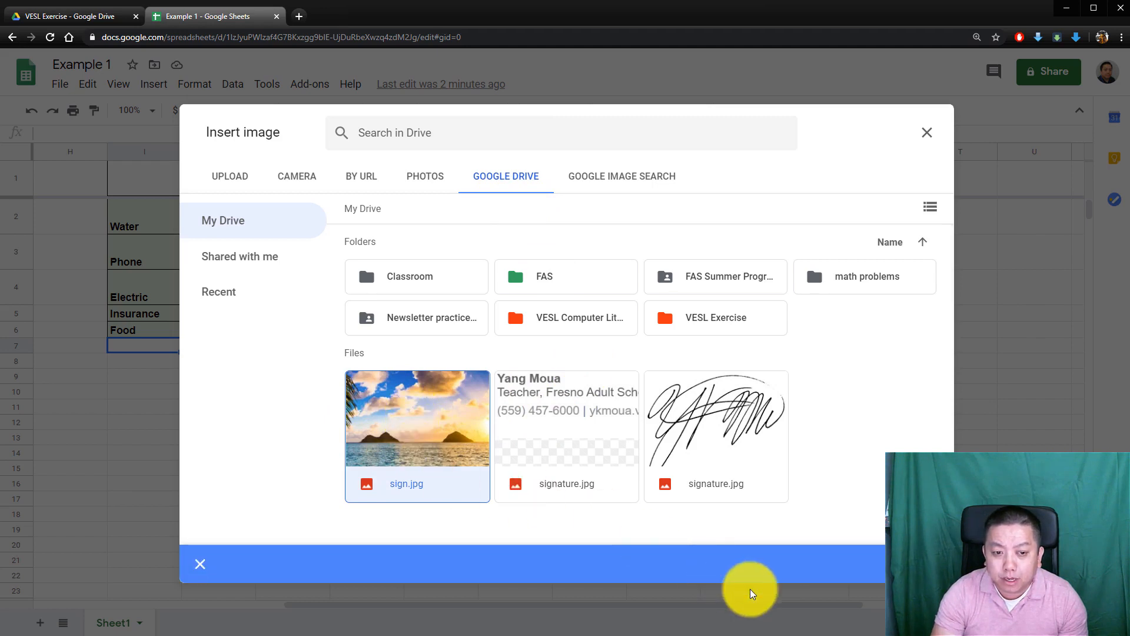
left_click(920, 564)
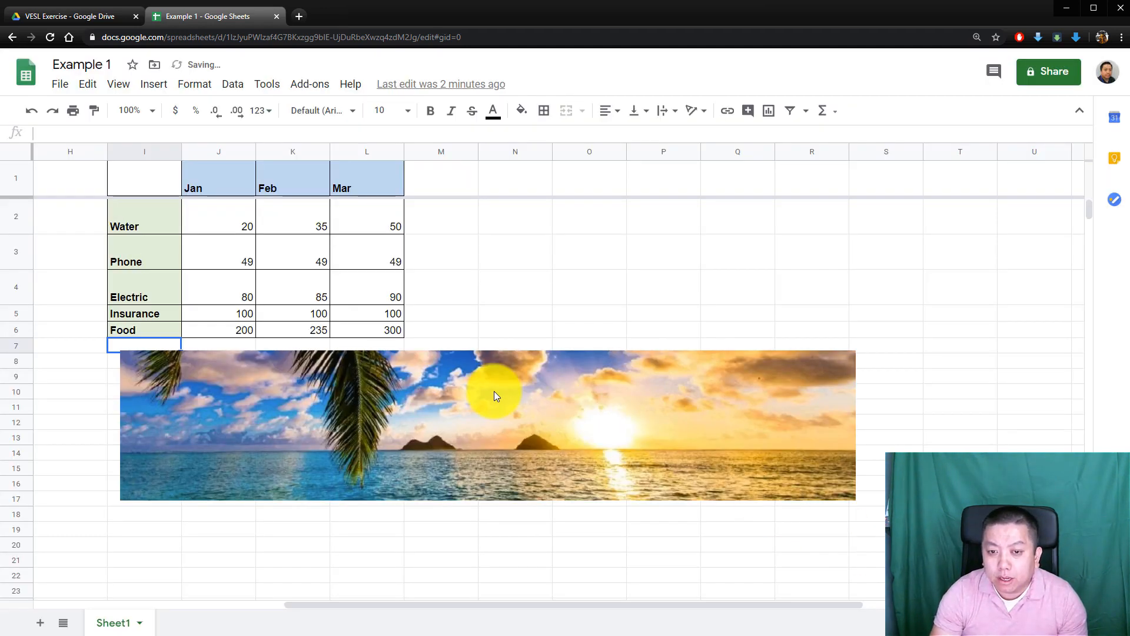
- Shrink the beach image to a small banner and place it in the header row, over cells H1 and I1
left_click(538, 419)
left_click_drag(510, 429, 500, 444)
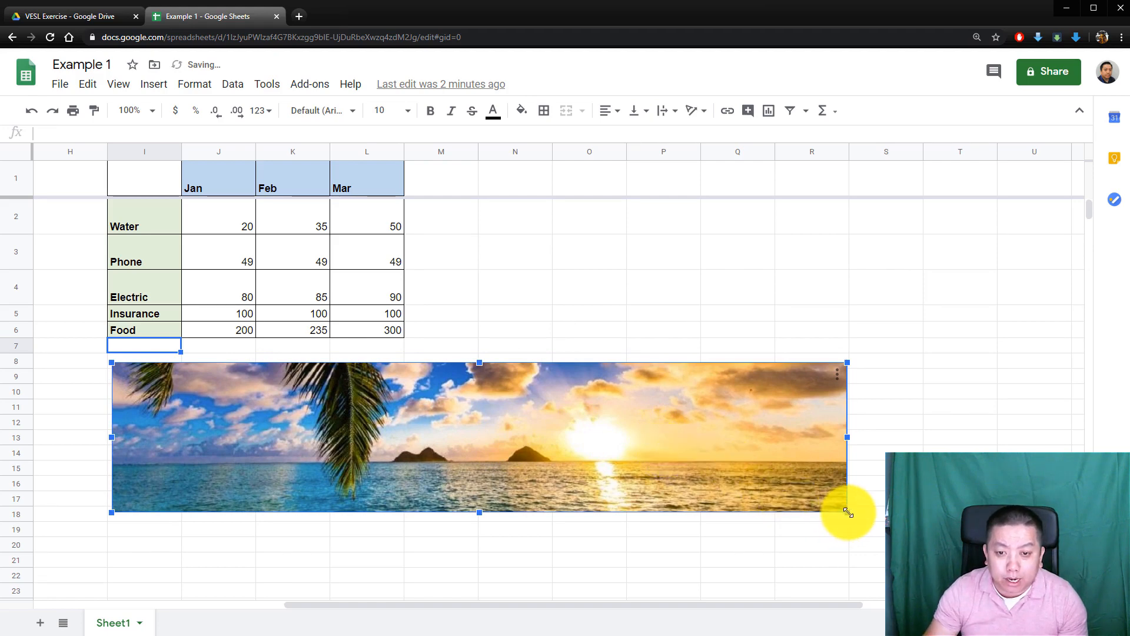
left_click_drag(847, 513, 141, 187)
left_click(457, 228)
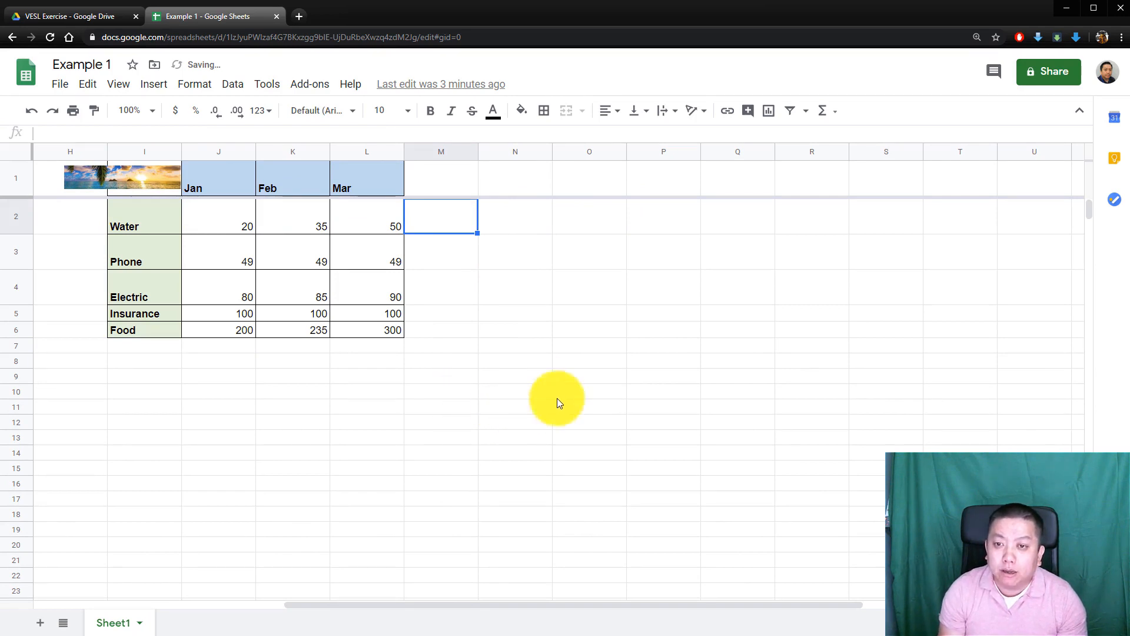
left_click(589, 360)
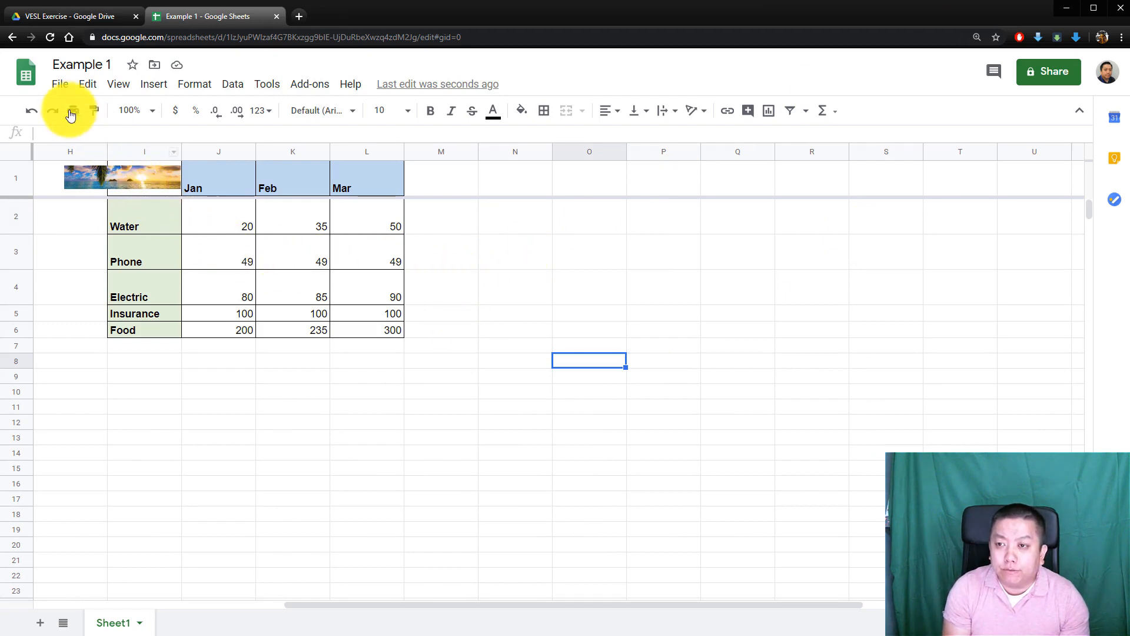
left_click(61, 84)
mouse_move(88, 83)
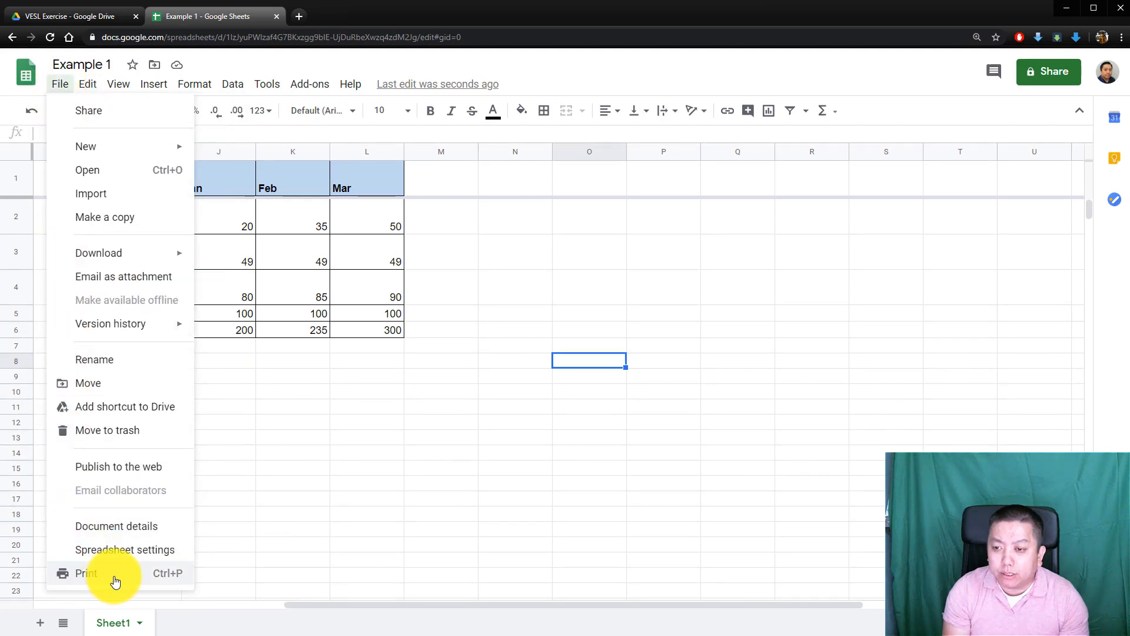
left_click(312, 406)
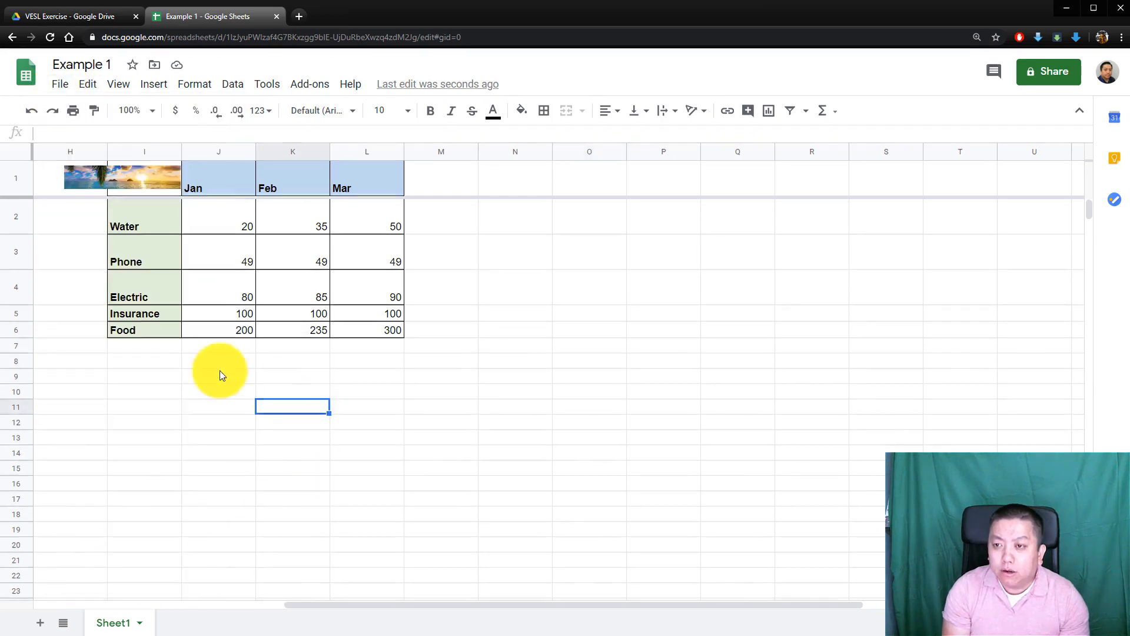
- Set up the current sheet for printing in Portrait orientation with Normal margins and proceed to the print dialog
left_click(73, 114)
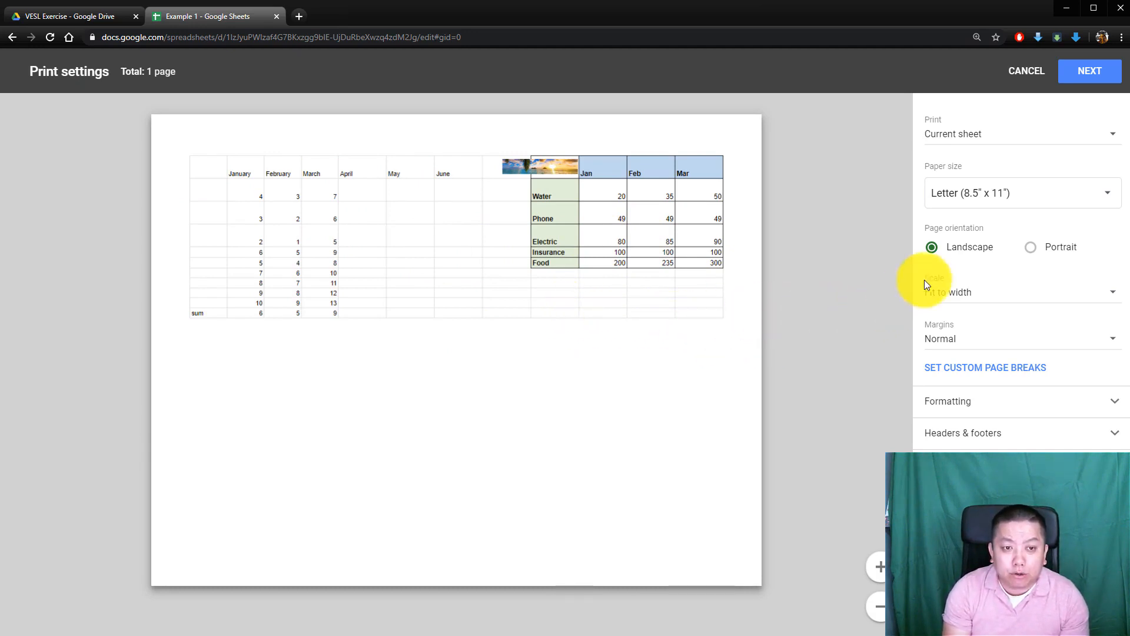
left_click(1038, 249)
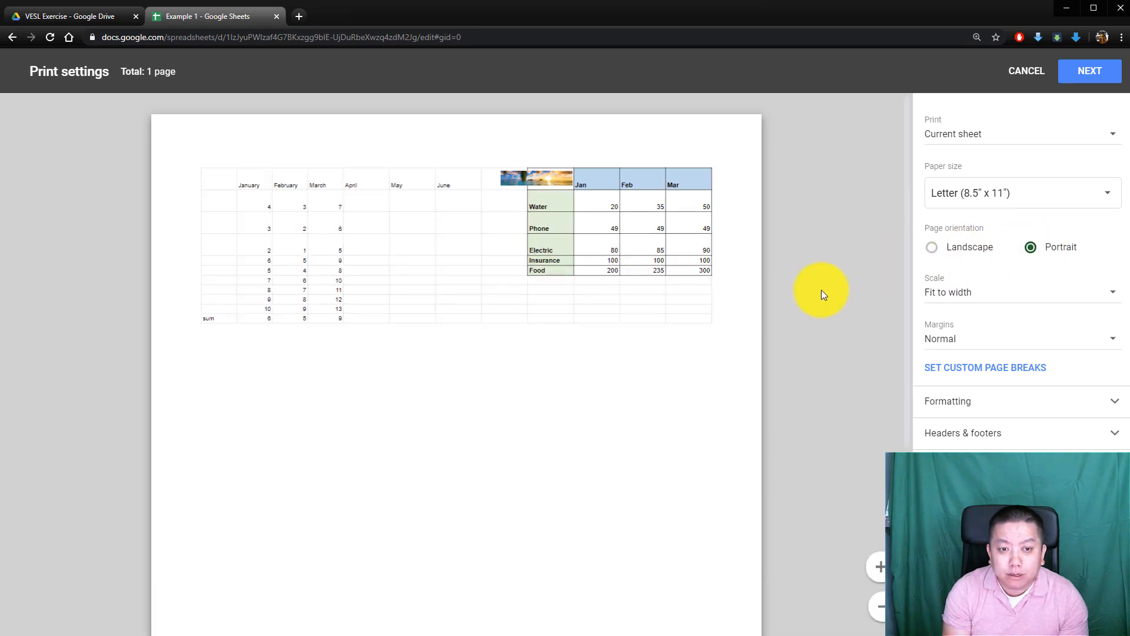
scroll(853, 471, "down", 1)
left_click(877, 605)
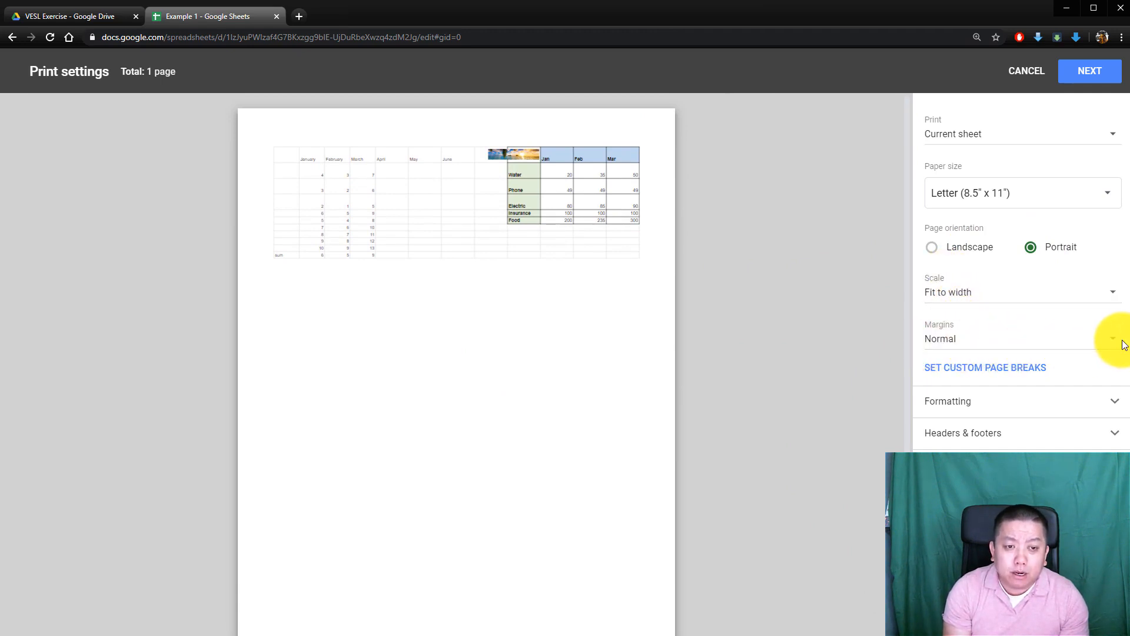
left_click(1123, 345)
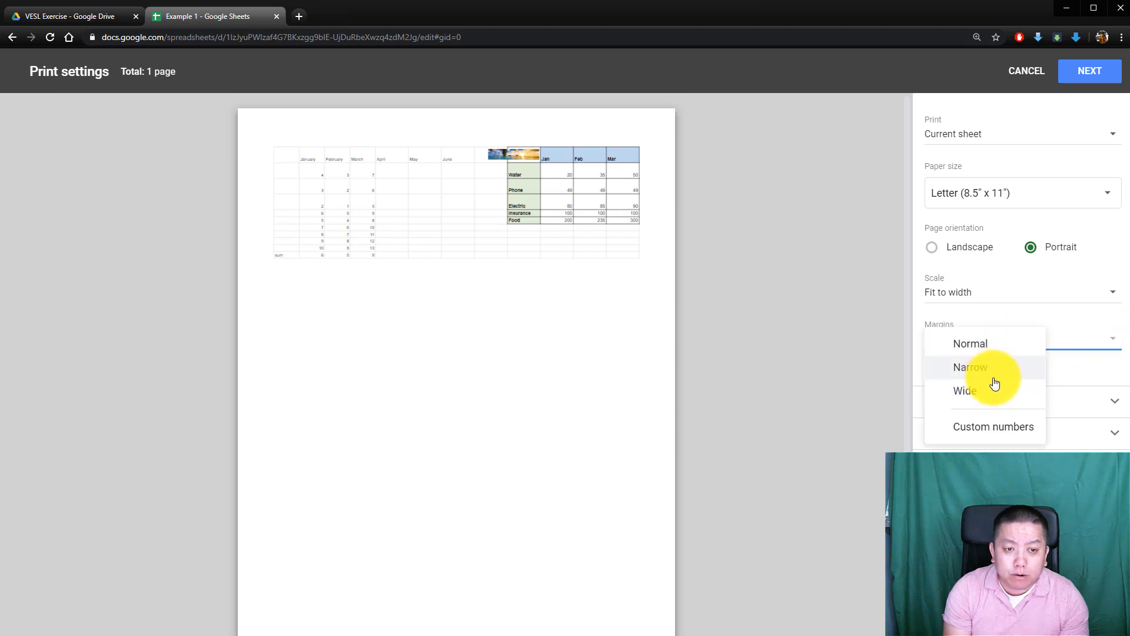
left_click(1119, 350)
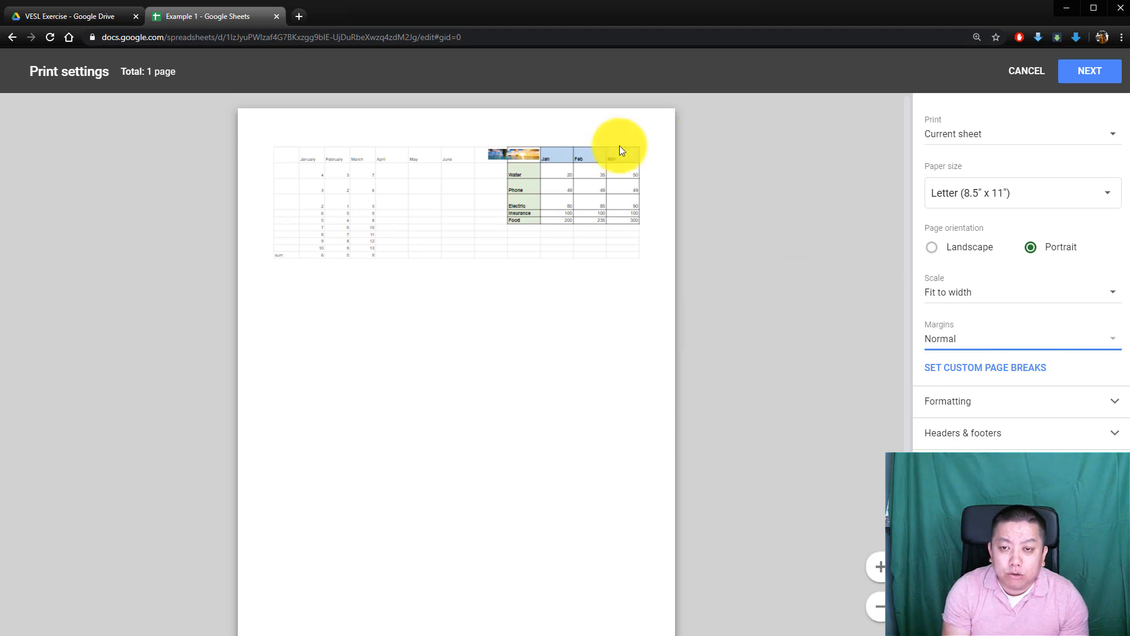
left_click(1099, 68)
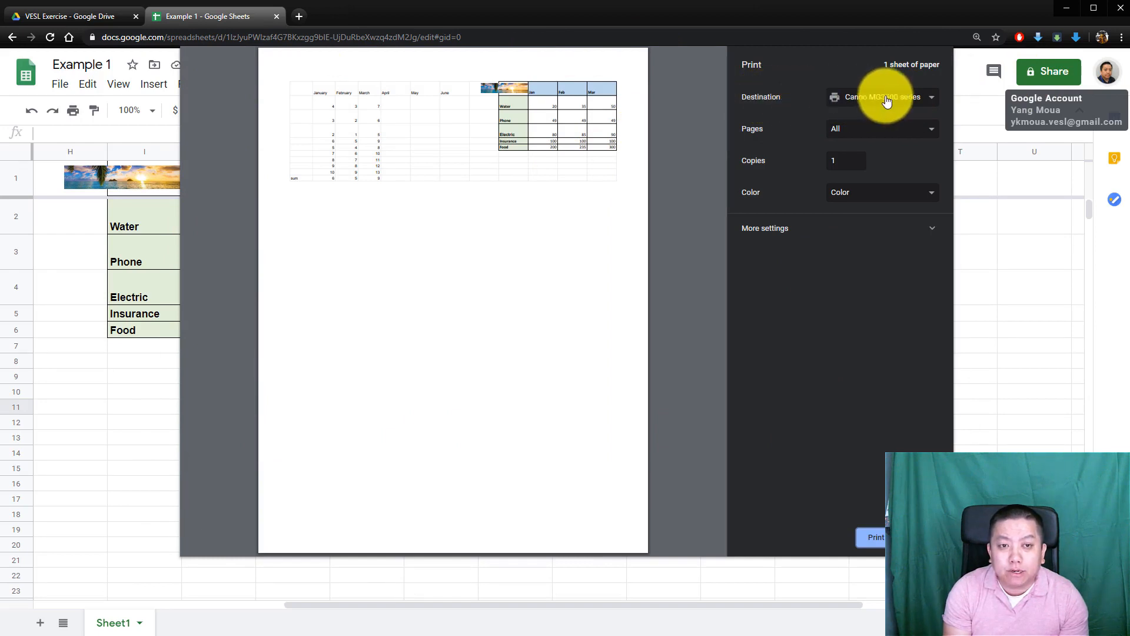
- Review the available print destinations and page range choices without printing the sheet
left_click(934, 99)
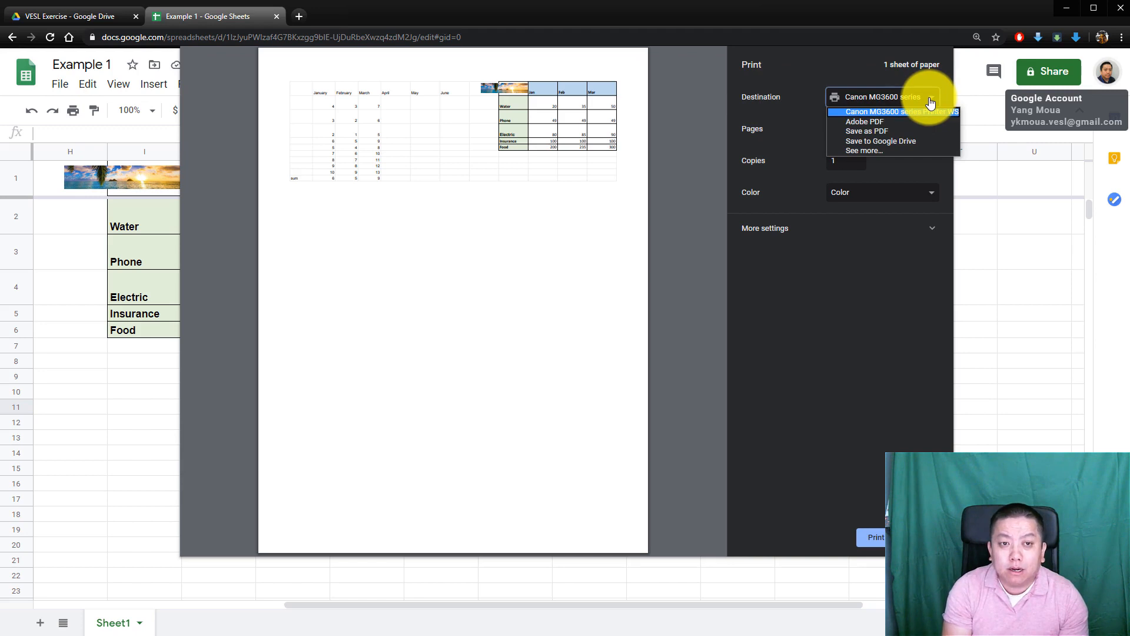
left_click(931, 102)
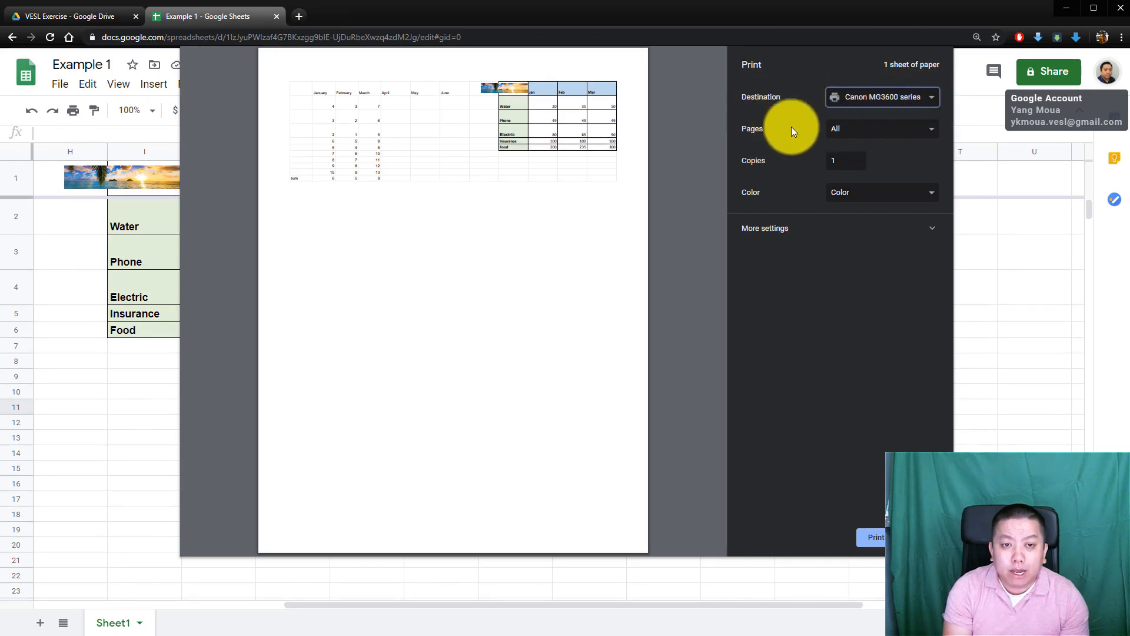
left_click(862, 135)
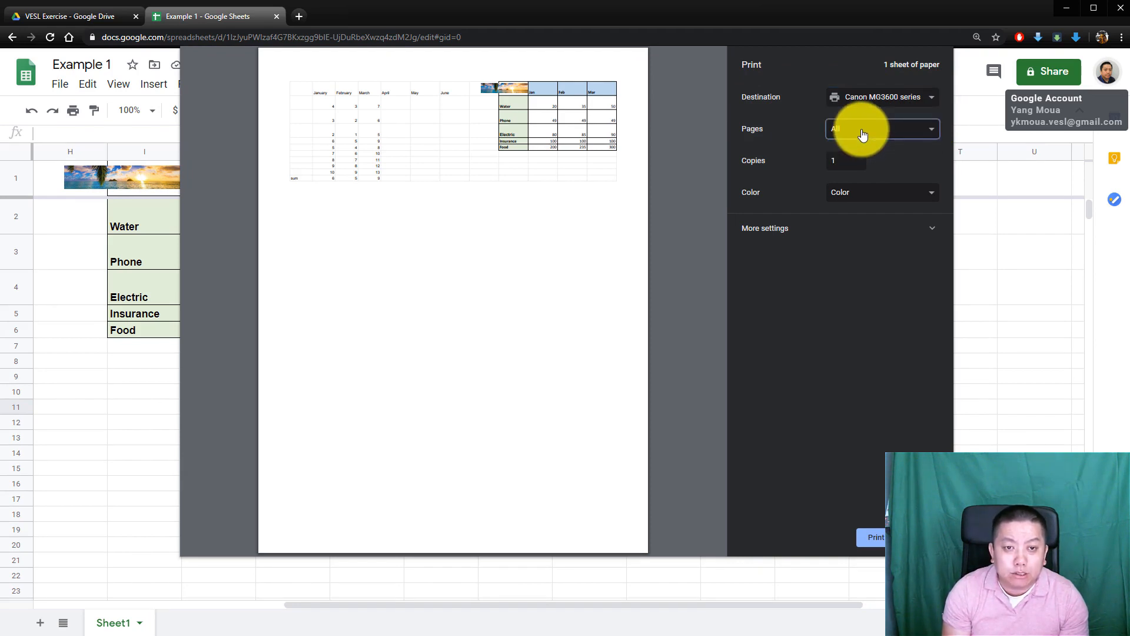
left_click(864, 144)
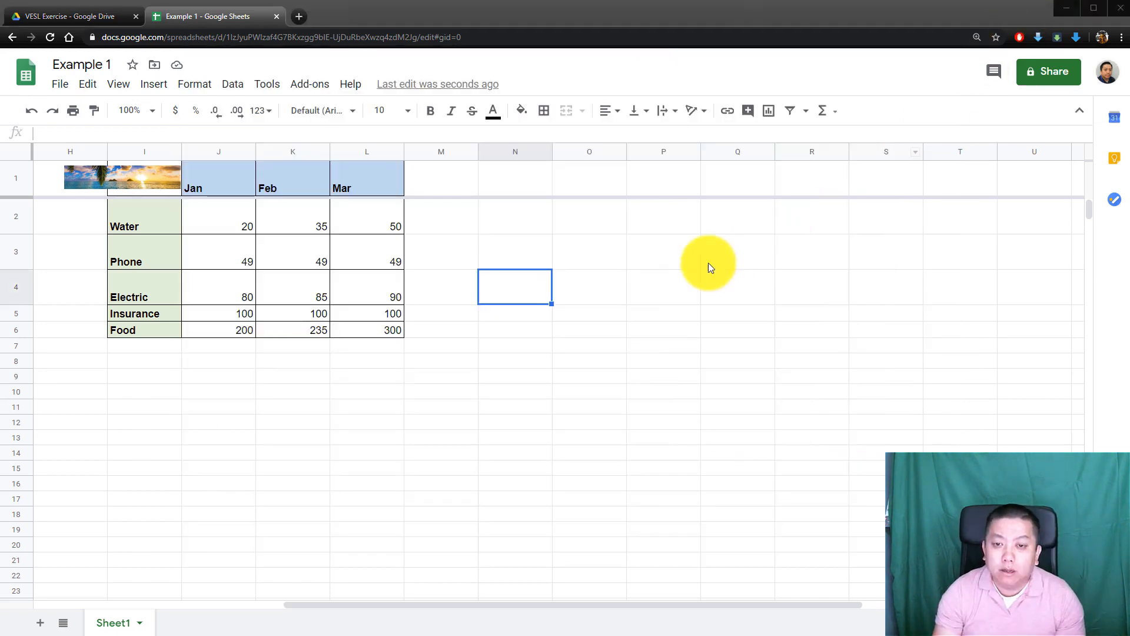
- Insert a column chart of the expense table I1:L6 and move it lower right so most of the table is uncovered
left_click(445, 331)
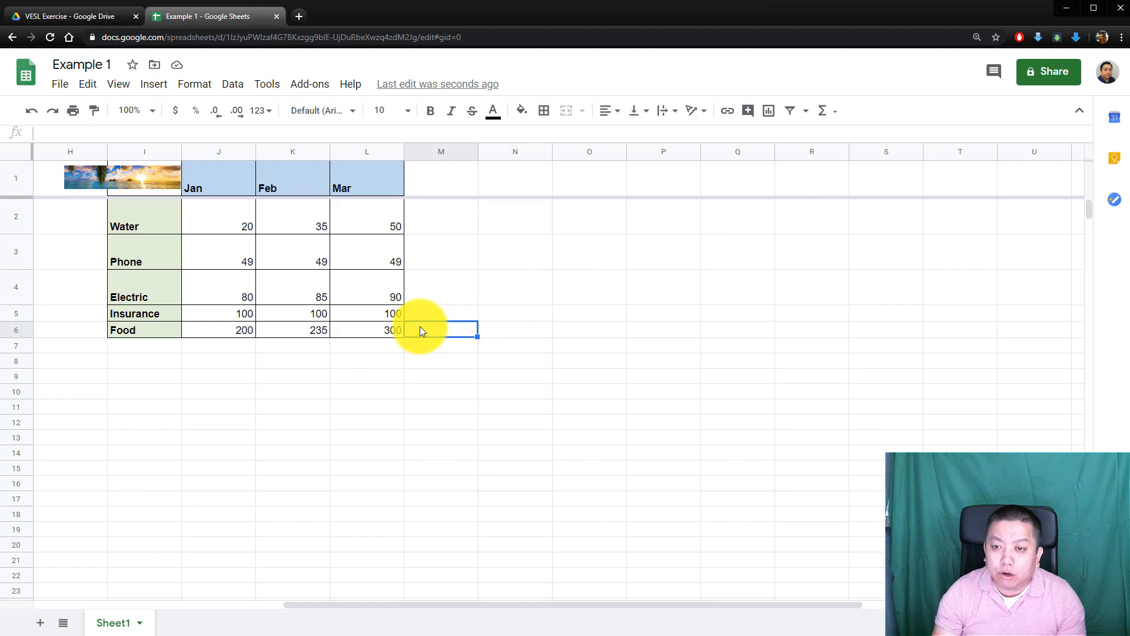
left_click_drag(387, 331, 158, 191)
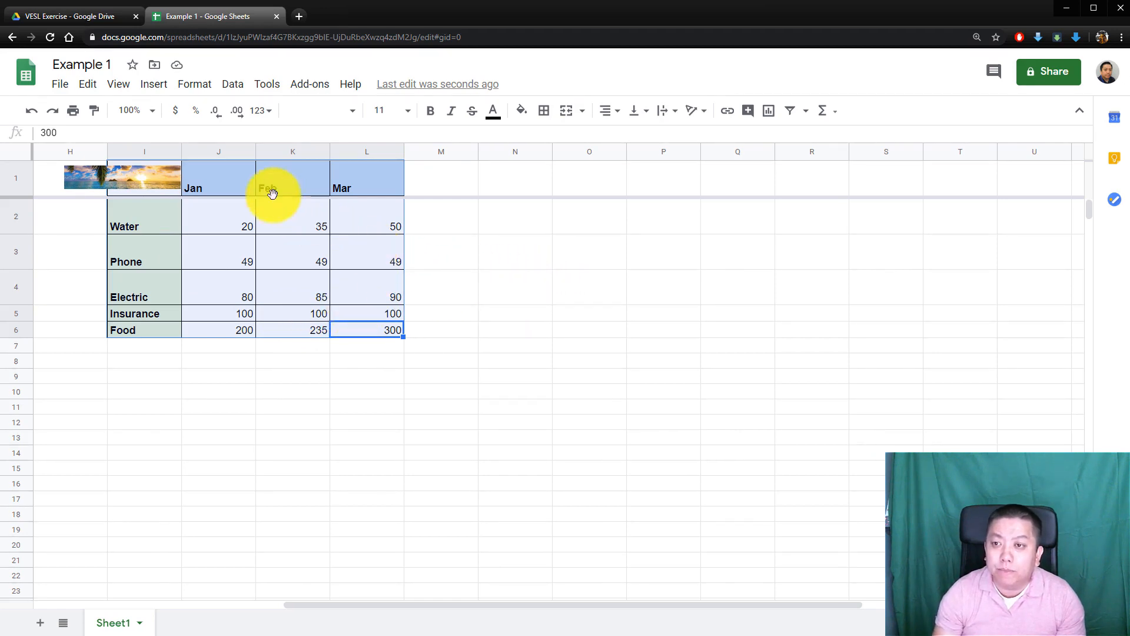
left_click(154, 86)
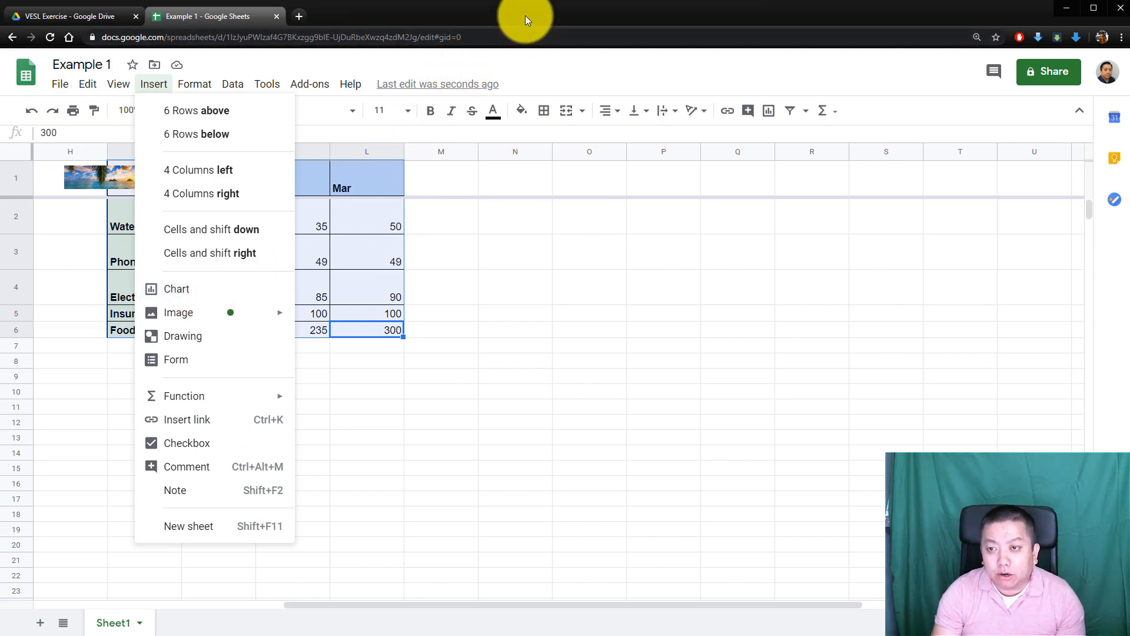
left_click(151, 84)
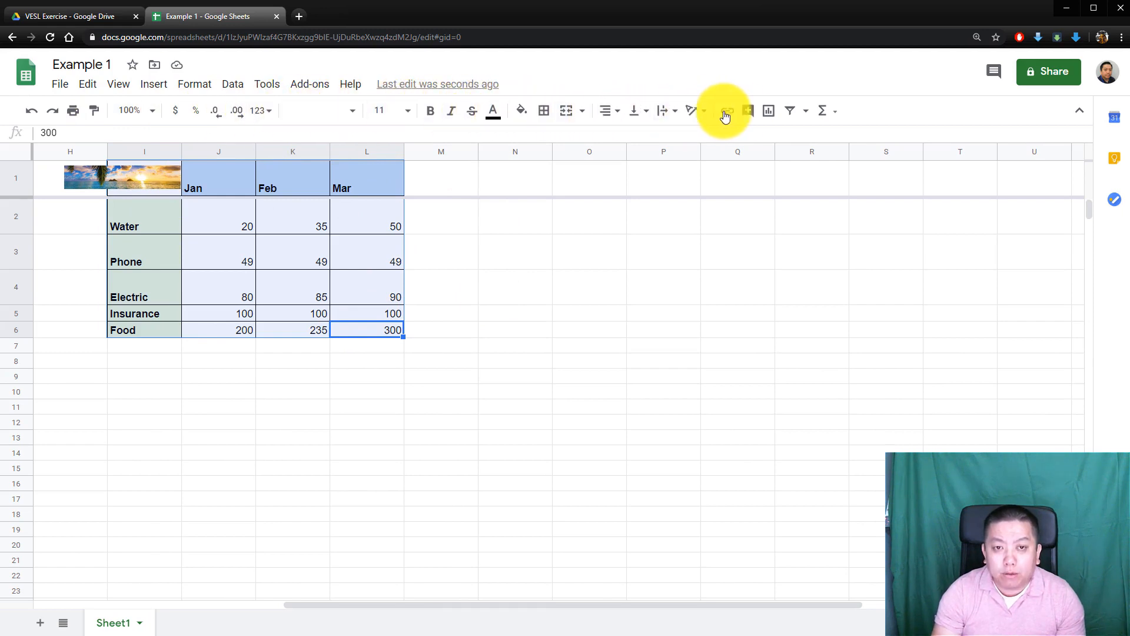
left_click(770, 113)
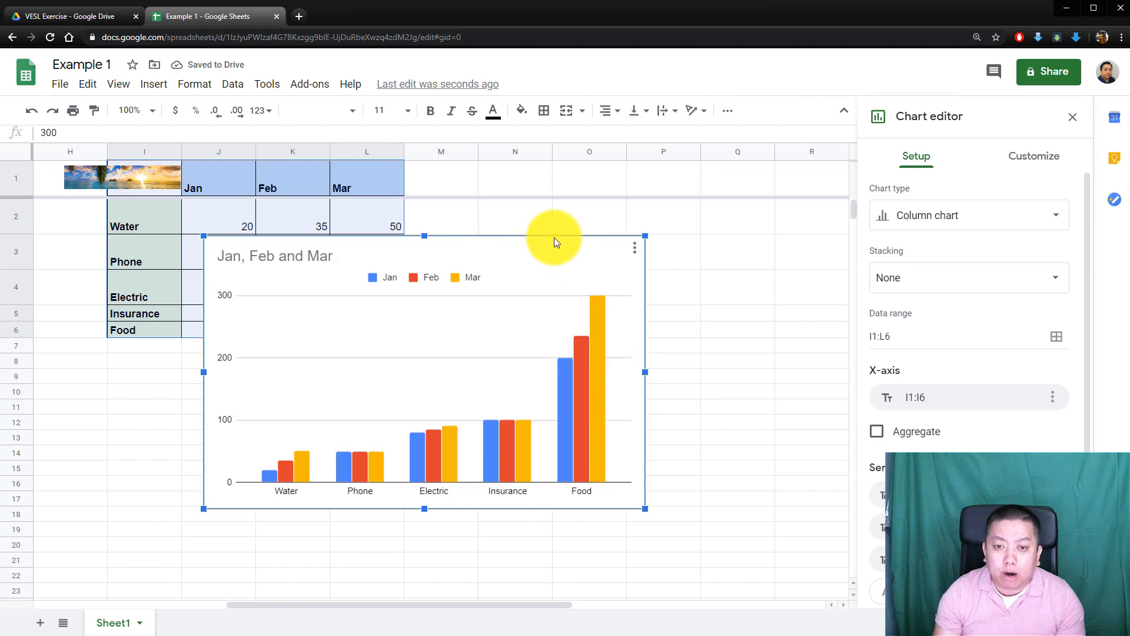
left_click_drag(553, 241, 690, 311)
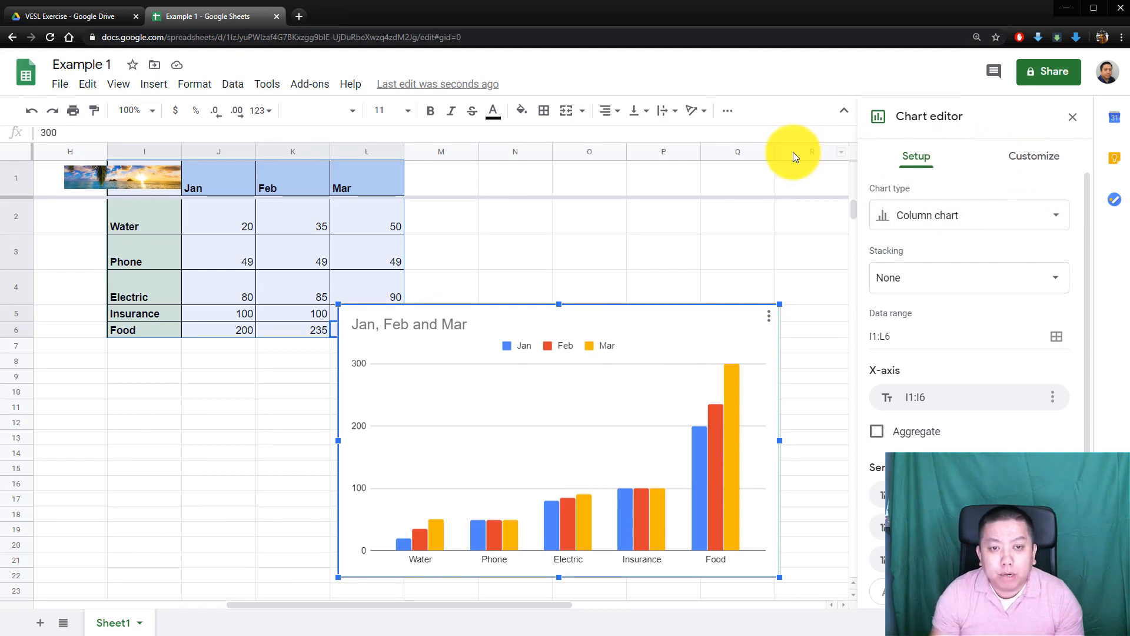
- Reopen the chart editor for the expense chart and change its chart type to a pie chart
left_click(511, 219)
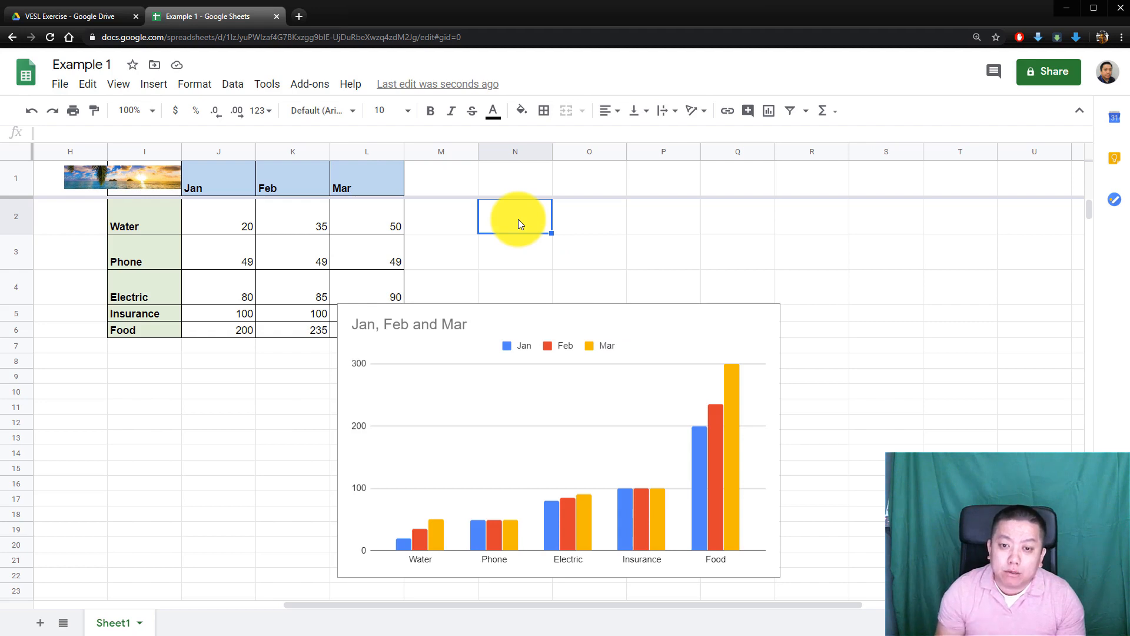
left_click(640, 328)
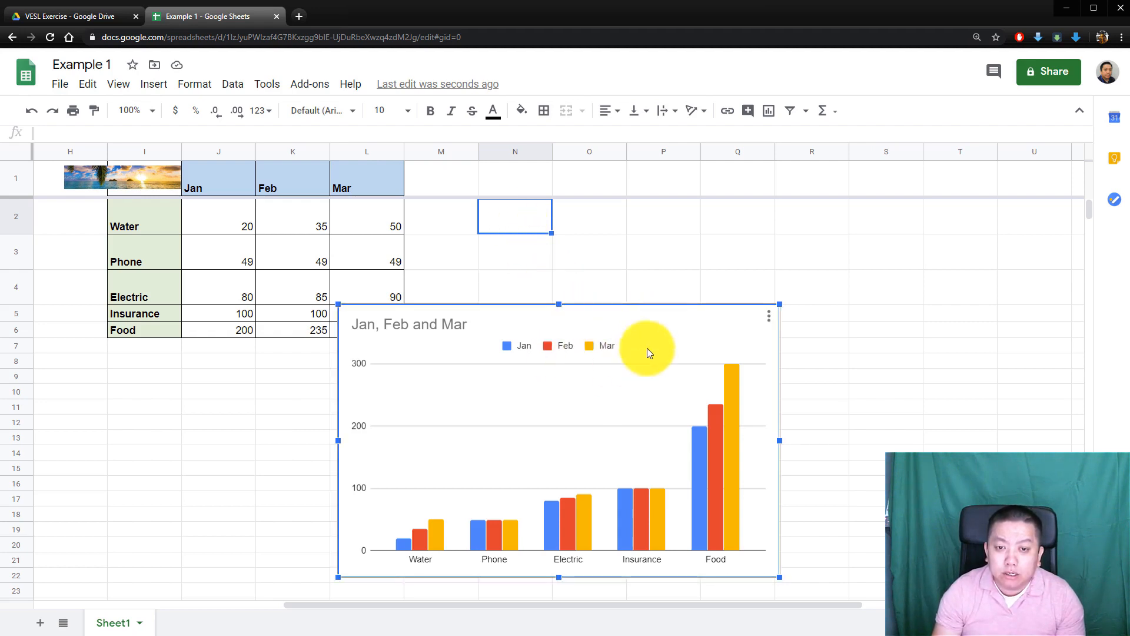
left_click(525, 222)
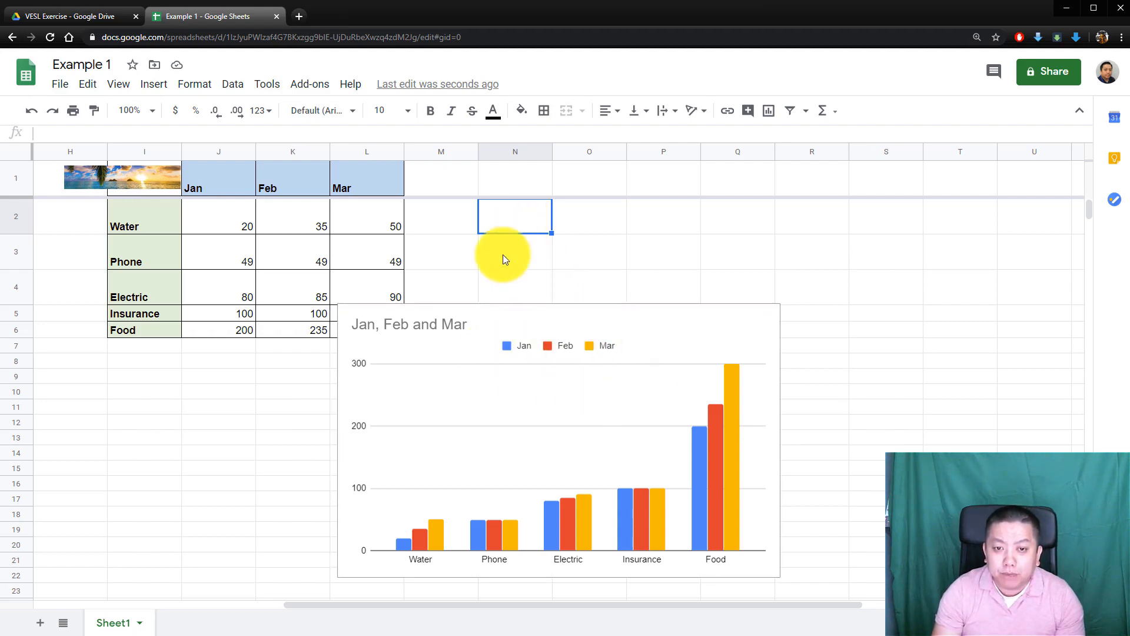
double_click(667, 334)
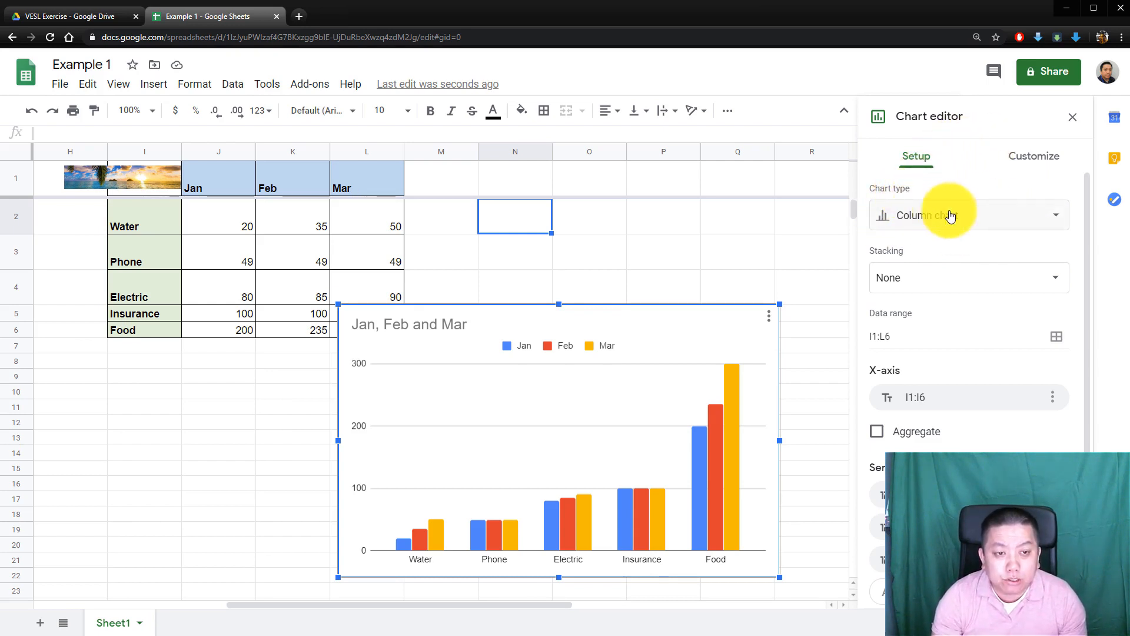
left_click(1047, 218)
scroll(952, 396, "down", 4)
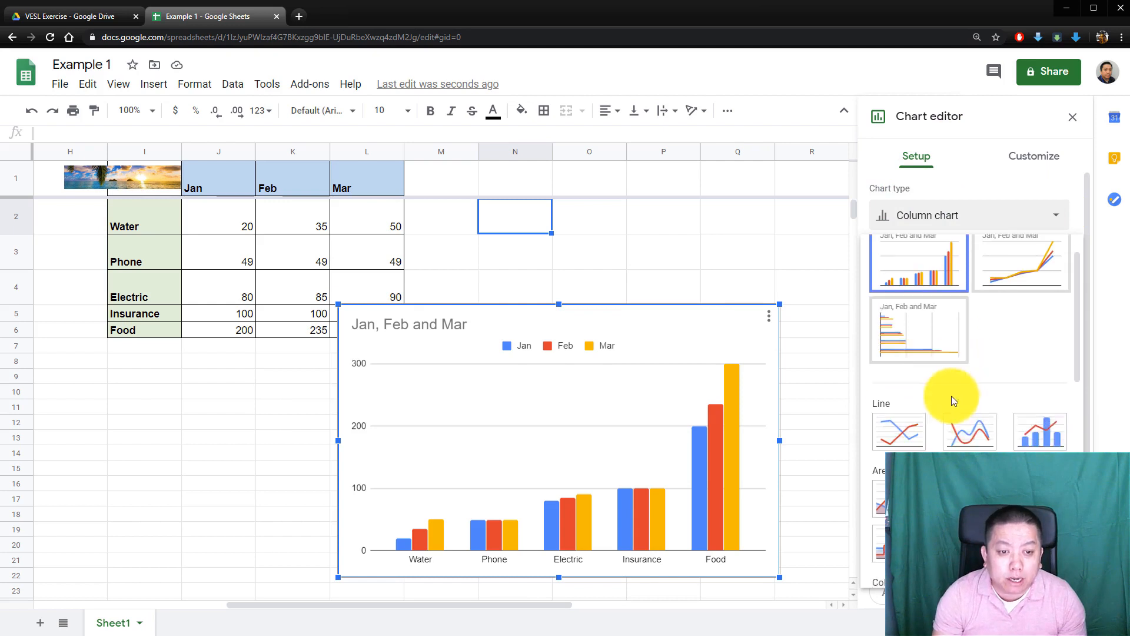
scroll(927, 398, "down", 3)
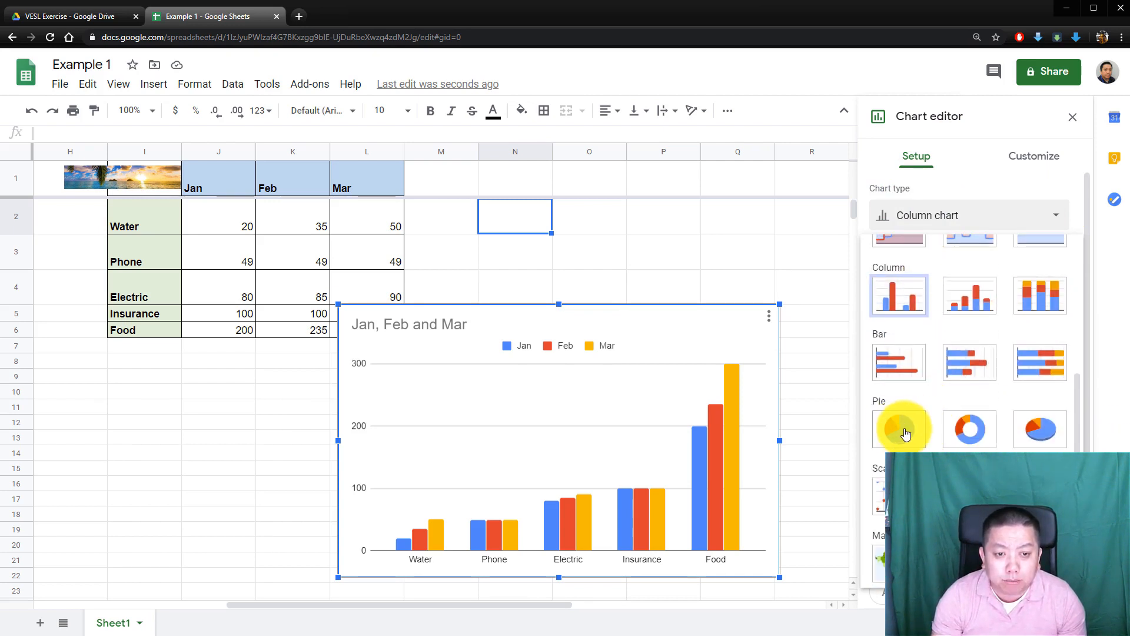
left_click(898, 432)
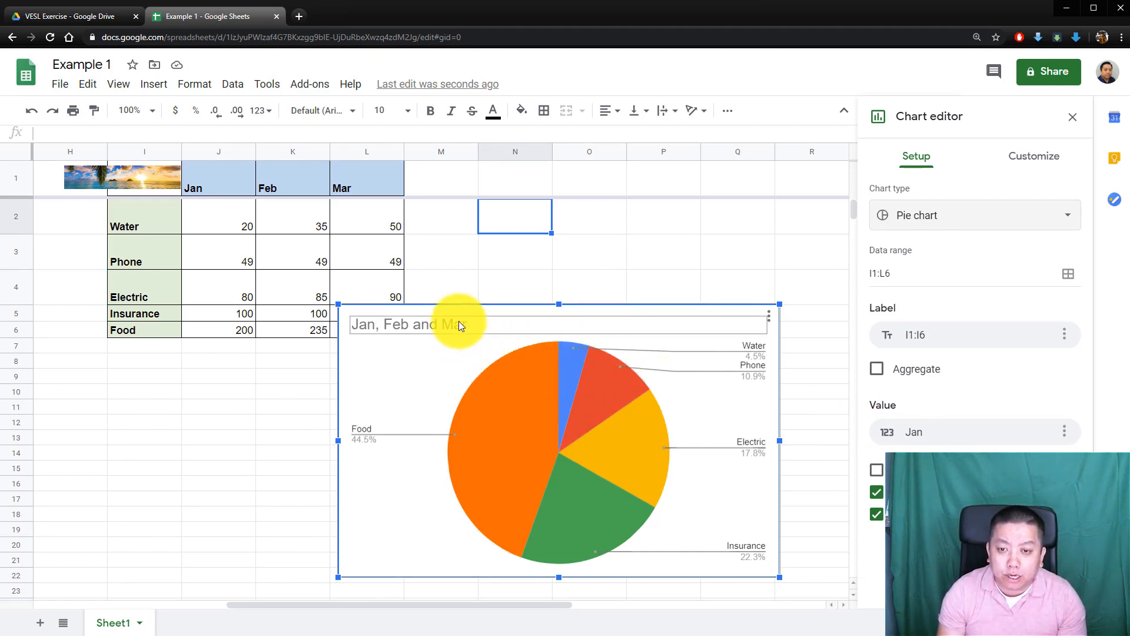
- Open the pie chart's title settings for editing
left_click(482, 322)
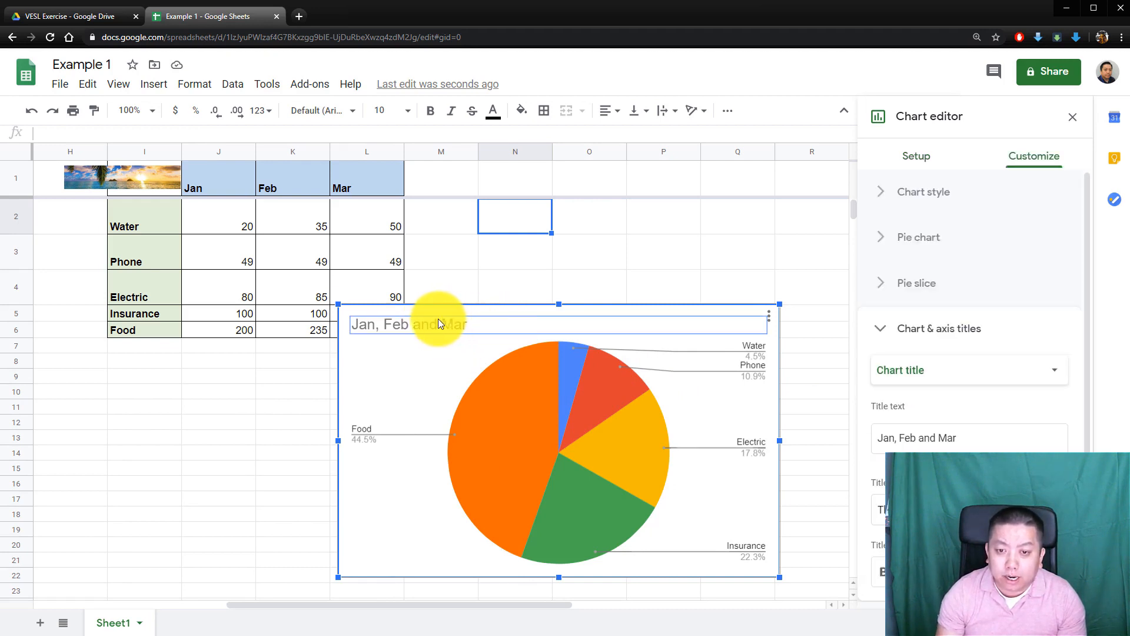